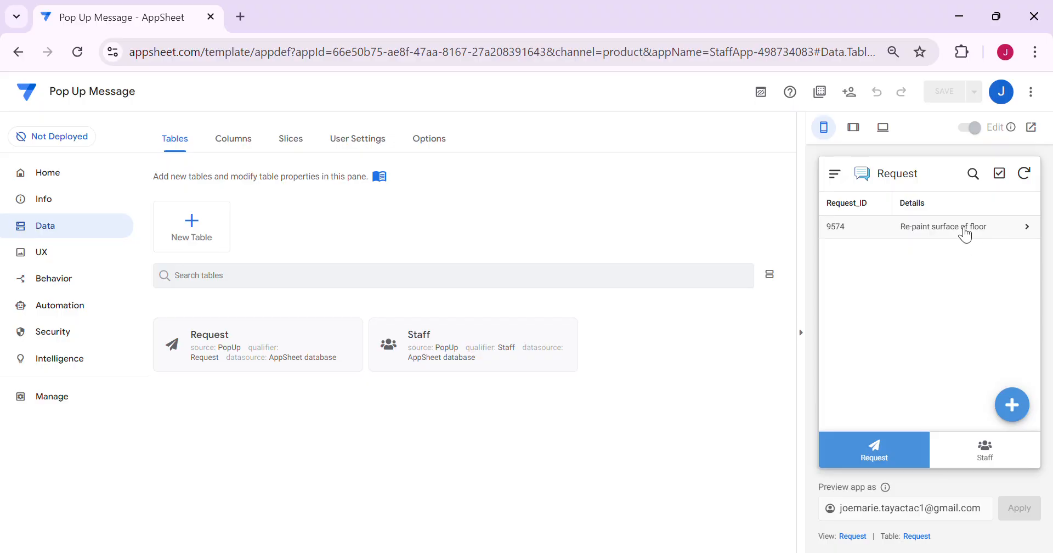
# - Open a blank request form in the app preview and cancel out of it
pyautogui.click(1024, 407)
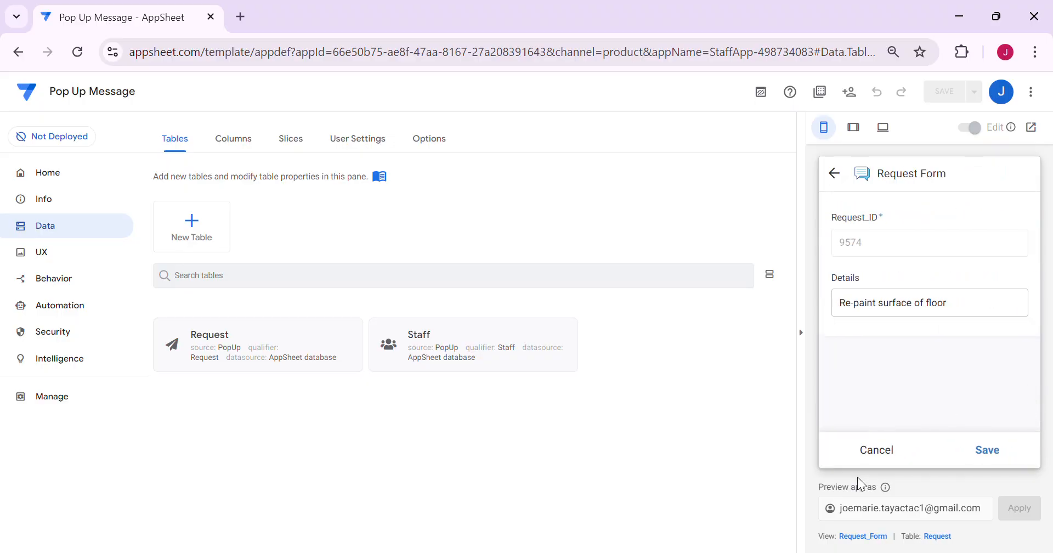
pyautogui.click(876, 458)
pyautogui.click(877, 456)
pyautogui.click(1012, 408)
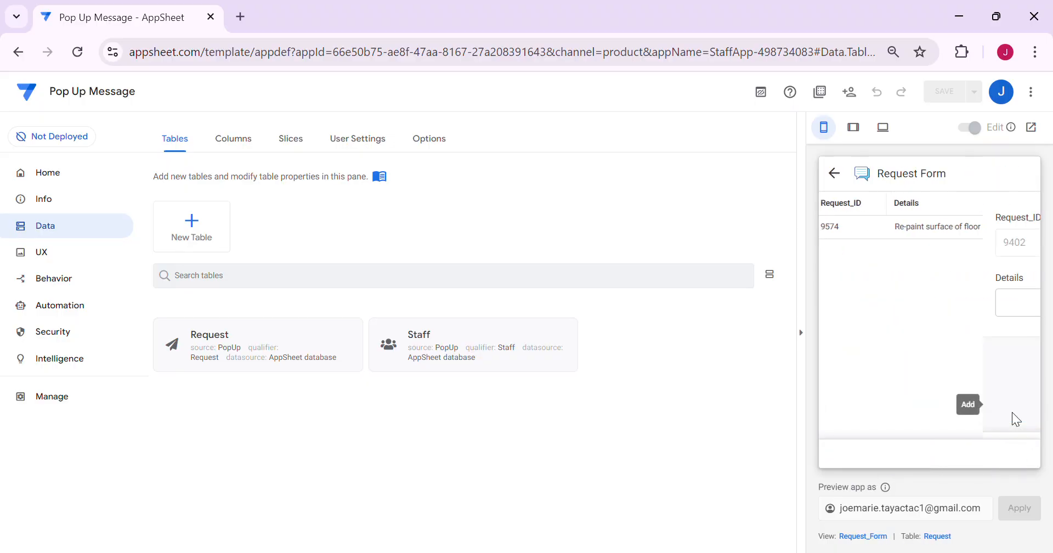
pyautogui.click(892, 451)
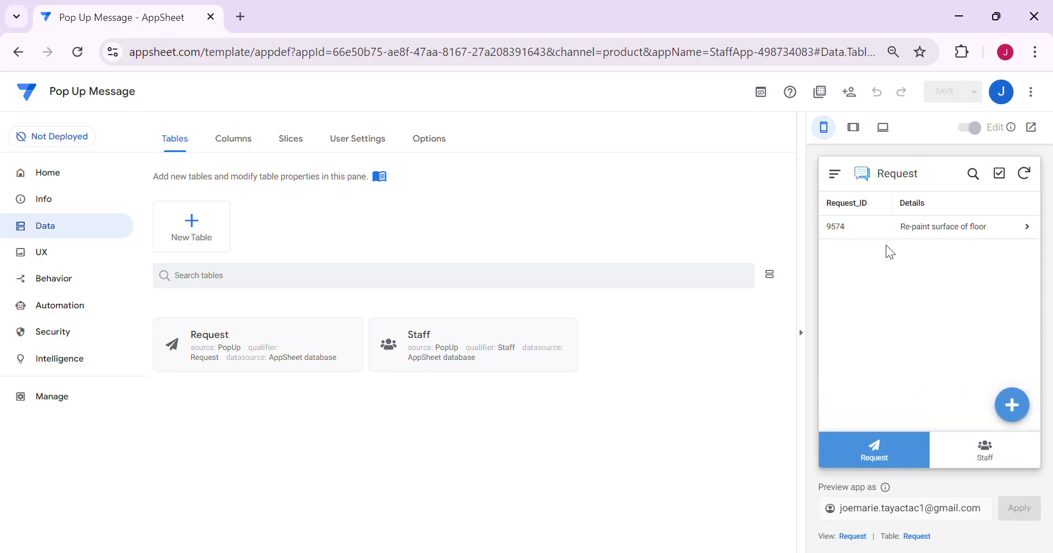
# - Open the "Re-paint surface of floor" request for editing in the preview, cancel, and return to the Request list
pyautogui.click(895, 227)
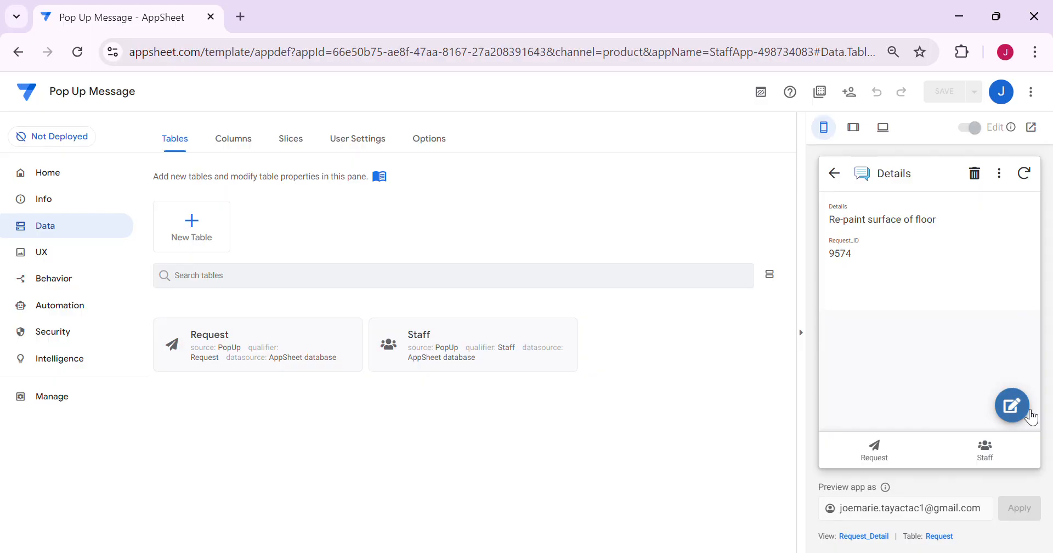
pyautogui.click(1024, 409)
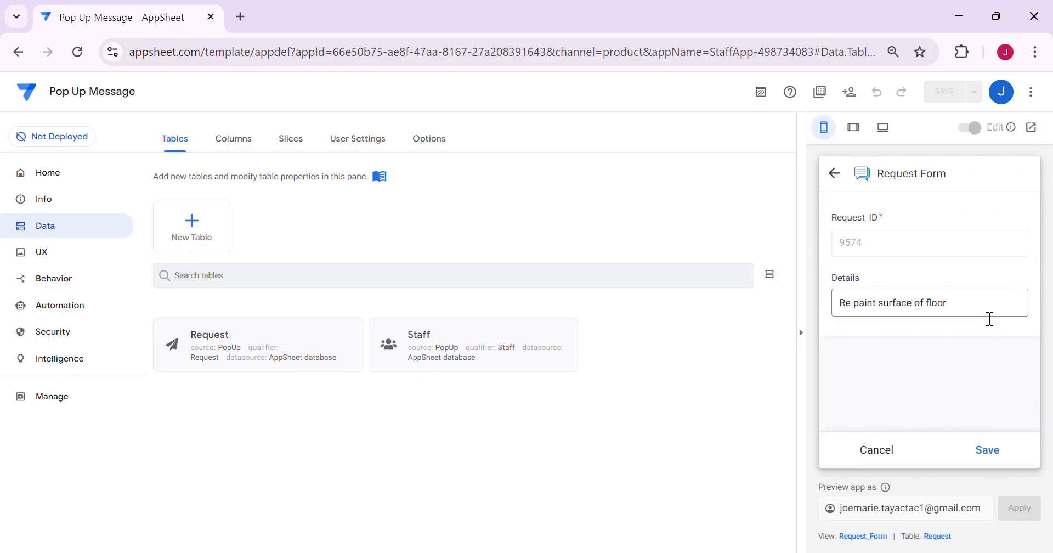
pyautogui.click(885, 302)
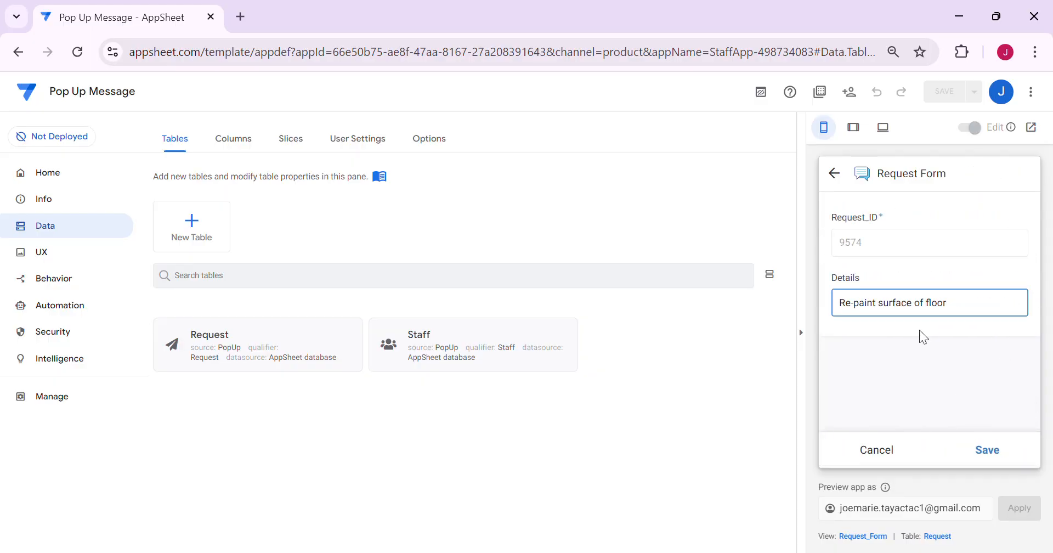
pyautogui.click(875, 449)
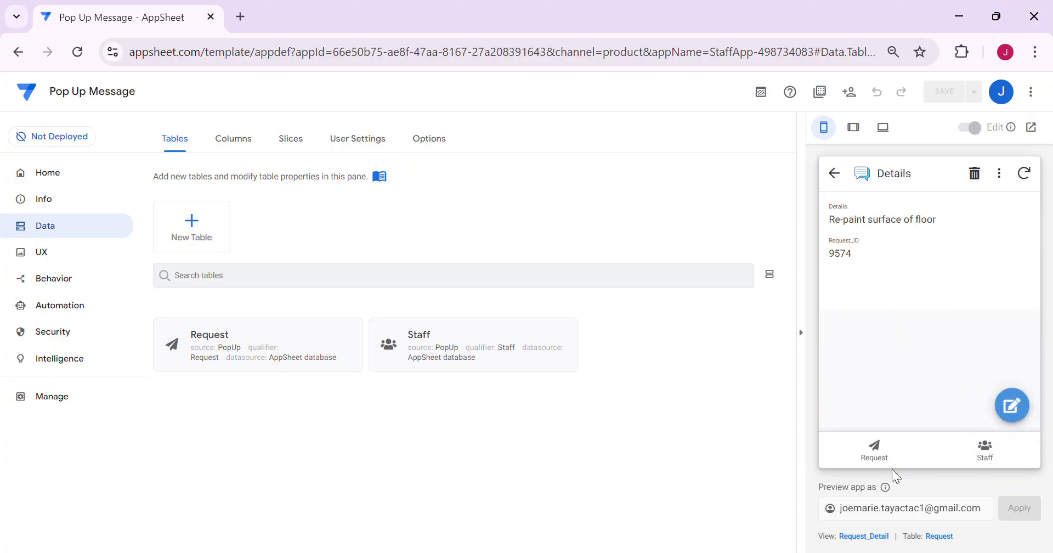
pyautogui.click(874, 447)
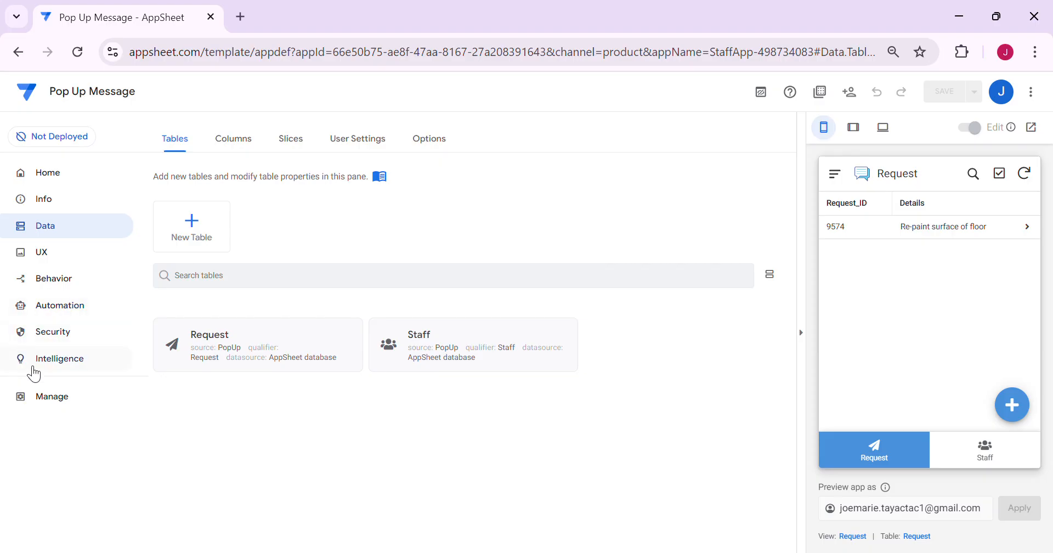
# - Create a new behavior action named "Pop up on Edit"
pyautogui.click(67, 277)
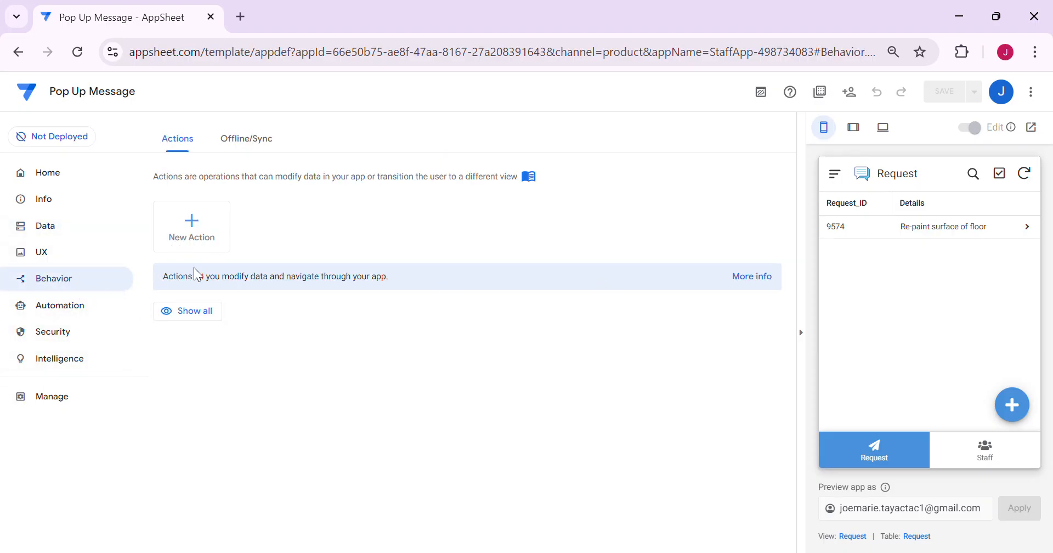
pyautogui.click(192, 226)
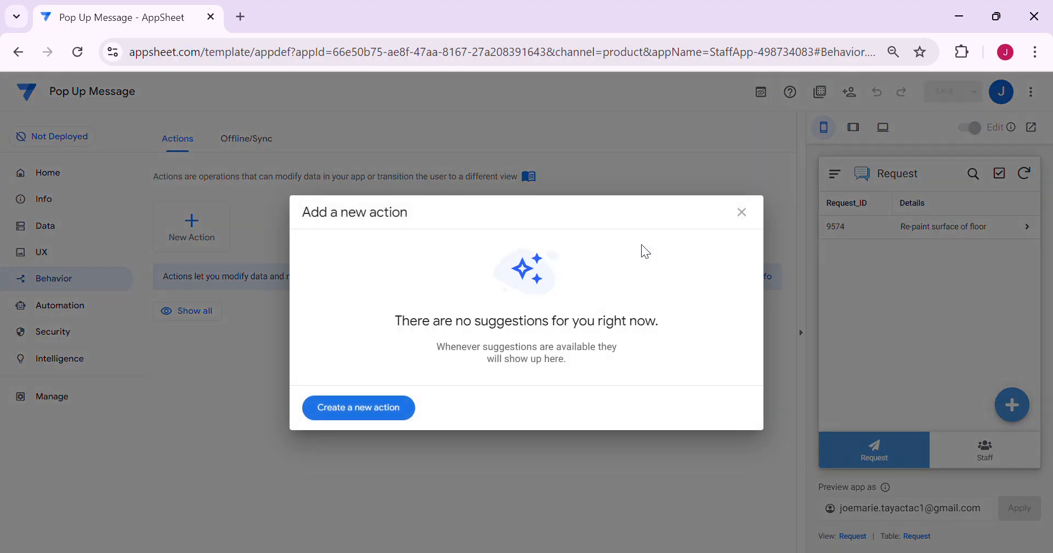
pyautogui.click(363, 405)
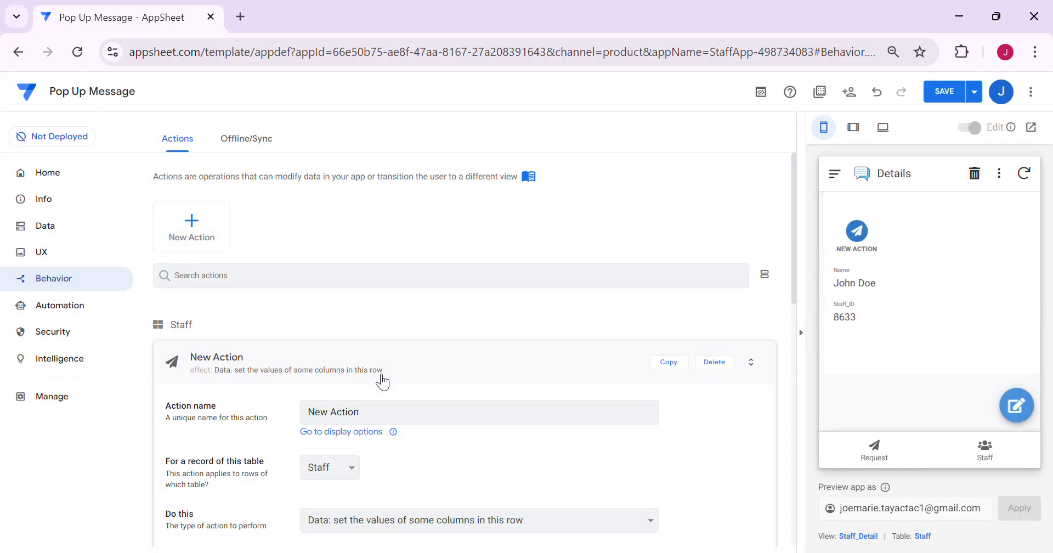
pyautogui.tripleClick(397, 413)
pyautogui.press('BackSpace')
pyautogui.write('Pop up on Edit')
pyautogui.press('Tab')
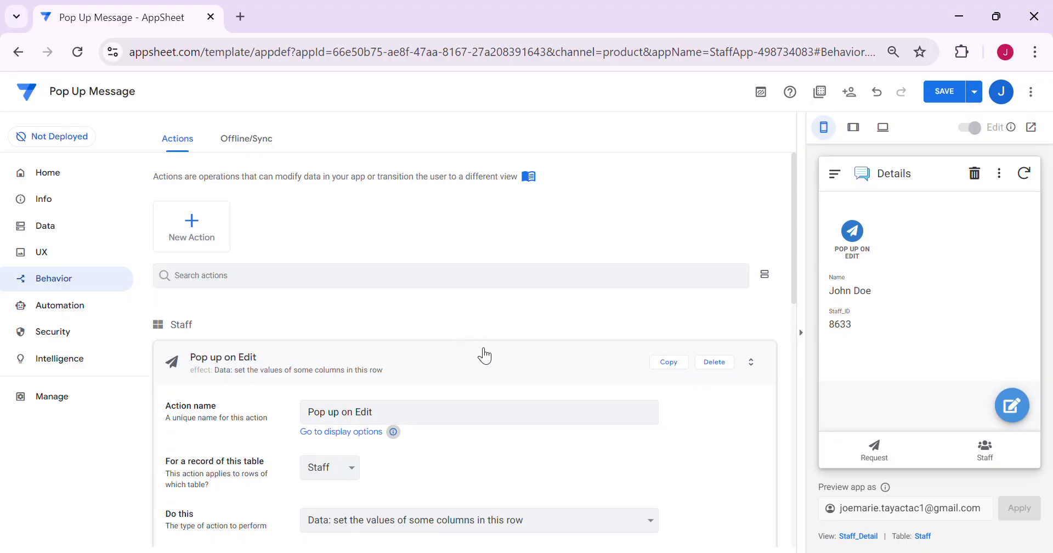
# - Apply the action to the Request table and set its type to "Grouped: execute a sequence of actions"
pyautogui.scroll(-2, 482, 353)
pyautogui.click(885, 457)
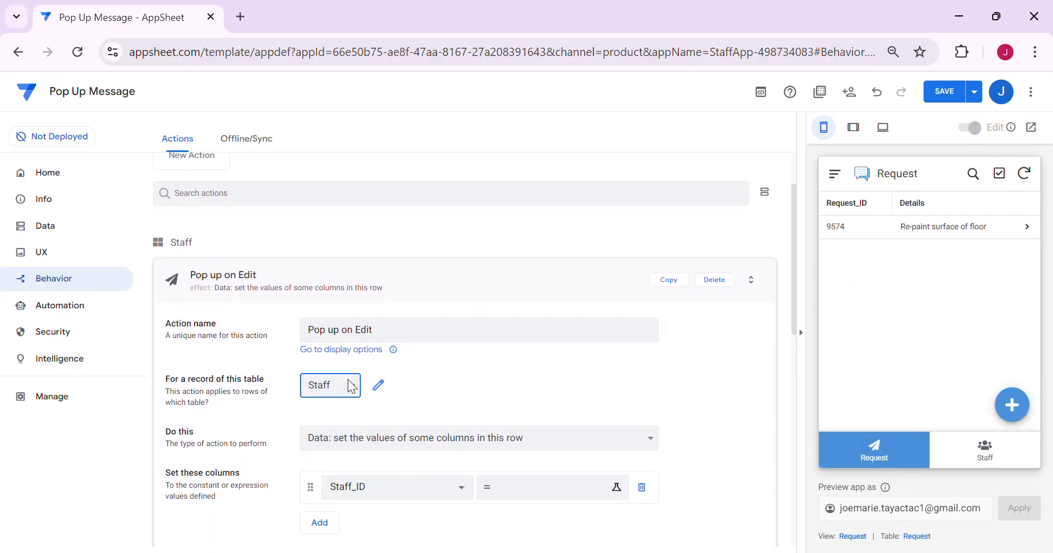
pyautogui.click(349, 409)
pyautogui.click(403, 340)
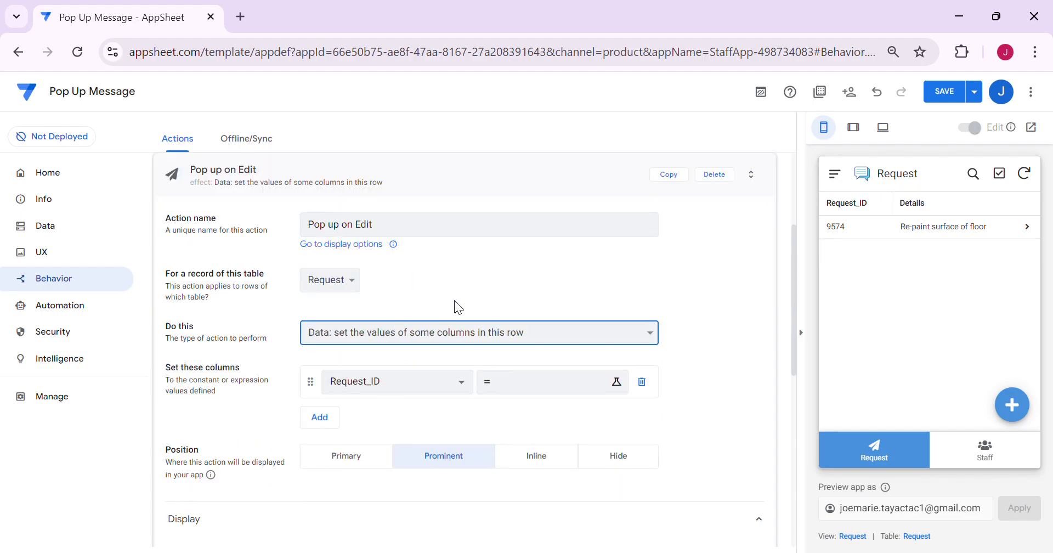
pyautogui.click(484, 307)
pyautogui.scroll(-2, 691, 312)
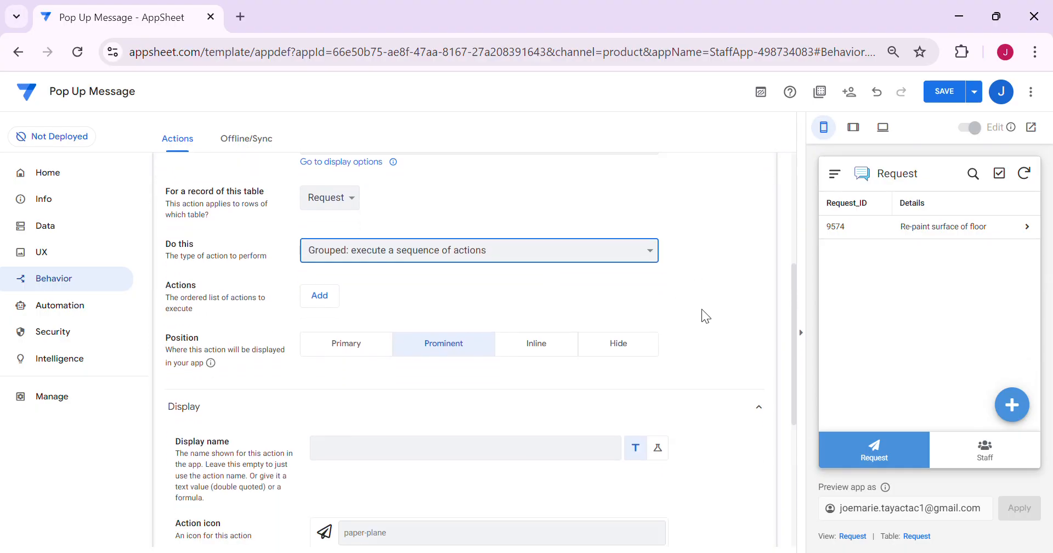
# - Set the action's position to Hide and enable the confirmation requirement in its behavior settings
pyautogui.click(630, 351)
pyautogui.scroll(-5, 696, 354)
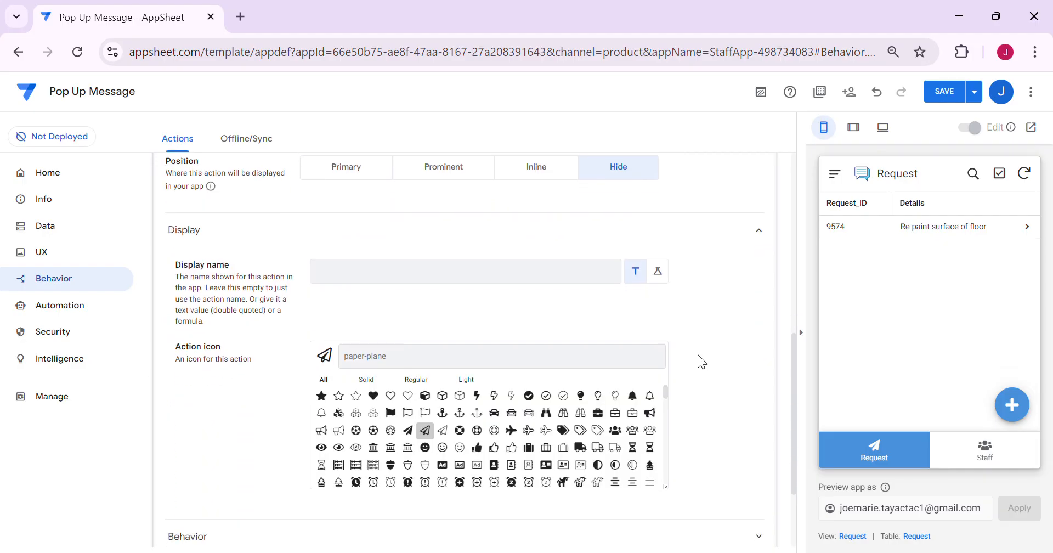
pyautogui.click(333, 418)
pyautogui.scroll(-2, 223, 344)
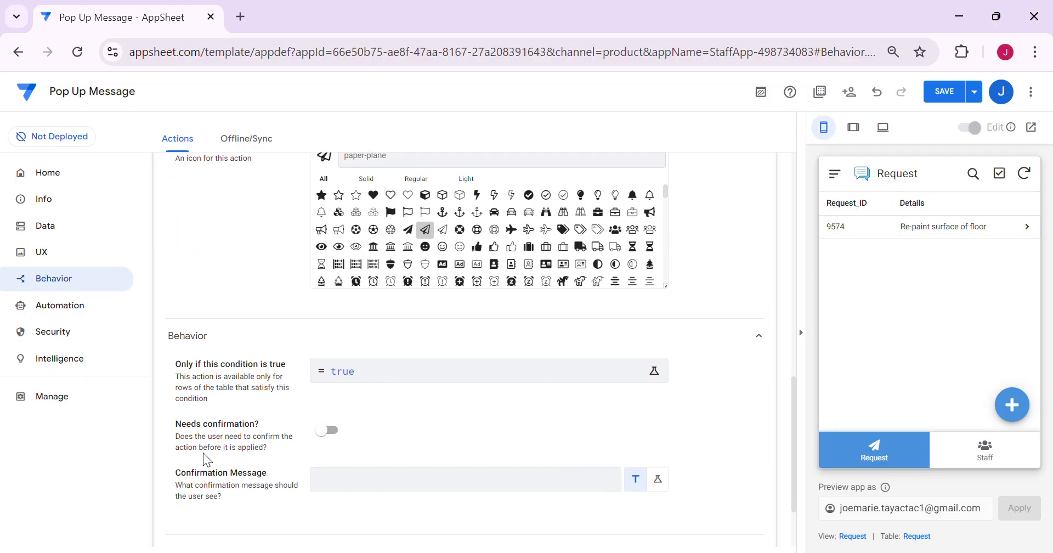
pyautogui.click(325, 431)
# - Open the existing request's edit form in the preview and go to its Request_Form view settings
pyautogui.click(932, 227)
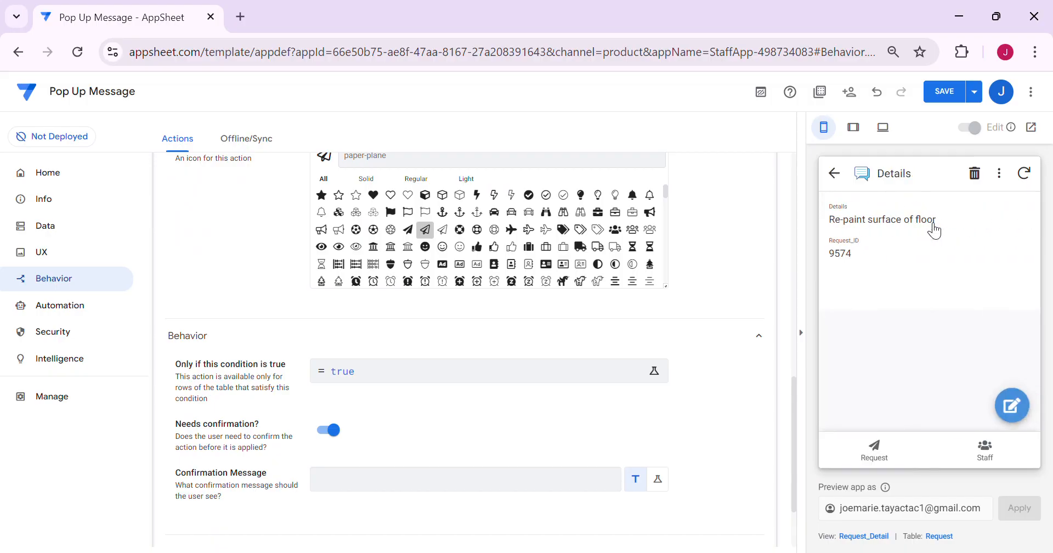
pyautogui.click(846, 176)
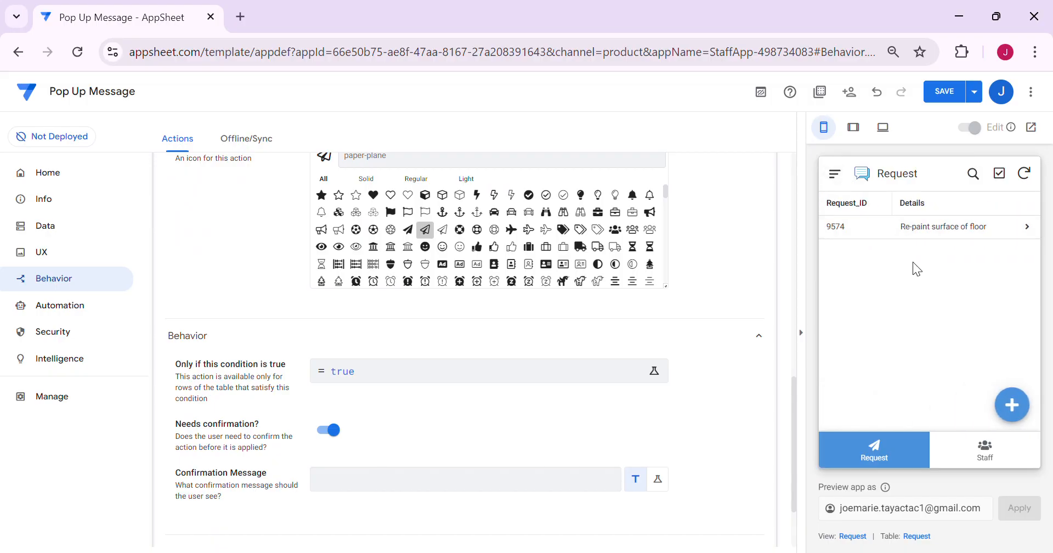
pyautogui.click(921, 227)
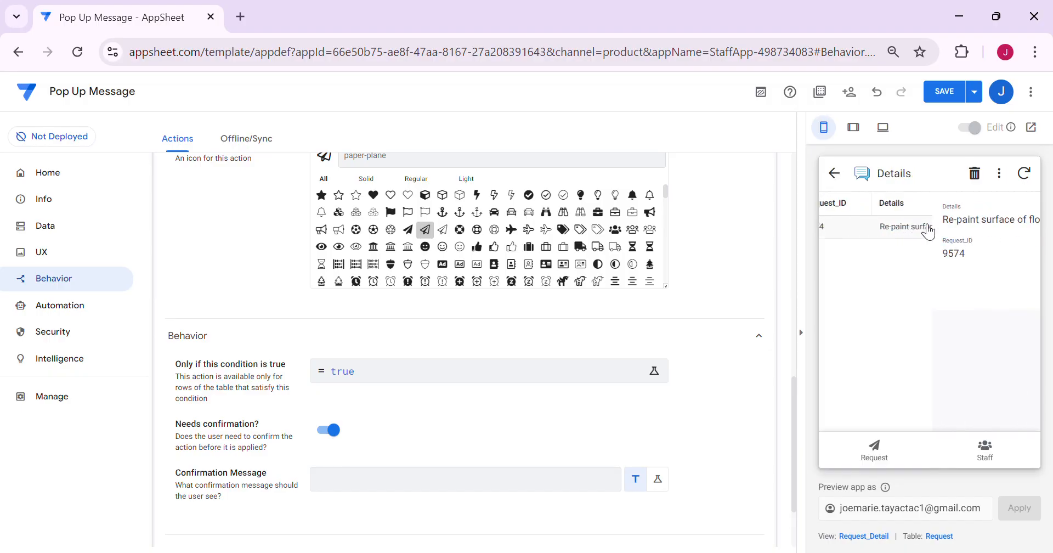
pyautogui.click(1013, 406)
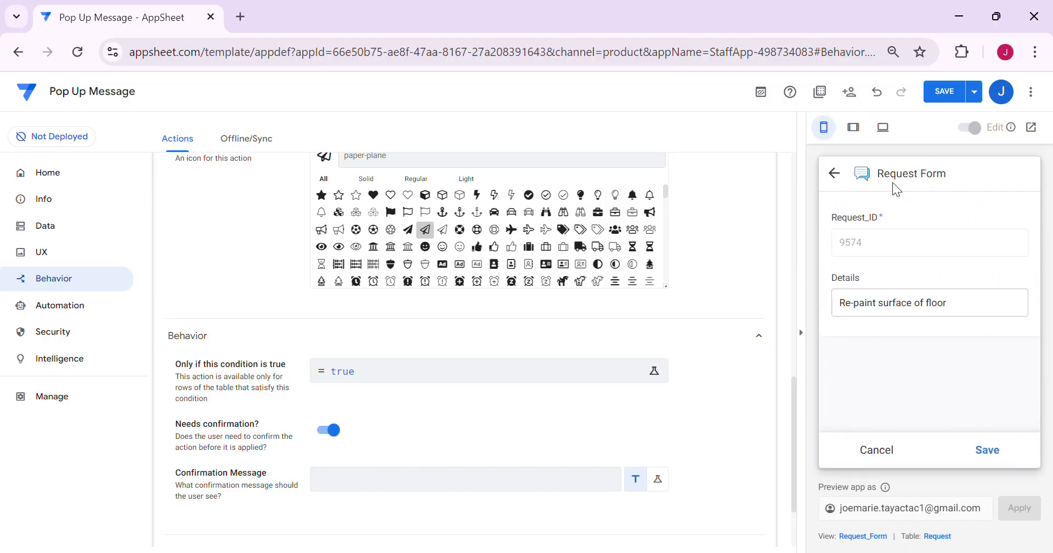
pyautogui.scroll(10, 480, 339)
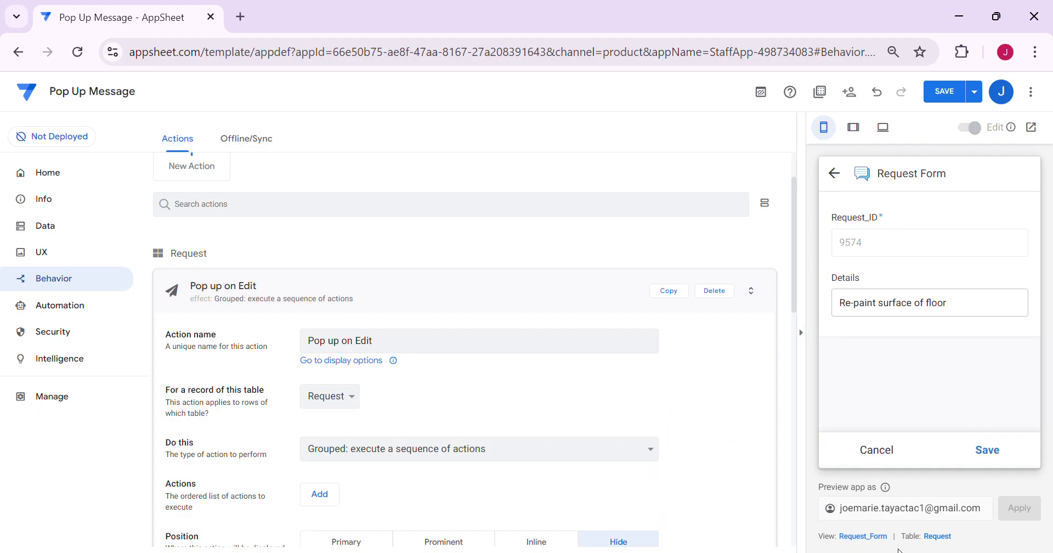
pyautogui.click(881, 538)
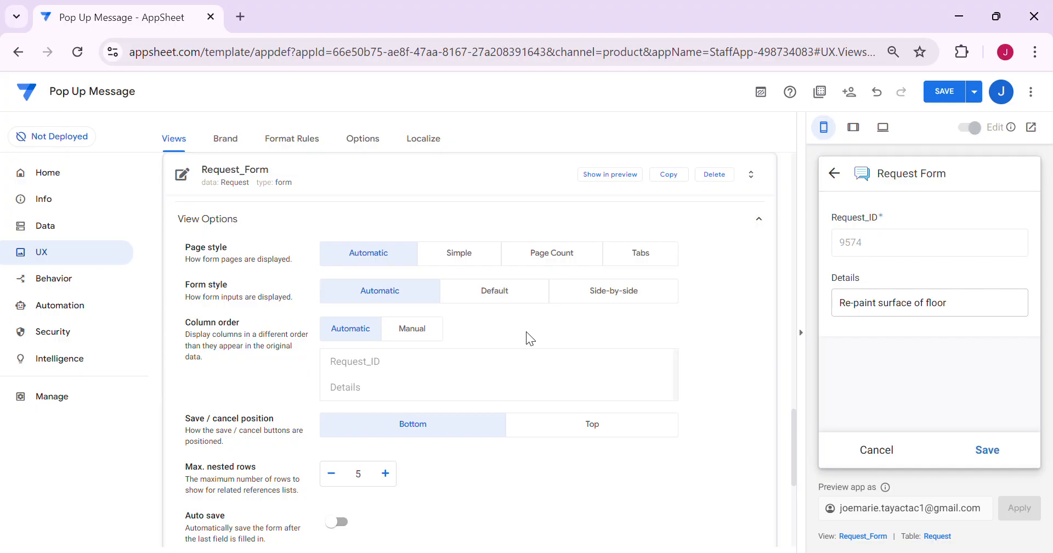
# - Set the Request_Form view's Form Saved event action to "Pop up on Edit" and save the app
pyautogui.scroll(-5, 535, 276)
pyautogui.click(279, 432)
pyautogui.scroll(-2, 679, 381)
pyautogui.click(540, 378)
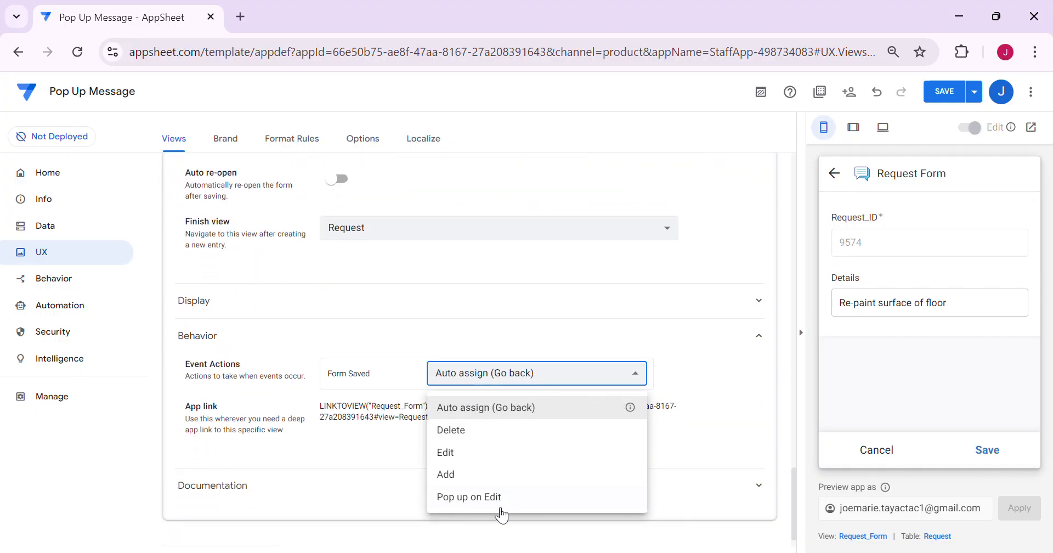
pyautogui.click(595, 507)
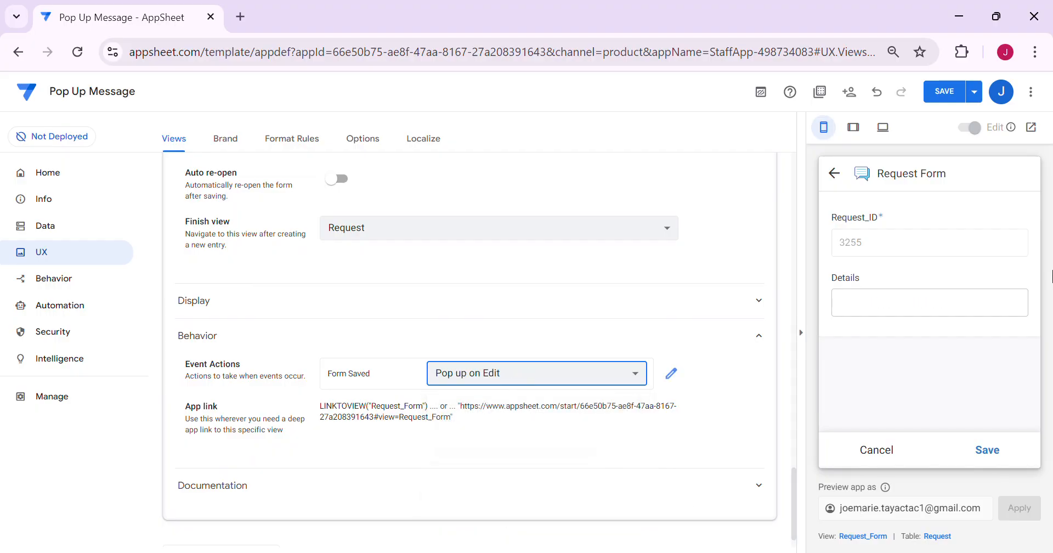
pyautogui.click(964, 87)
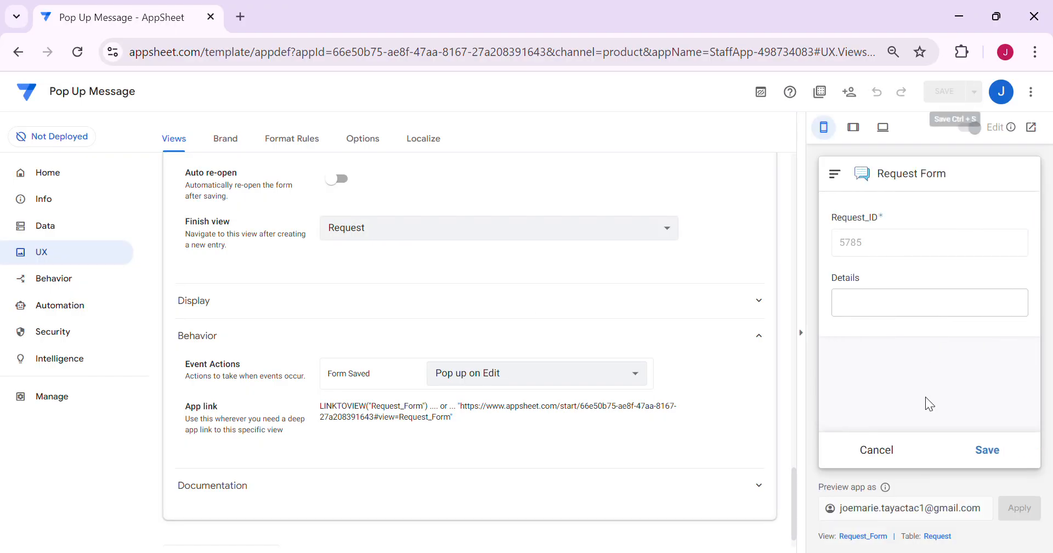
# - Open the "Re-paint surface of floor" request from the preview's Request list for editing
pyautogui.click(875, 447)
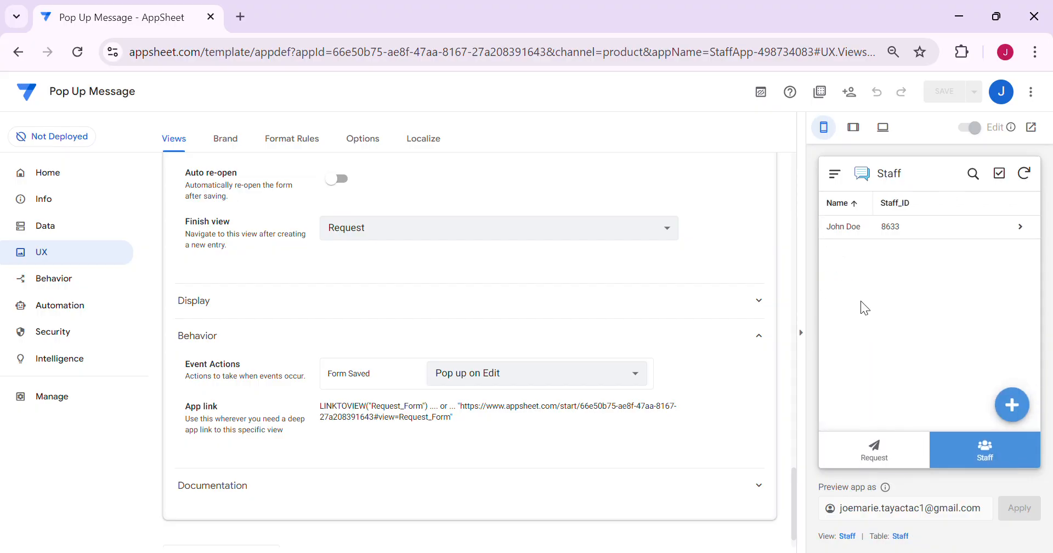
pyautogui.click(898, 458)
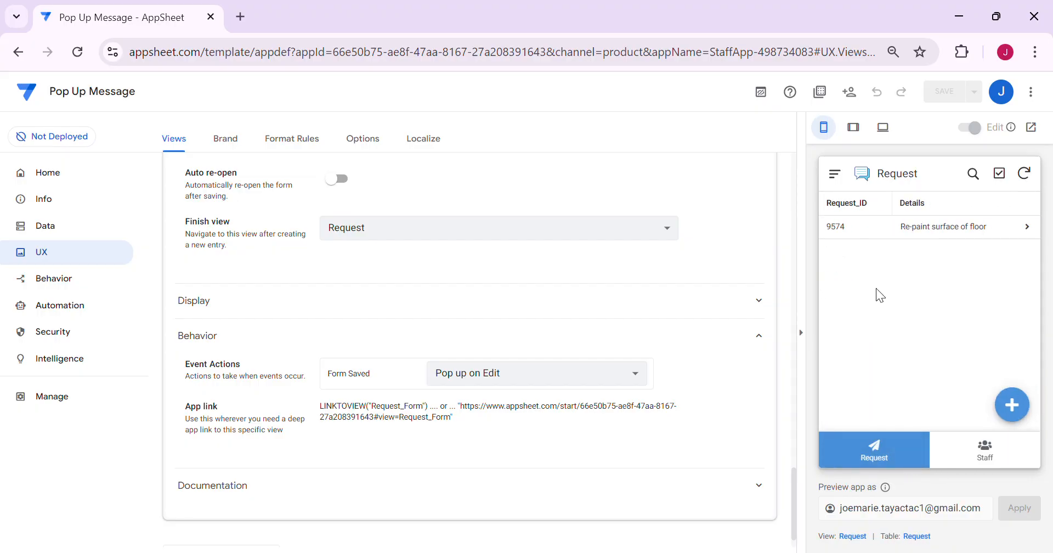
pyautogui.click(874, 232)
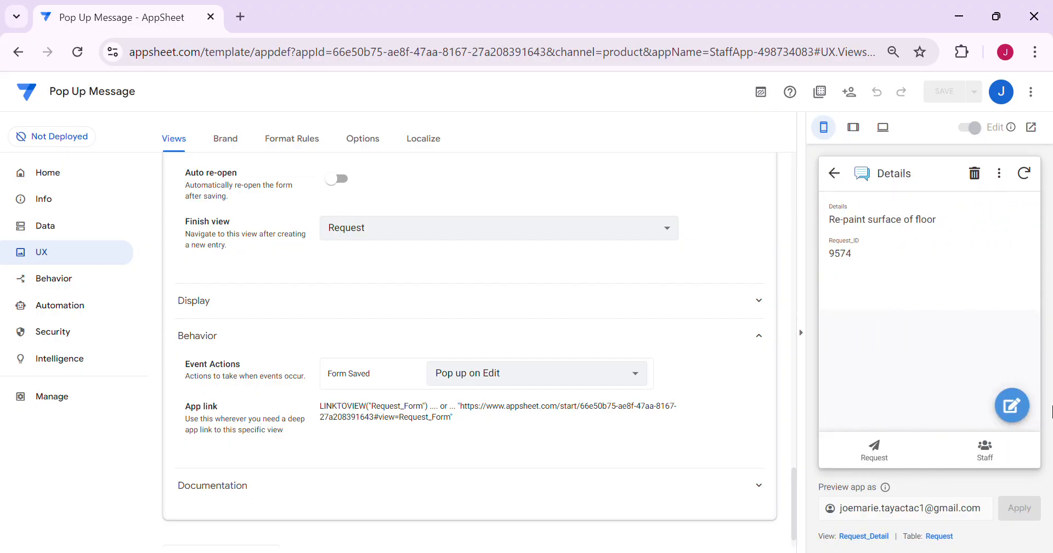
pyautogui.click(1012, 406)
# - Shorten the request's Details text by deleting characters from its end, and save the form to test the pop-up
pyautogui.click(969, 310)
pyautogui.press('BackSpace')
pyautogui.press('BackSpace')
pyautogui.press('BackSpace')
pyautogui.press('BackSpace')
pyautogui.press('BackSpace')
pyautogui.press('BackSpace')
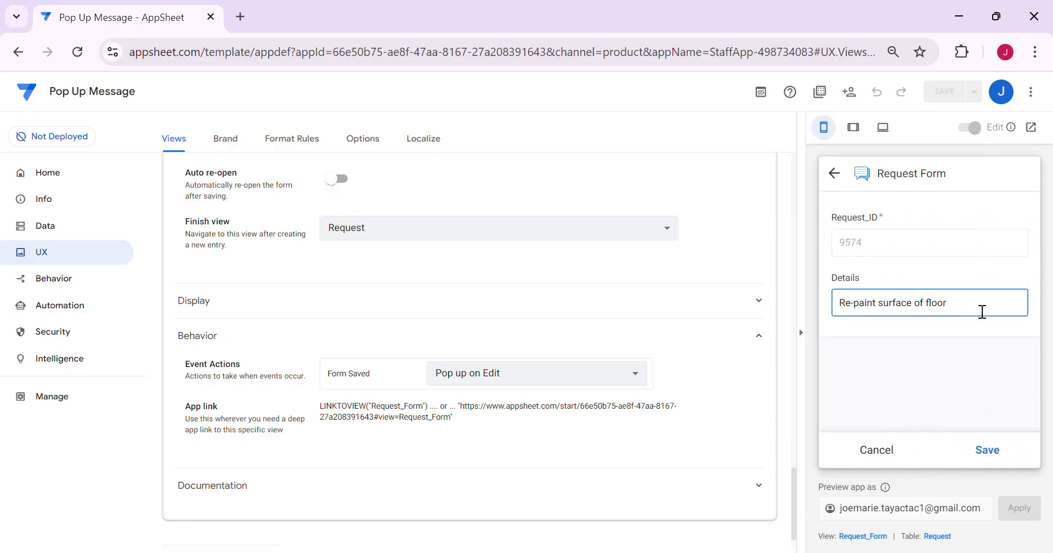
pyautogui.press('BackSpace')
pyautogui.press('BackSpace')
pyautogui.click(989, 450)
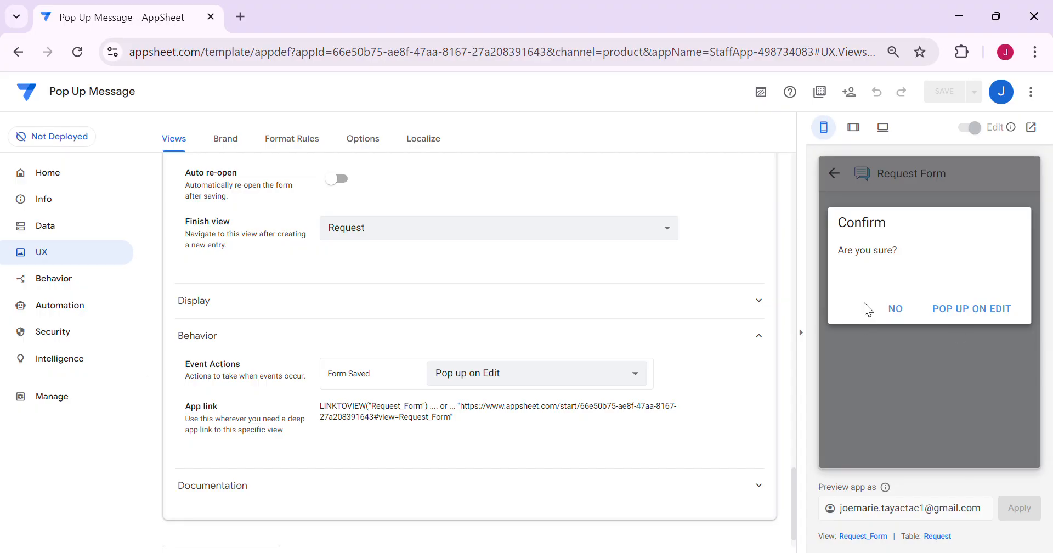
# - Highlight the "Confirm" title in the preview's confirmation pop-up
pyautogui.moveTo(898, 229); pyautogui.dragTo(874, 237)
pyautogui.click(920, 237)
pyautogui.moveTo(889, 227); pyautogui.dragTo(839, 227)
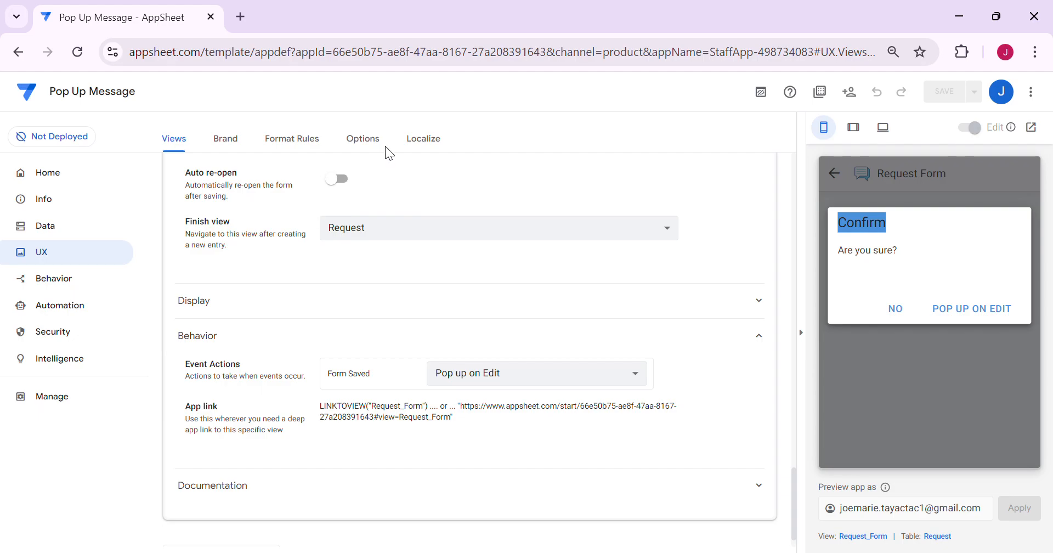
# - Open the app's UX localization settings and find the "Confirm" entry among the customizable system texts
pyautogui.click(437, 143)
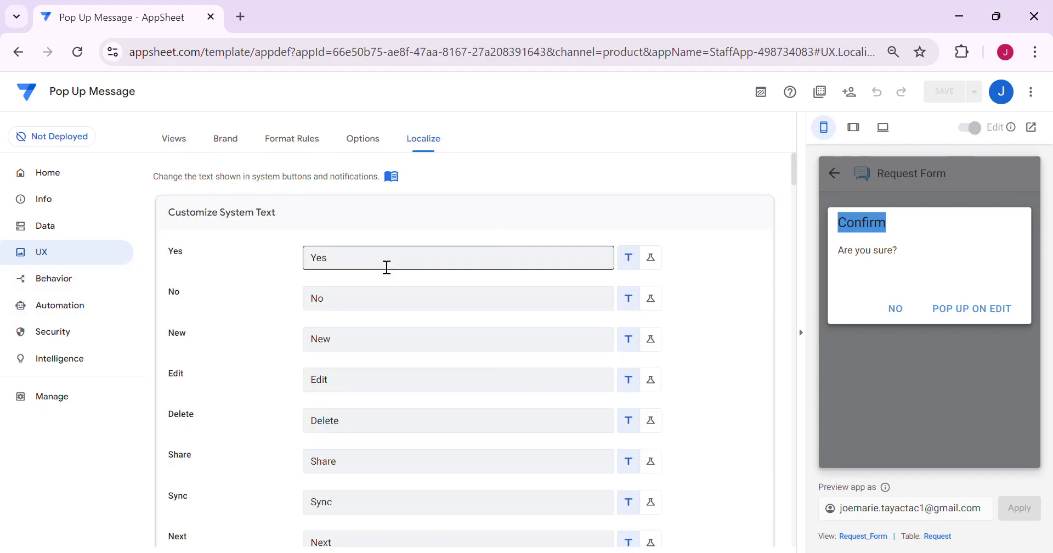
pyautogui.moveTo(182, 218); pyautogui.dragTo(233, 220)
pyautogui.click(233, 226)
pyautogui.scroll(-5, 251, 329)
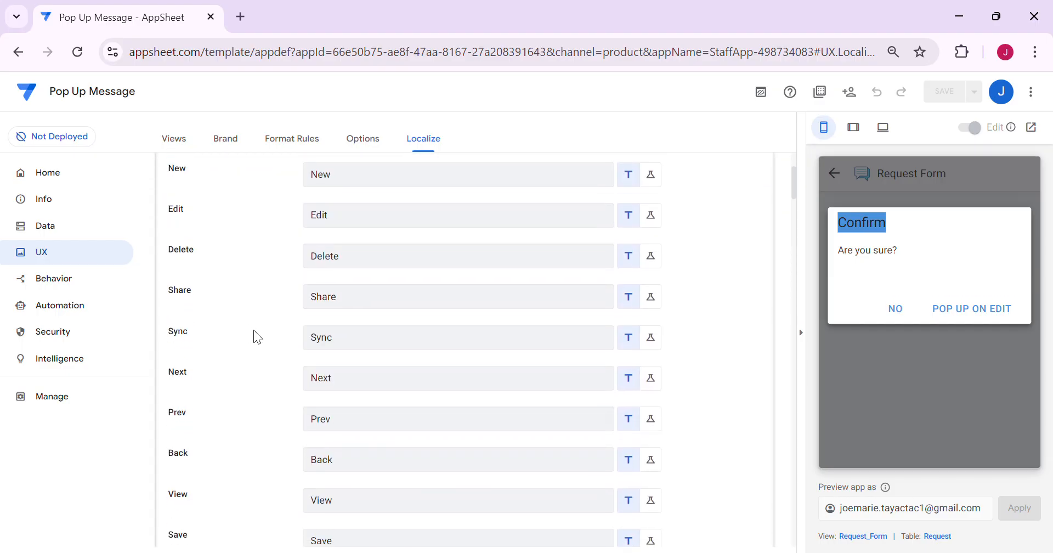
pyautogui.scroll(-7, 271, 338)
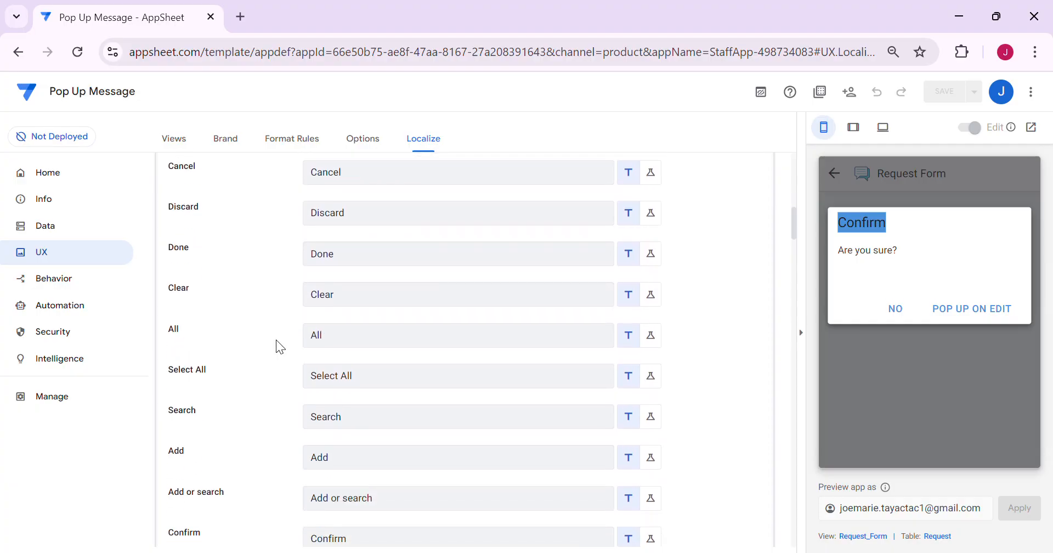
pyautogui.scroll(-2, 279, 343)
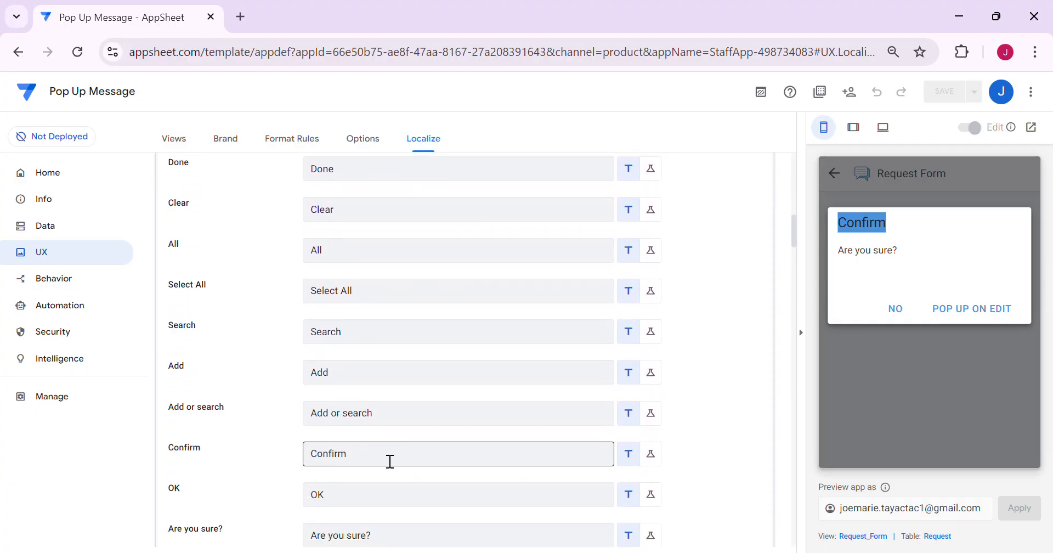
# - Replace the "Confirm" system text with the expression IF(IN(CONTEXT("VIEW"),LIST("Request_Form"))," ","No") and save the expression
pyautogui.click(653, 460)
pyautogui.click(564, 461)
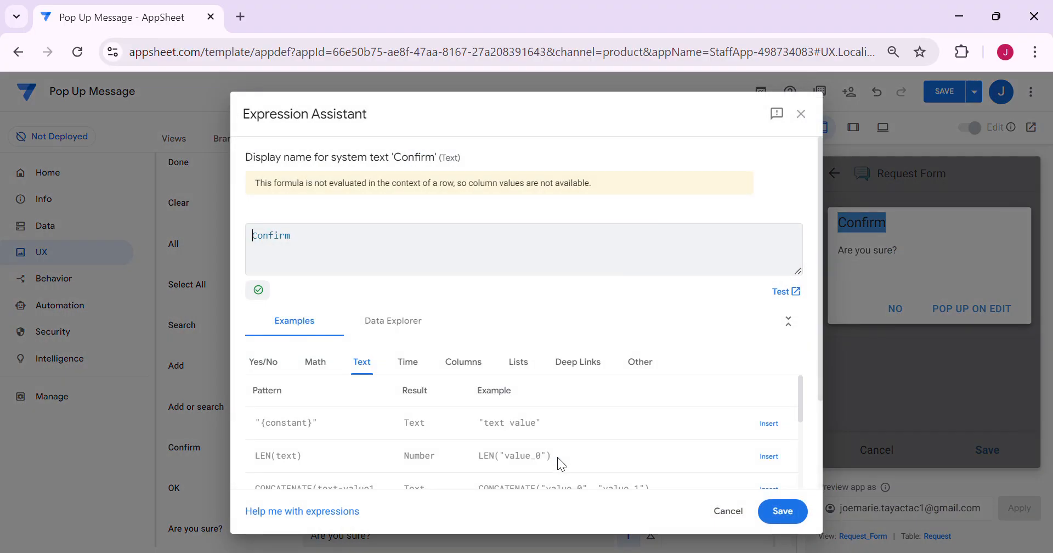
pyautogui.hotkey('ctrl', 'a')
pyautogui.press('BackSpace')
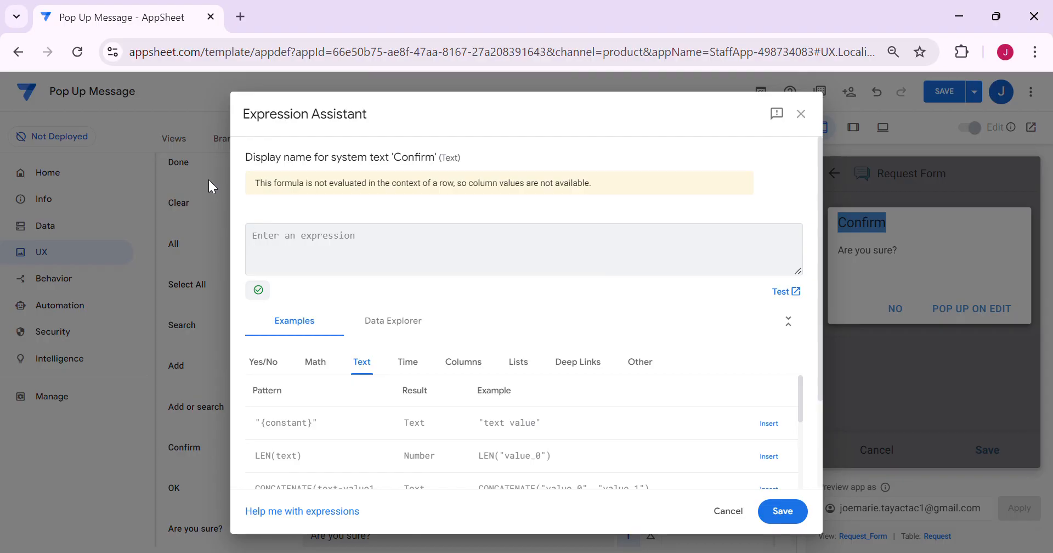
pyautogui.write('IF( IN(CONTEXT("VIEW"),LIST("Request_Form"))," ","No")')
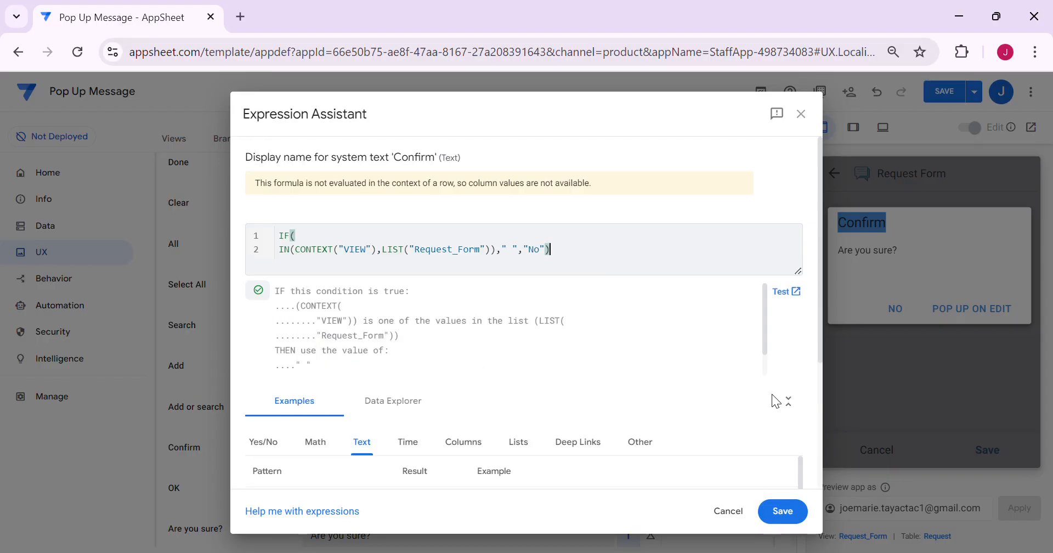
pyautogui.moveTo(798, 271); pyautogui.dragTo(798, 355)
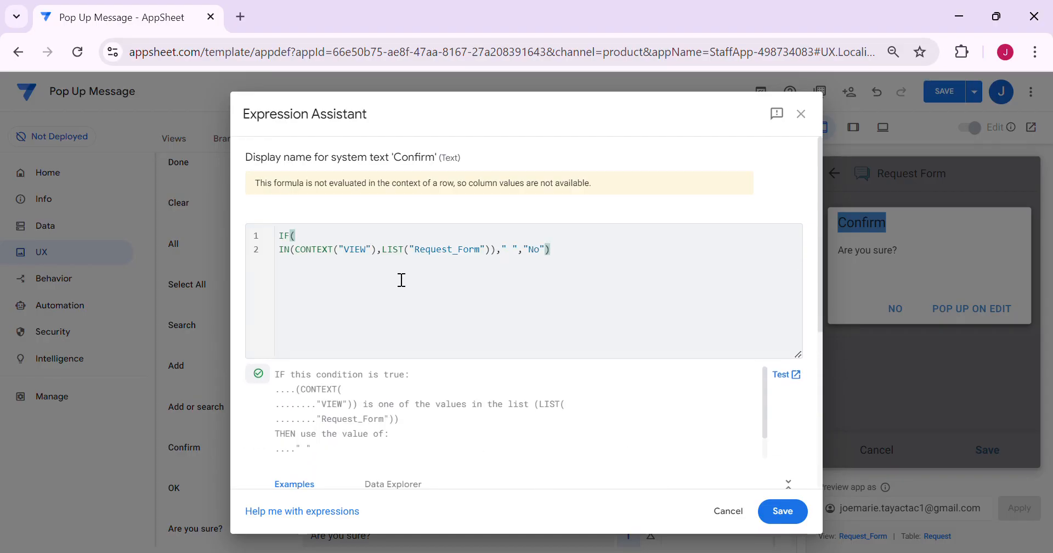
pyautogui.click(294, 237)
pyautogui.click(782, 511)
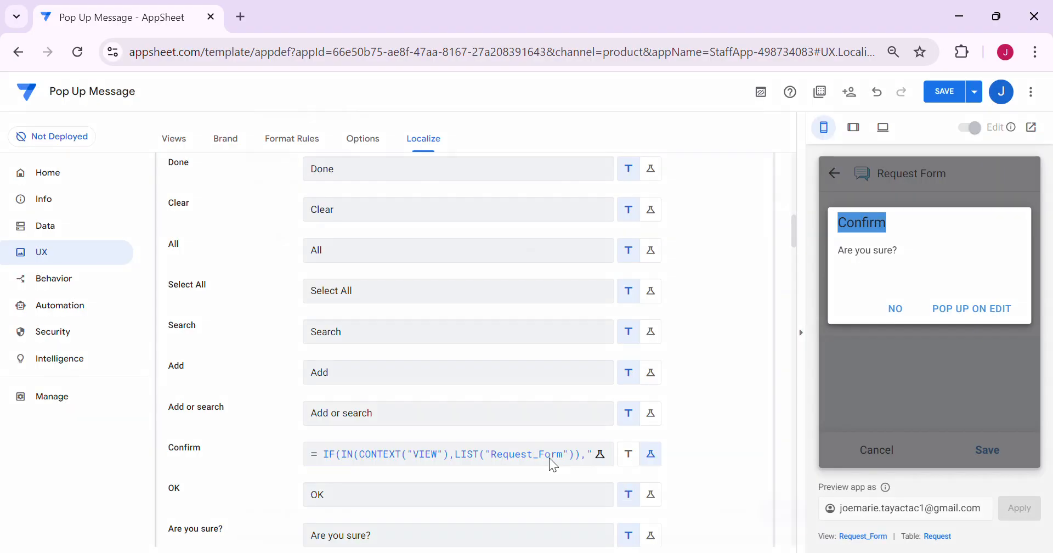
# - Reopen the "Confirm" text's expression and set its value-if-true to "Information"
pyautogui.click(600, 453)
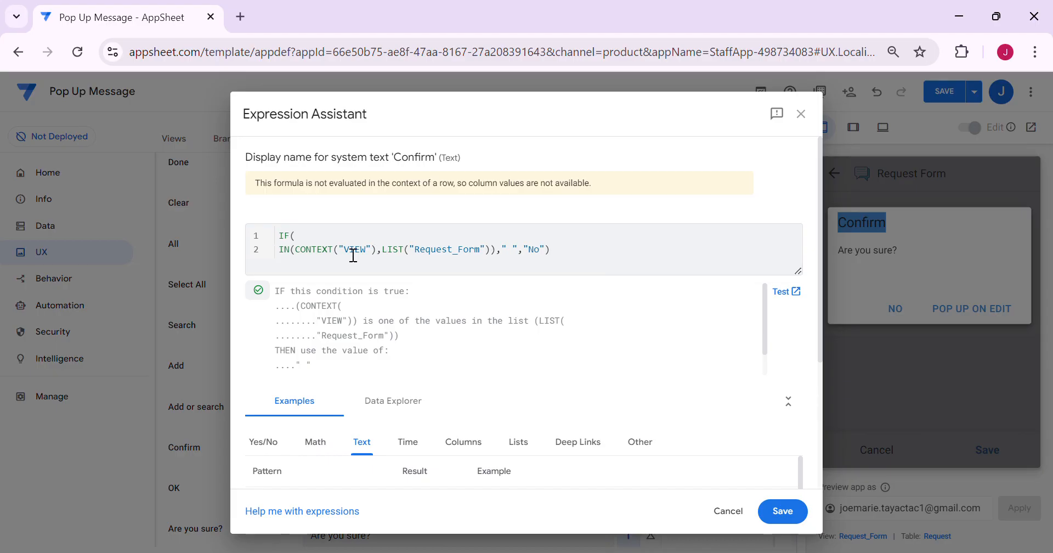
pyautogui.click(511, 250)
pyautogui.press('BackSpace')
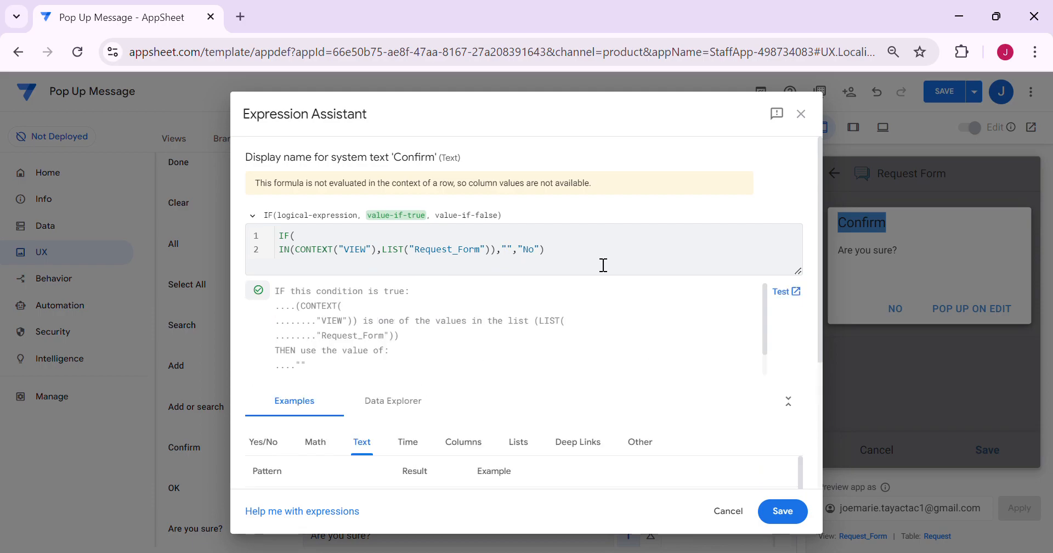
pyautogui.write('Information')
# - Set the value-if-false of the "Confirm" text's IF expression to "Confirm"
pyautogui.press('Right')
pyautogui.press('Right')
pyautogui.press('Right')
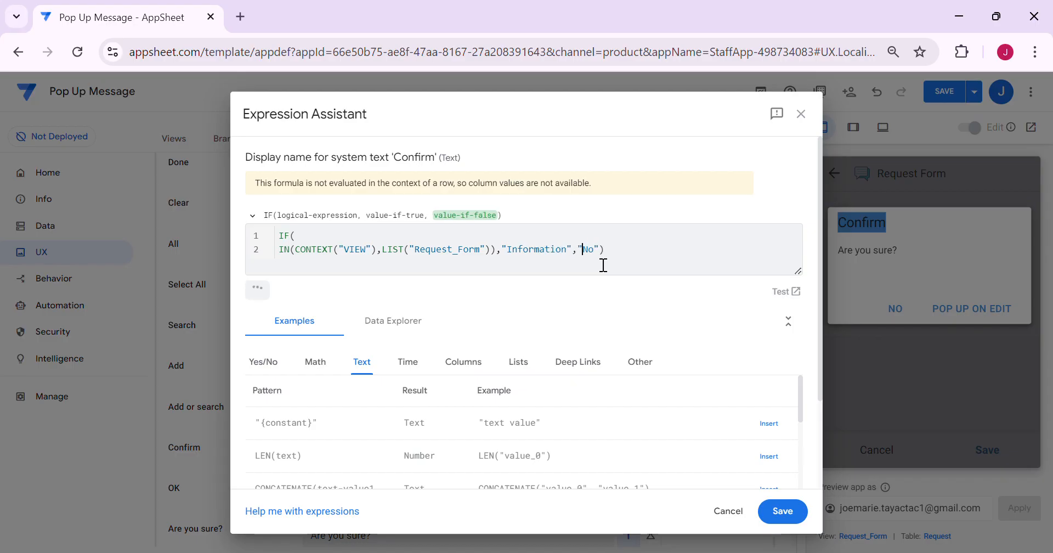
pyautogui.press('Delete')
pyautogui.press('Delete')
pyautogui.write('No')
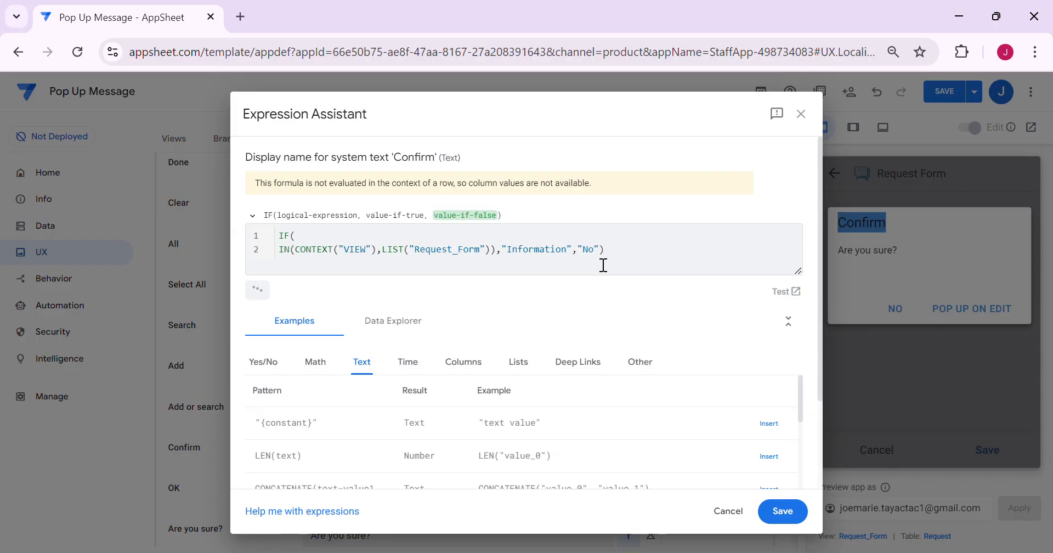
pyautogui.press('BackSpace')
pyautogui.press('BackSpace')
pyautogui.write('Confirm')
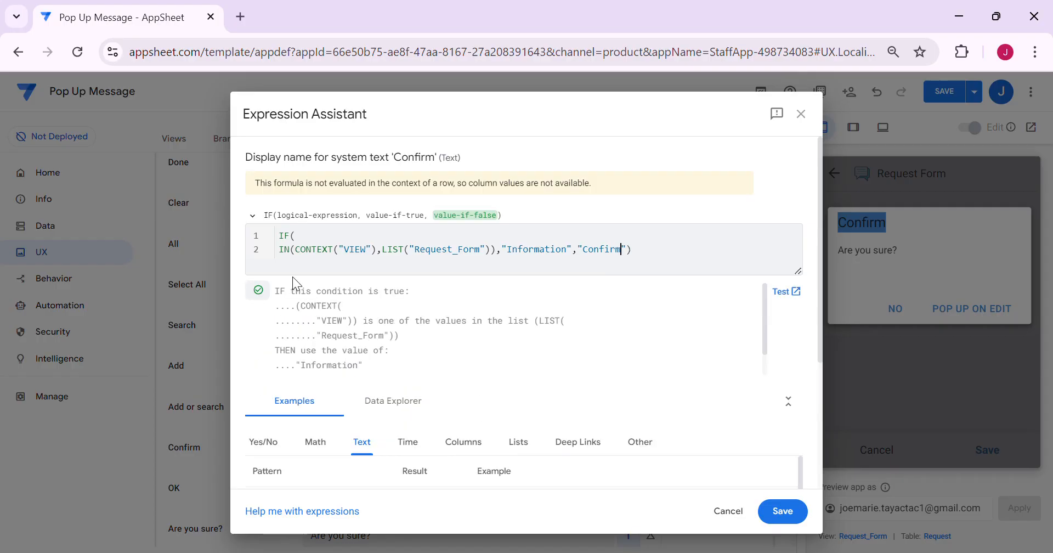
# - Review the expression's CONTEXT("VIEW") condition, its "Request_Form" list value and its value-if-true
pyautogui.click(340, 252)
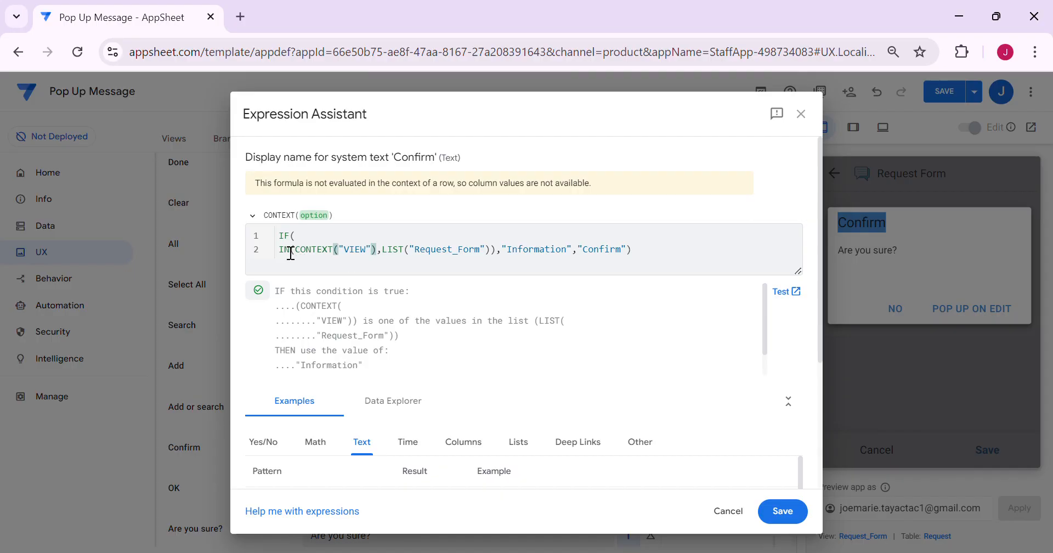
pyautogui.click(323, 253)
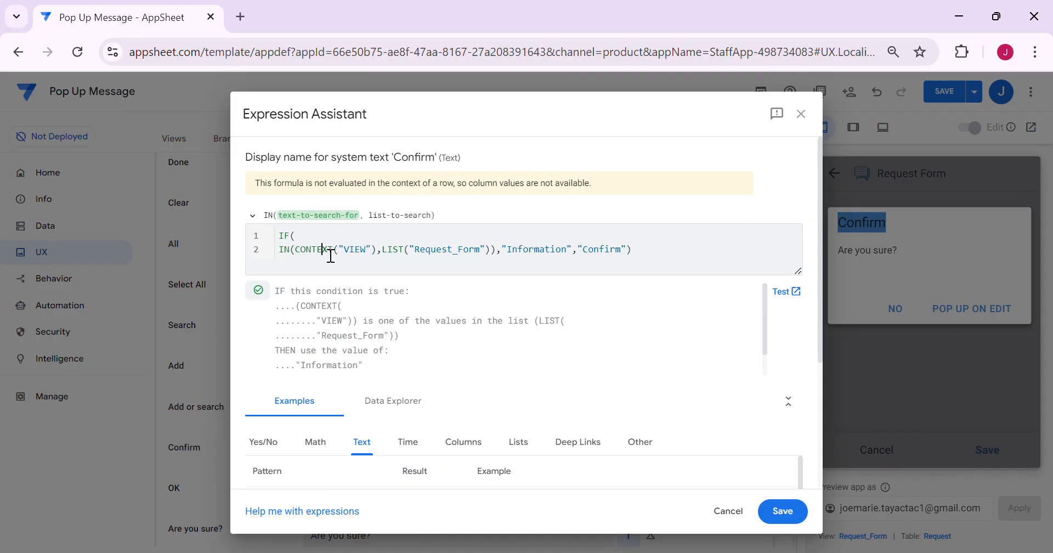
pyautogui.click(356, 253)
pyautogui.moveTo(410, 250); pyautogui.dragTo(491, 260)
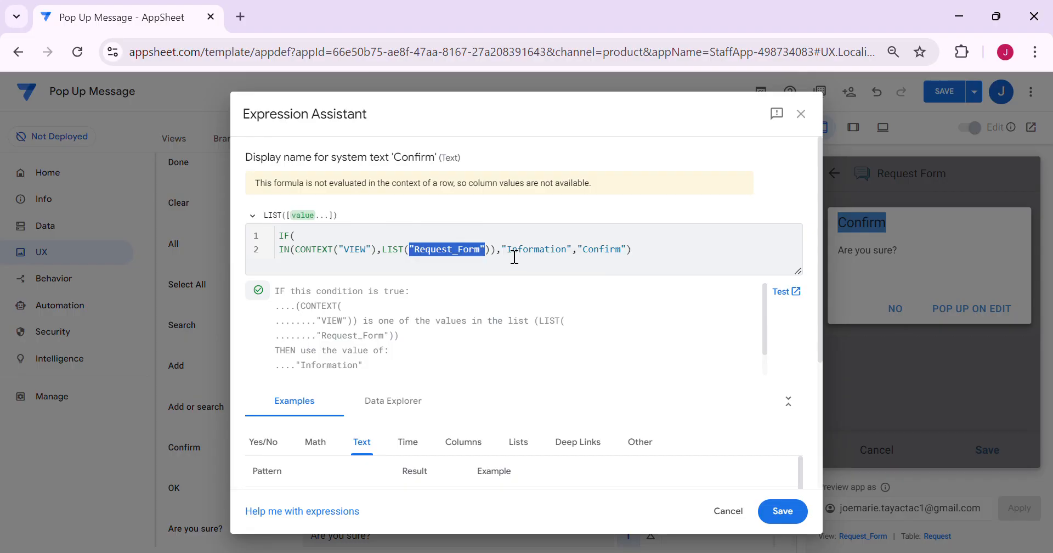
pyautogui.click(511, 261)
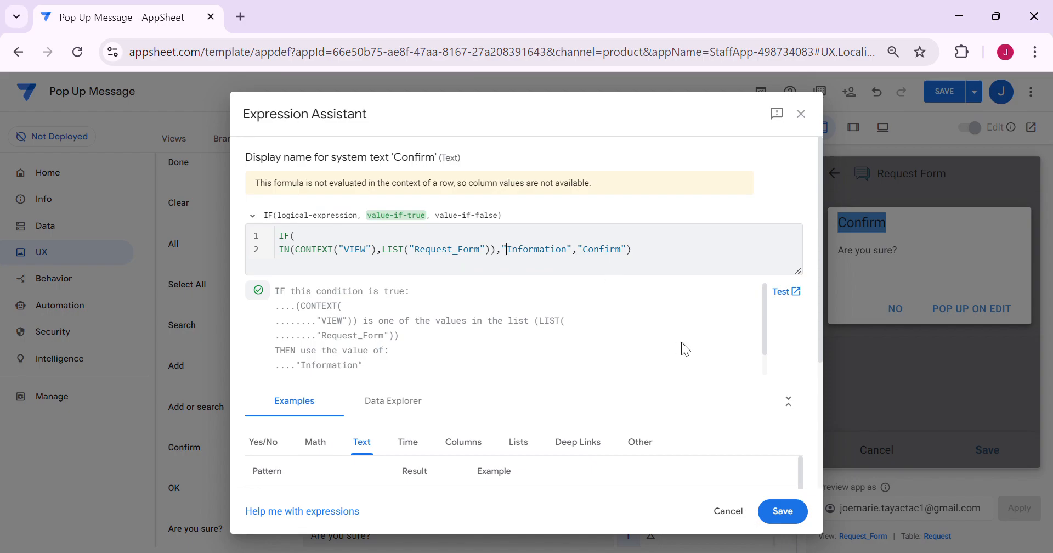
# - Save the expression for the "Confirm" system text, and save the app
pyautogui.hotkey('ctrl', 'a')
pyautogui.click(796, 514)
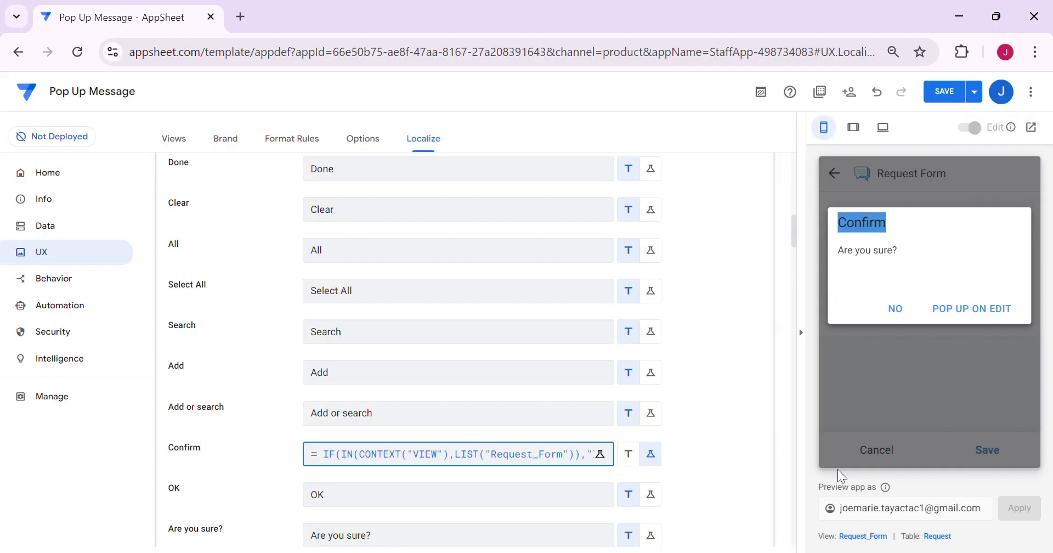
pyautogui.click(952, 91)
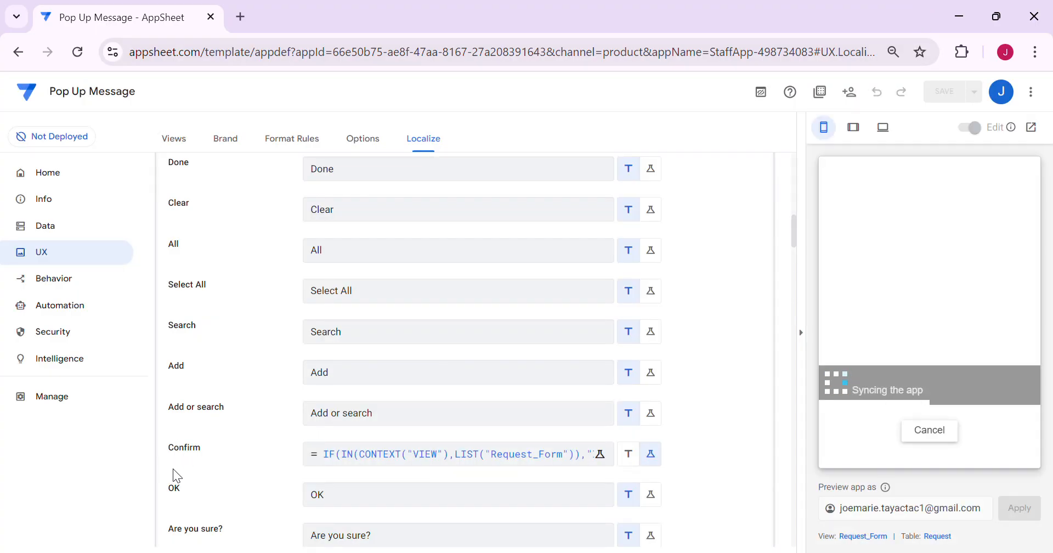
# - Open the "Re-paint surface" request from the preview's Request list for editing
pyautogui.click(881, 459)
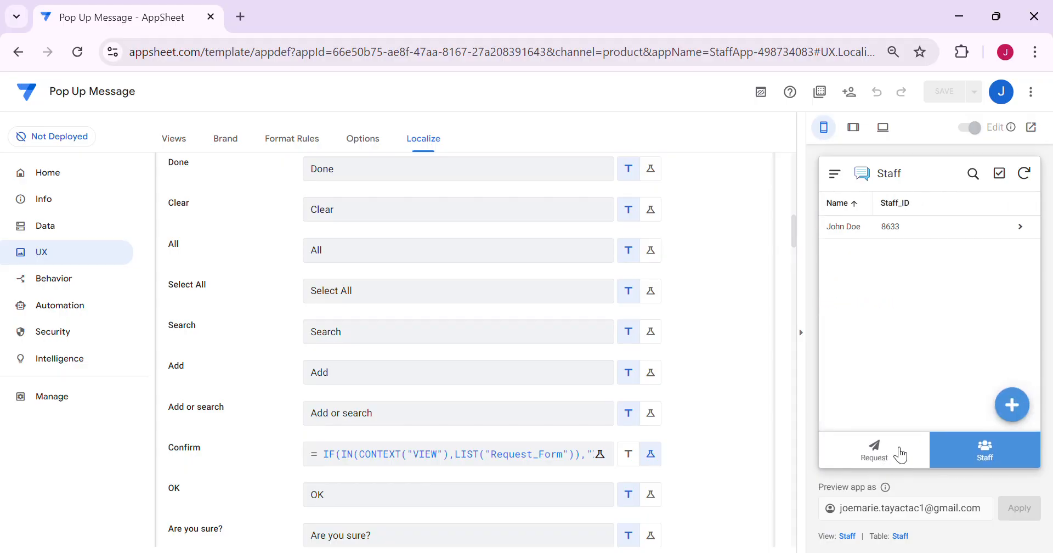
pyautogui.click(866, 455)
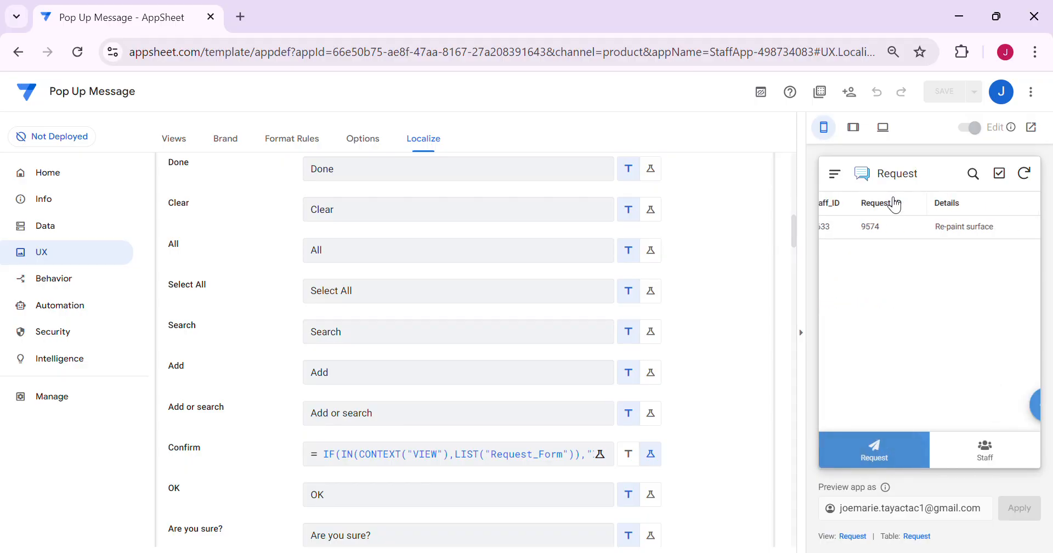
pyautogui.click(894, 226)
pyautogui.click(1016, 408)
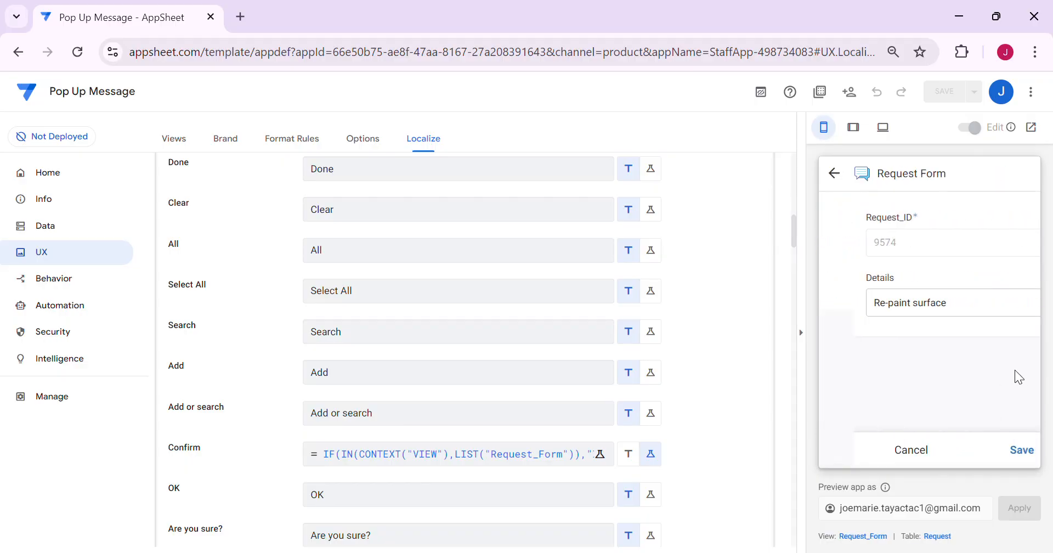
# - Append "floor" to the request's Details text and save the form to test the pop-up
pyautogui.click(949, 303)
pyautogui.write('f')
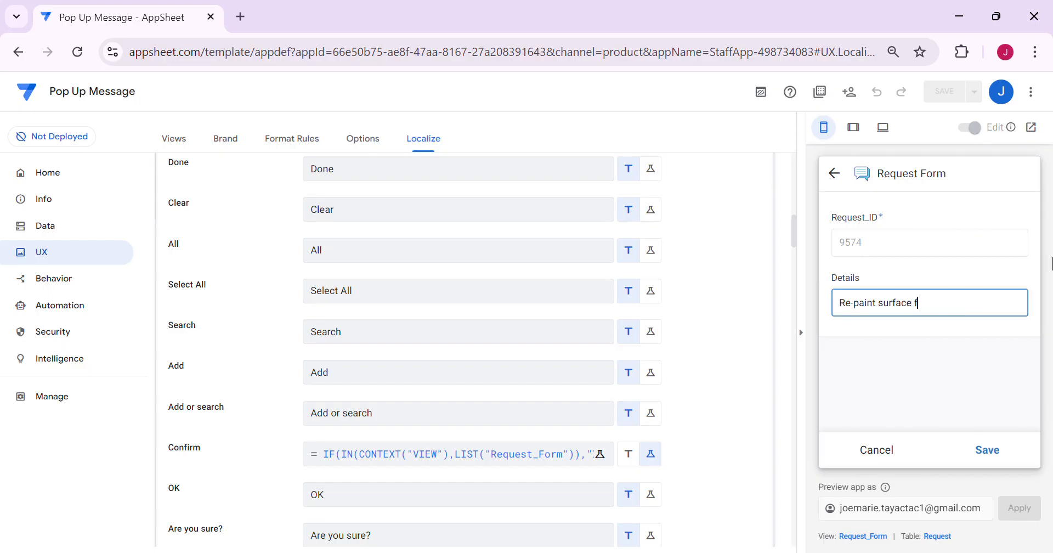
pyautogui.write('loor')
pyautogui.click(990, 447)
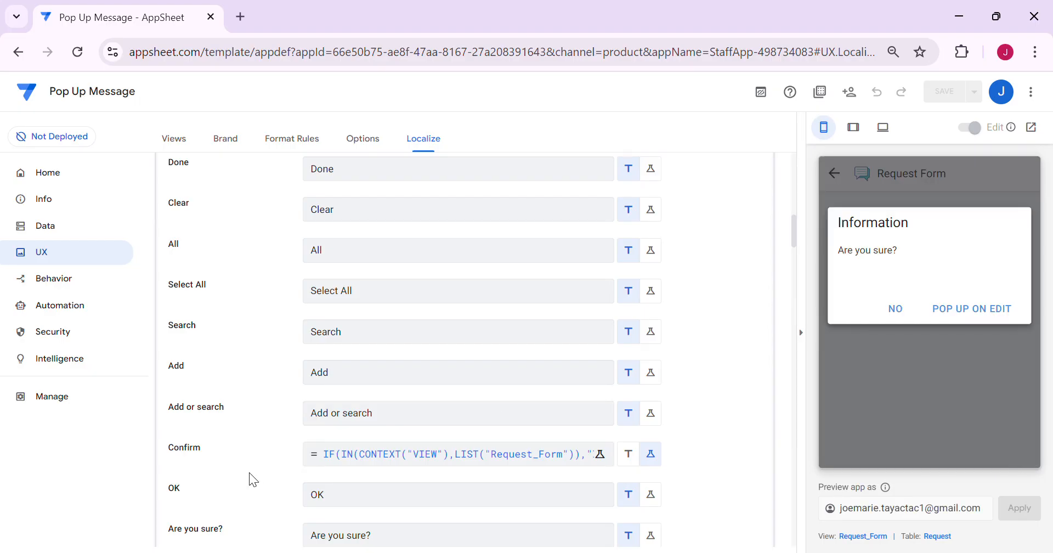
# - Highlight the "Information" title and the "Are you sure?" message in the preview's pop-up
pyautogui.moveTo(912, 225); pyautogui.dragTo(840, 226)
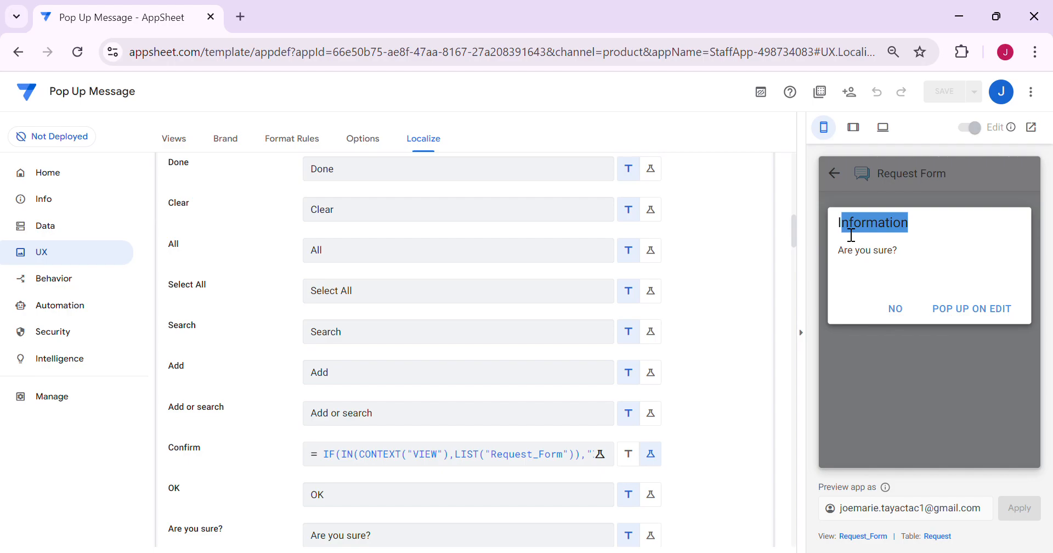
pyautogui.click(916, 282)
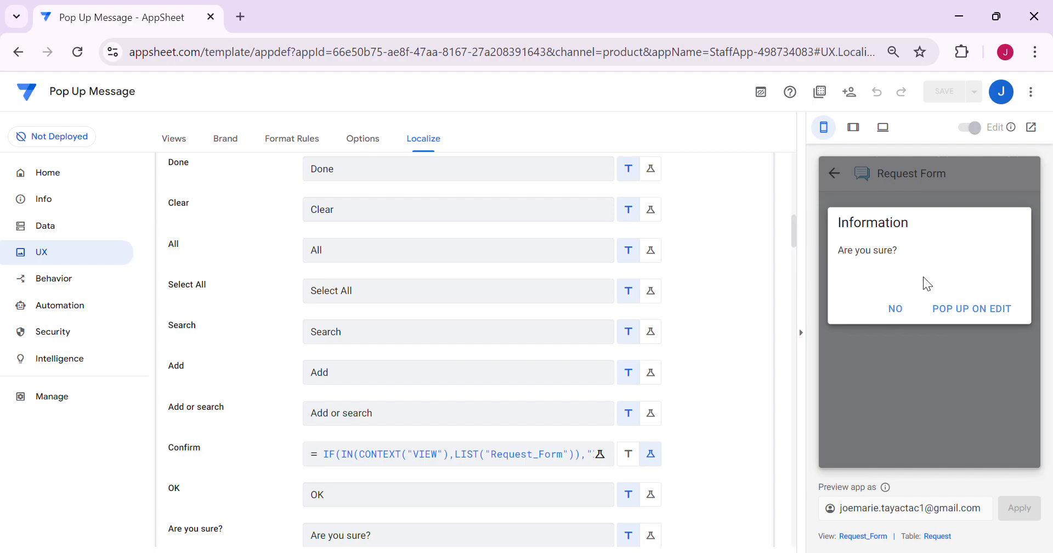
pyautogui.moveTo(836, 255); pyautogui.dragTo(878, 255)
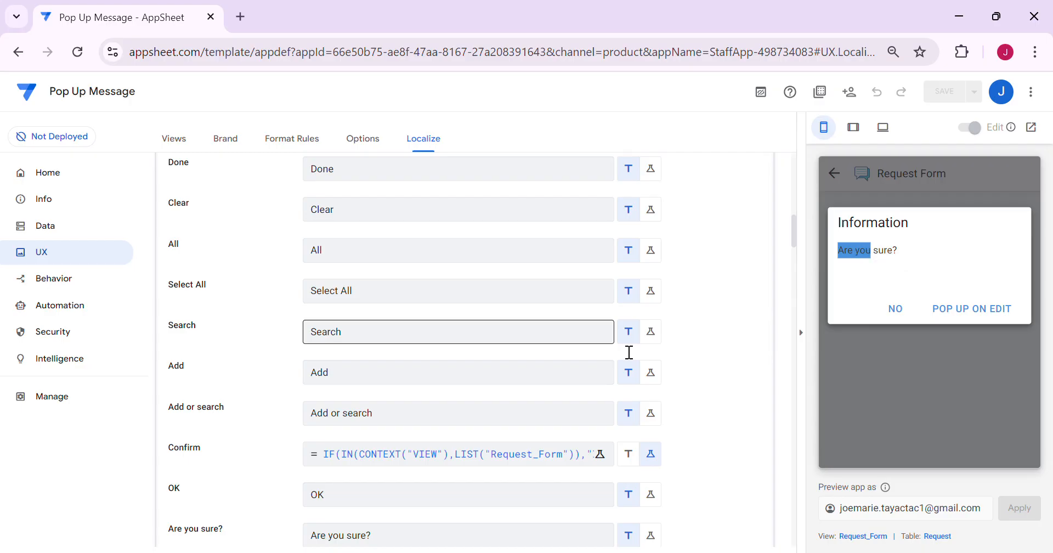
pyautogui.click(900, 248)
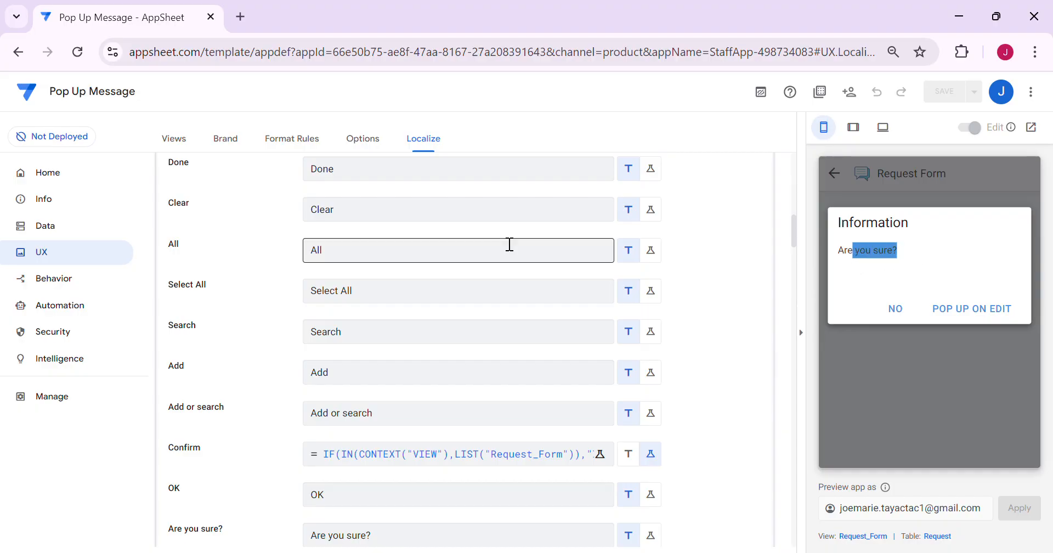
# - Switch the confirmation message of the "Pop up on Edit" action to an expression and open it for editing
pyautogui.click(82, 275)
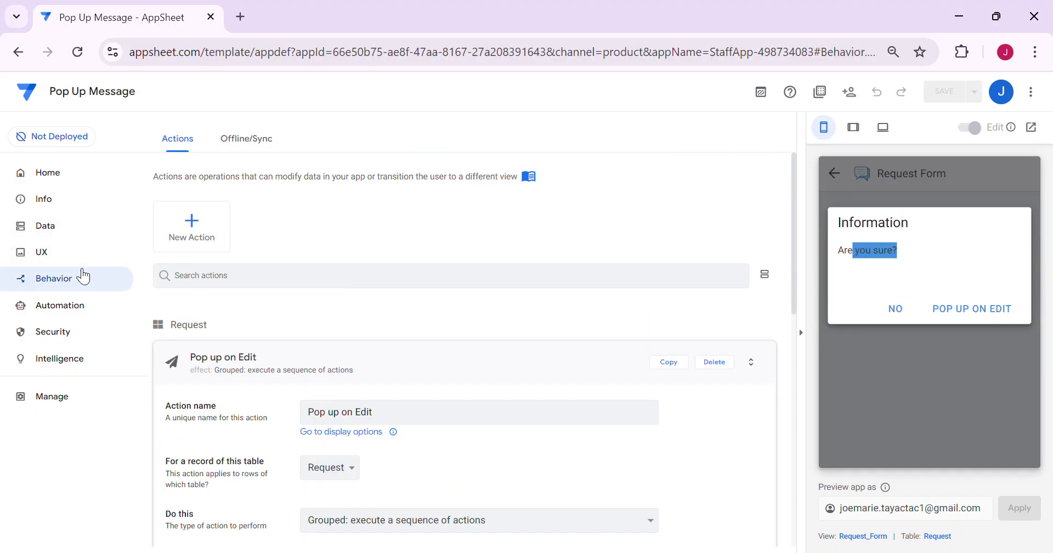
pyautogui.scroll(-3, 378, 295)
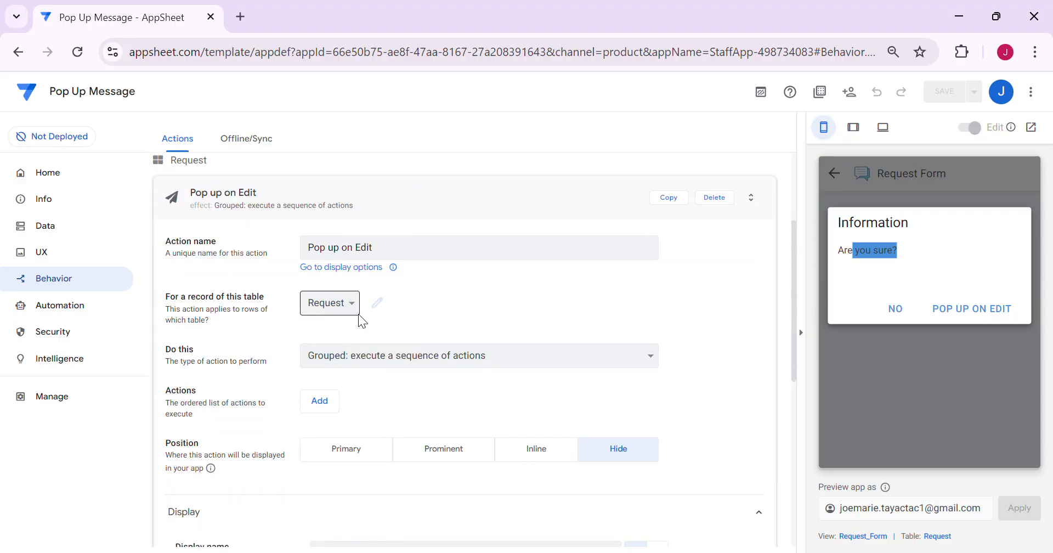
pyautogui.scroll(-7, 551, 288)
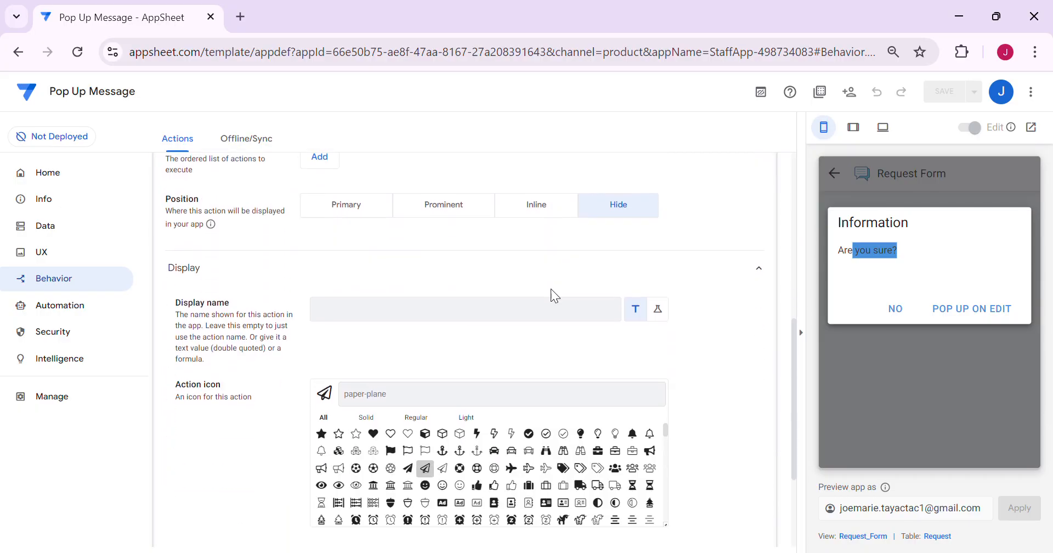
pyautogui.click(239, 423)
pyautogui.scroll(-3, 246, 411)
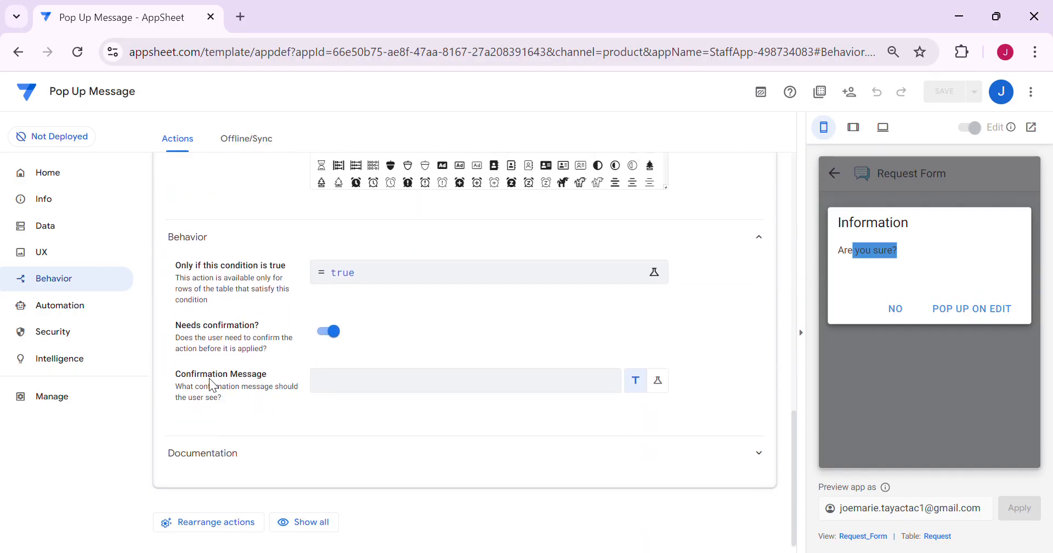
pyautogui.click(664, 384)
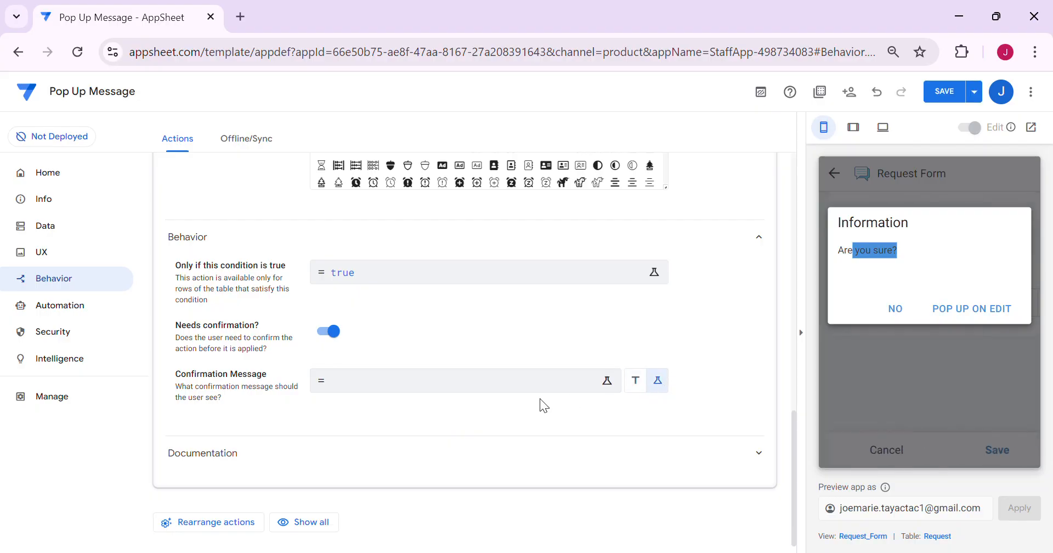
pyautogui.click(538, 383)
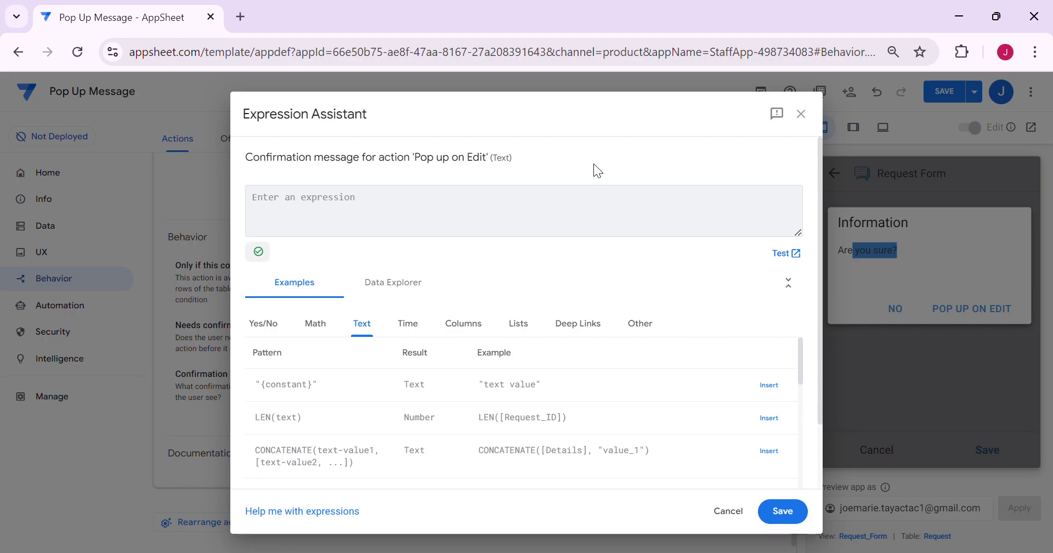
# - Start the confirmation message expression with CONCATENATE( and continue on a new line
pyautogui.write('CONCV')
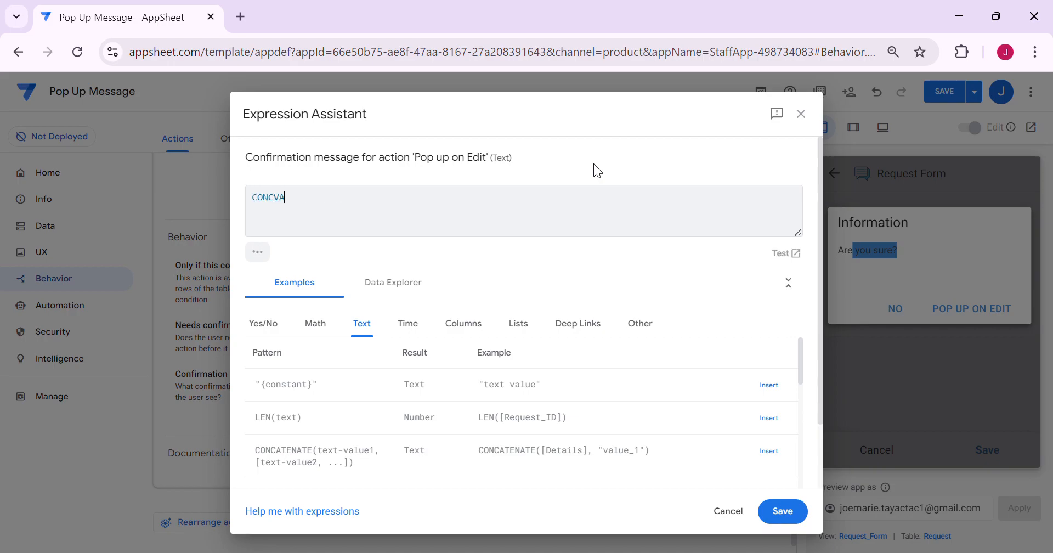
pyautogui.press('BackSpace')
pyautogui.write('ATEN')
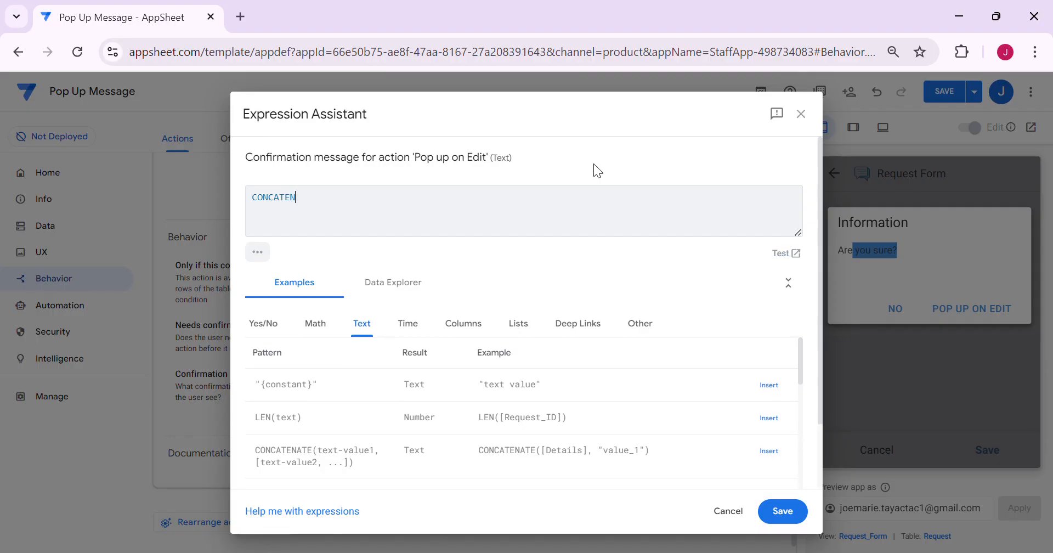
pyautogui.write('ATE(')
pyautogui.press('Delete')
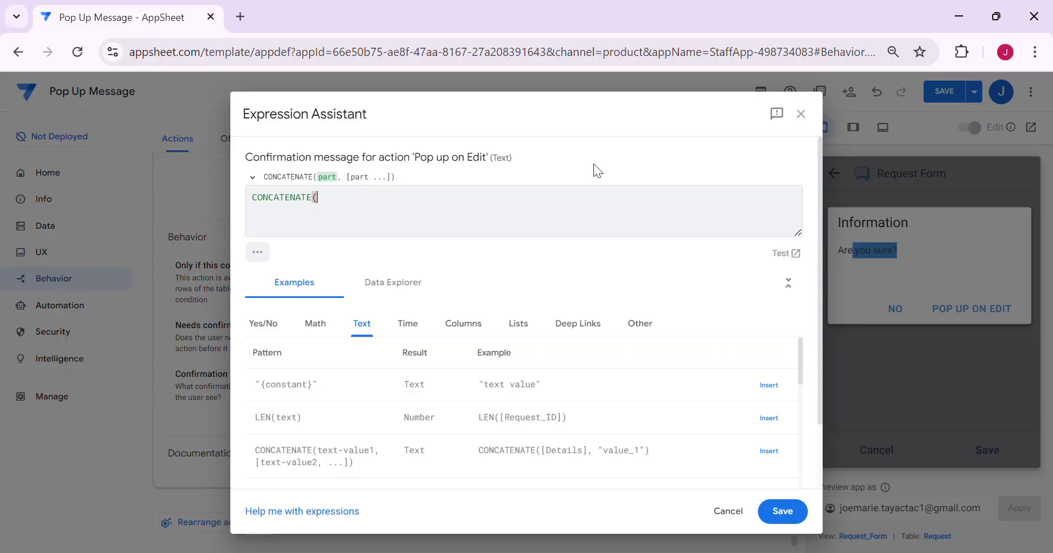
pyautogui.press('Return')
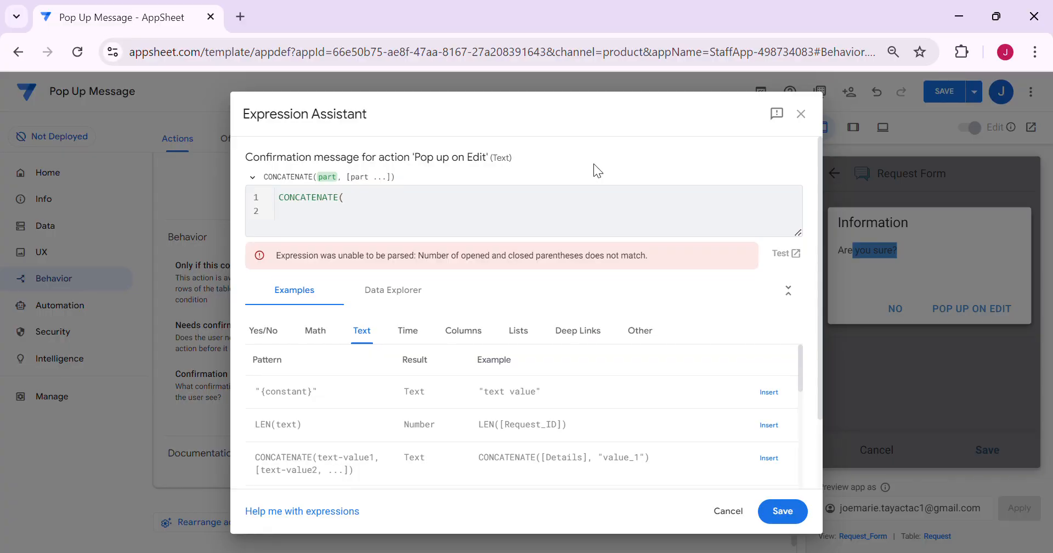
# - Add "Your request no.", a " " separator and the [Request_ID] column as the first parts of the concatenation
pyautogui.write('""')
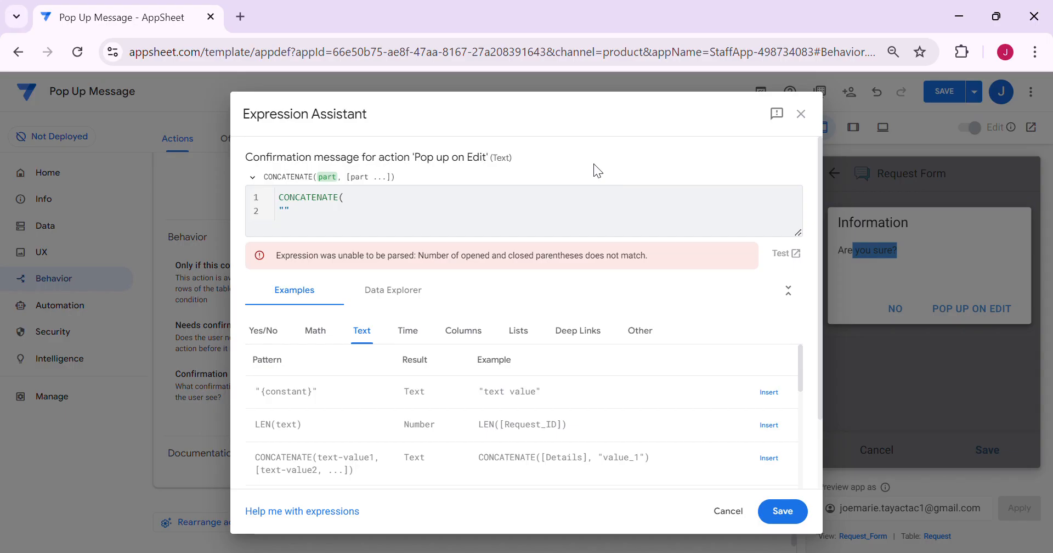
pyautogui.write('yo')
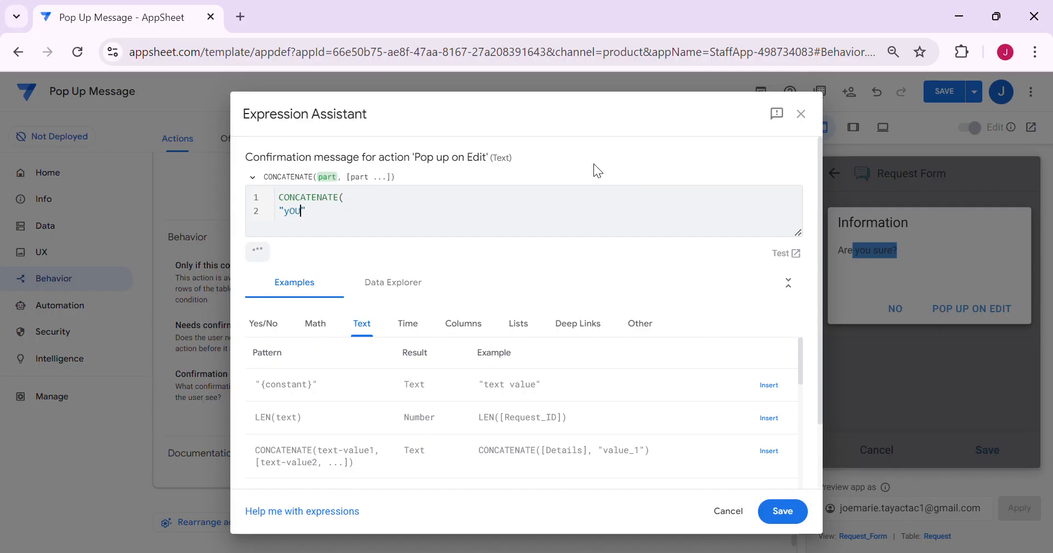
pyautogui.press('BackSpace')
pyautogui.press('BackSpace')
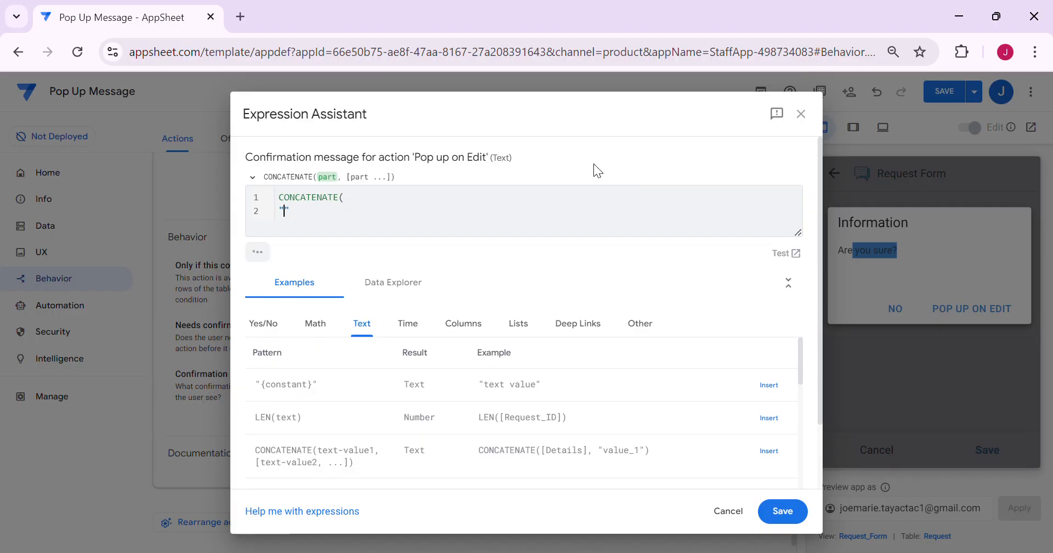
pyautogui.write('Your request no.",')
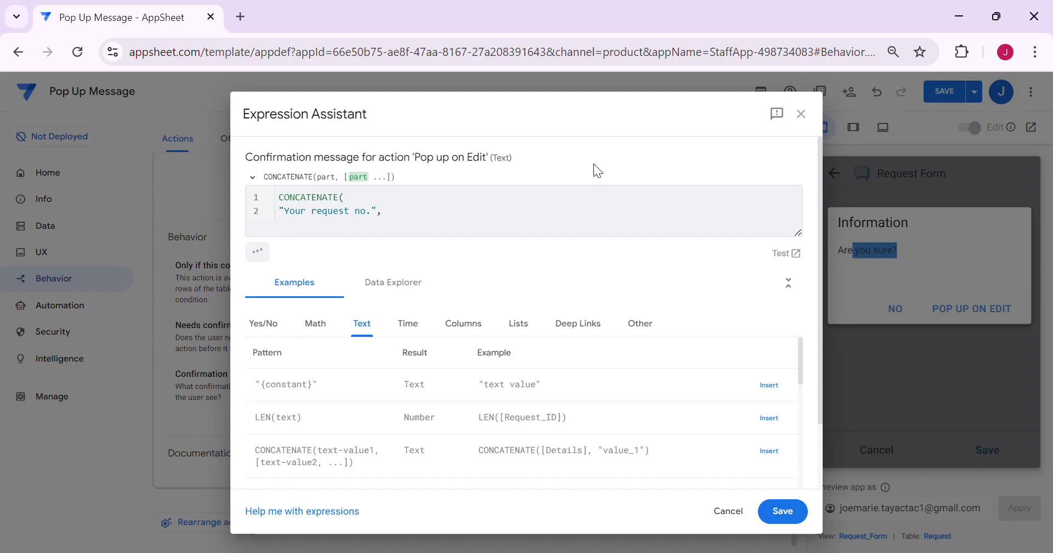
pyautogui.write('" ",[')
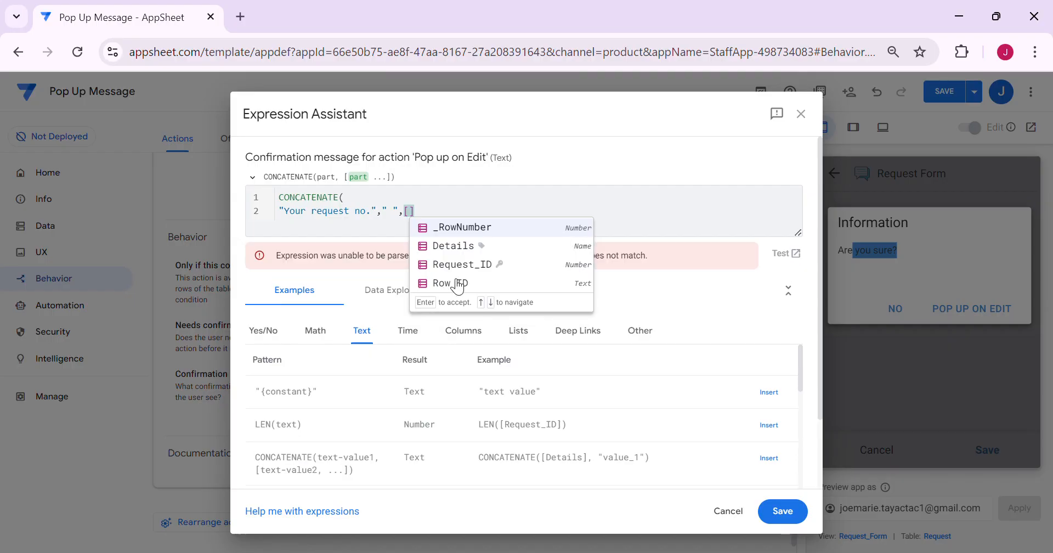
pyautogui.click(470, 267)
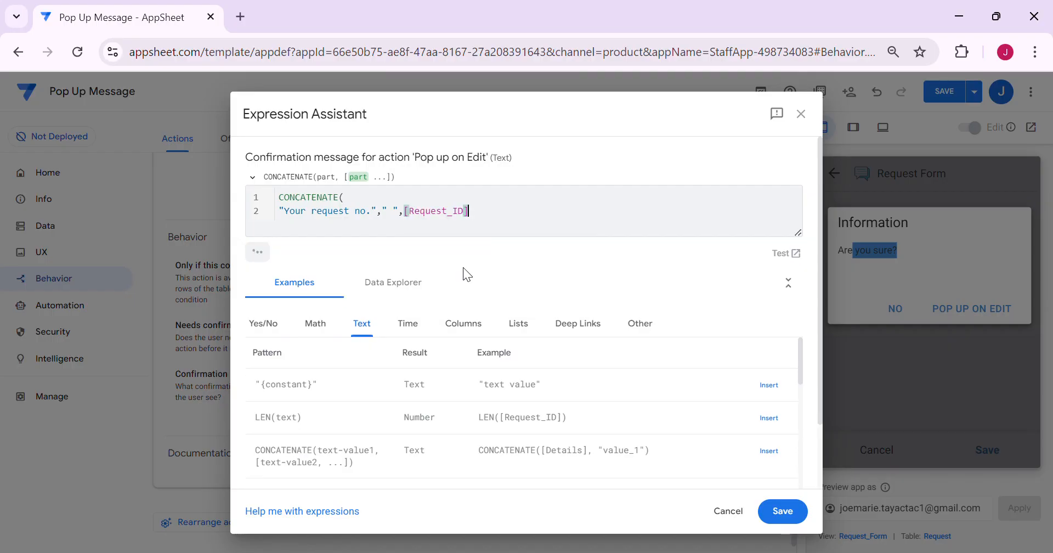
# - Complete the concatenation with " ","is successfully updated!") after [Request_ID], and save the expression and the app
pyautogui.write('," ",')
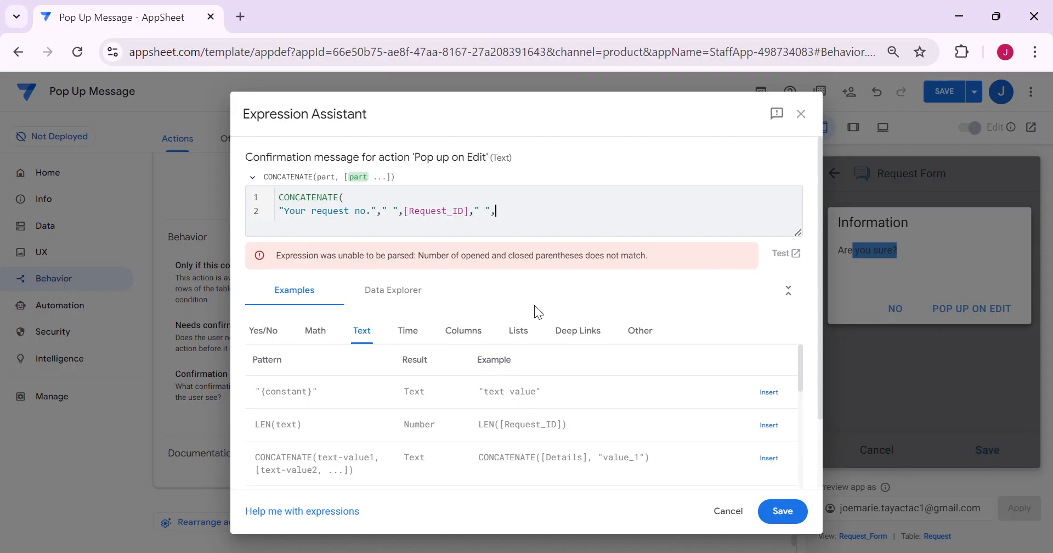
pyautogui.write('i')
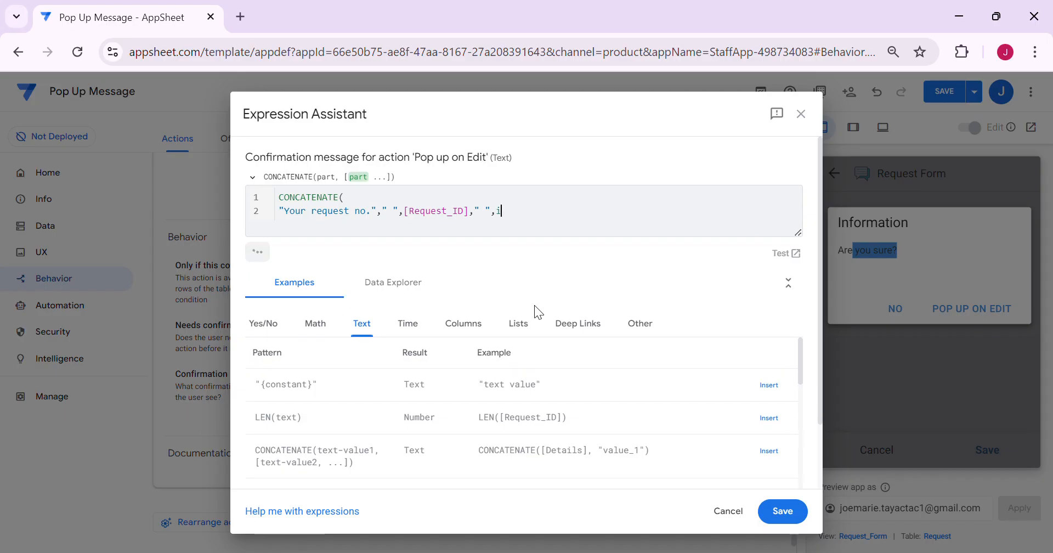
pyautogui.write('s successfully update')
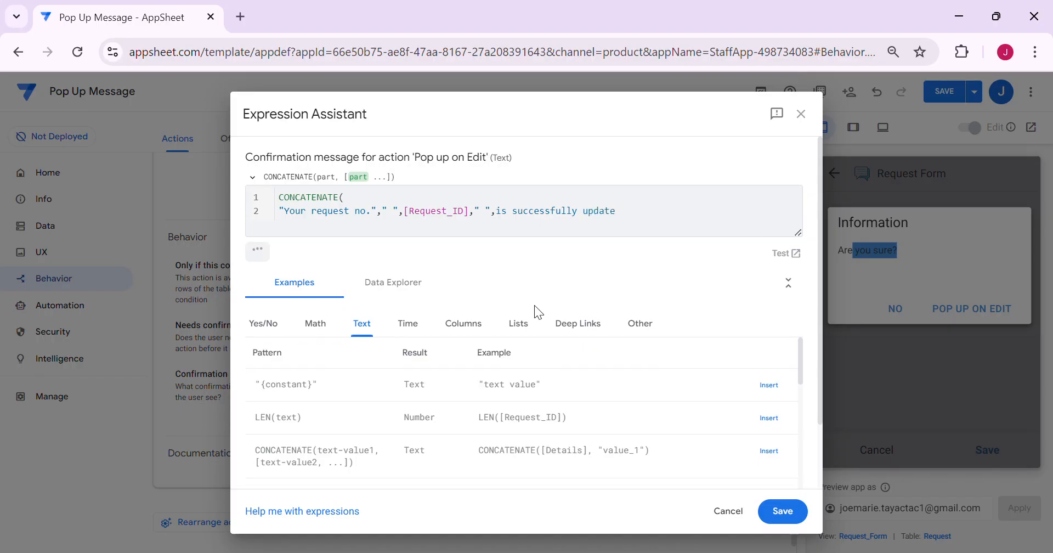
pyautogui.write('d!"')
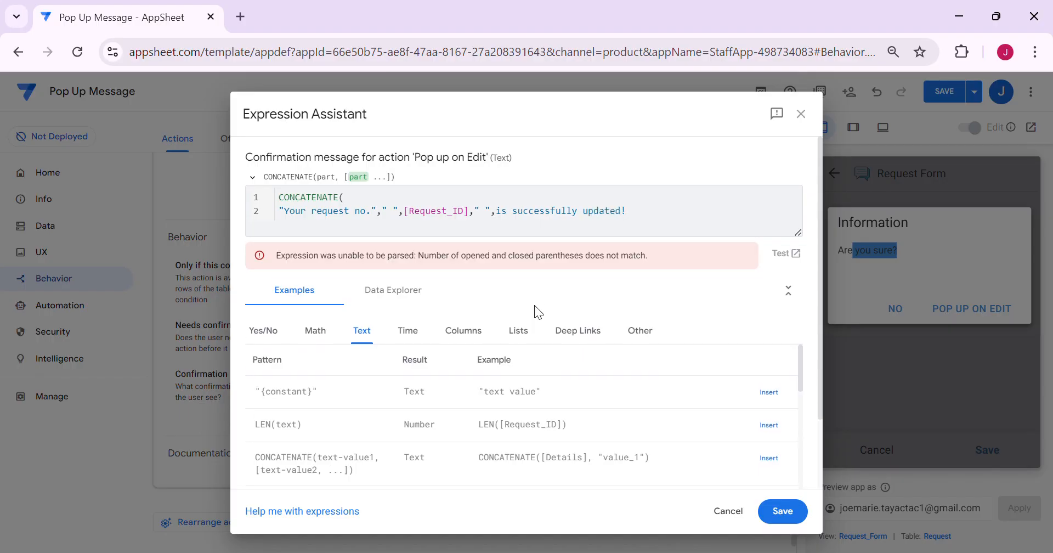
pyautogui.click(501, 214)
pyautogui.write('"')
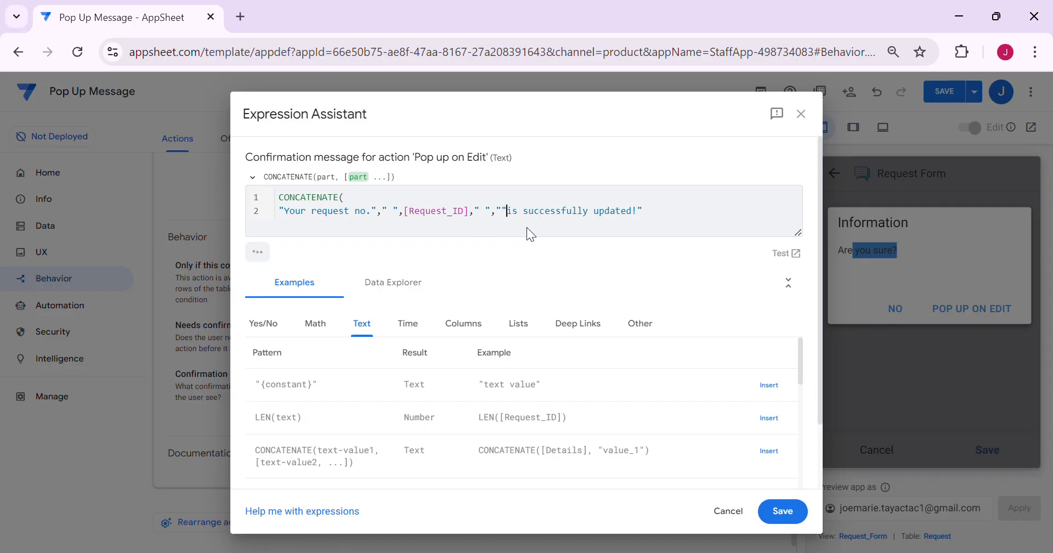
pyautogui.click(682, 222)
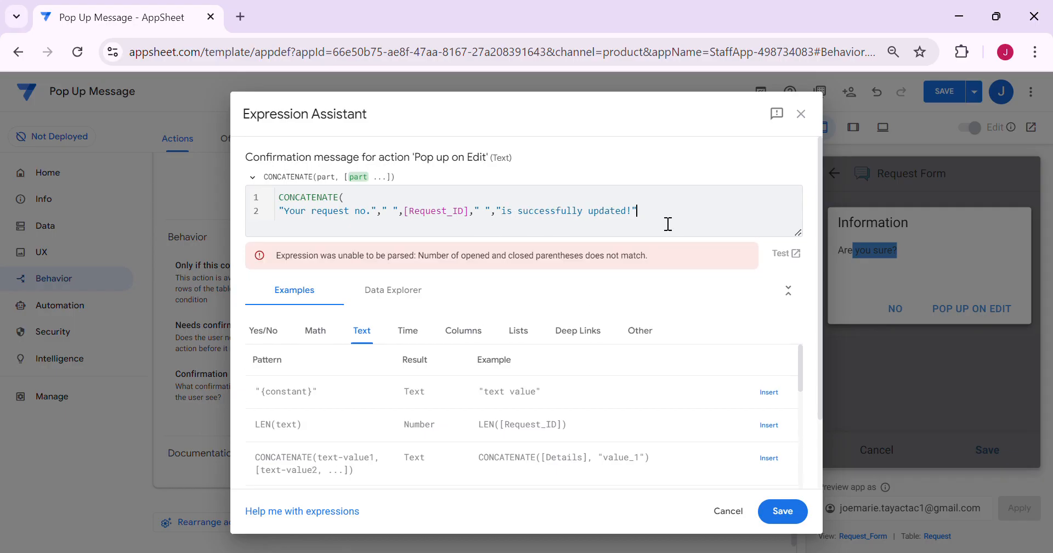
pyautogui.write(')')
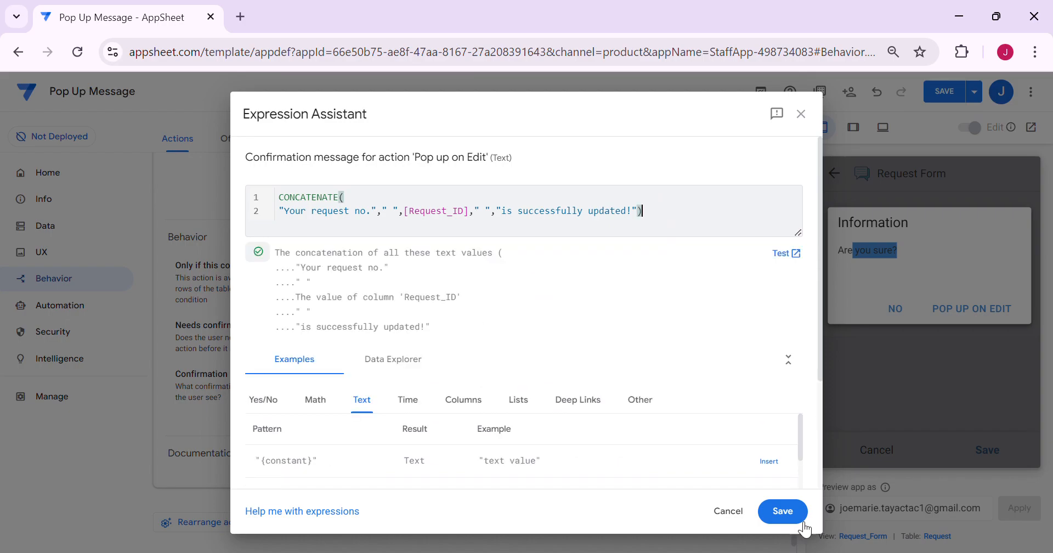
pyautogui.click(782, 511)
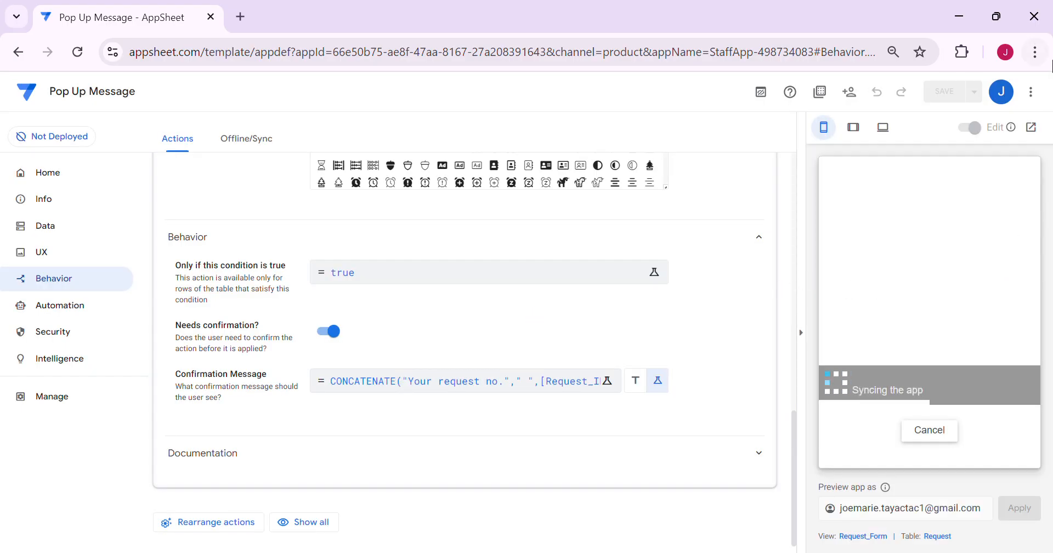
pyautogui.click(880, 449)
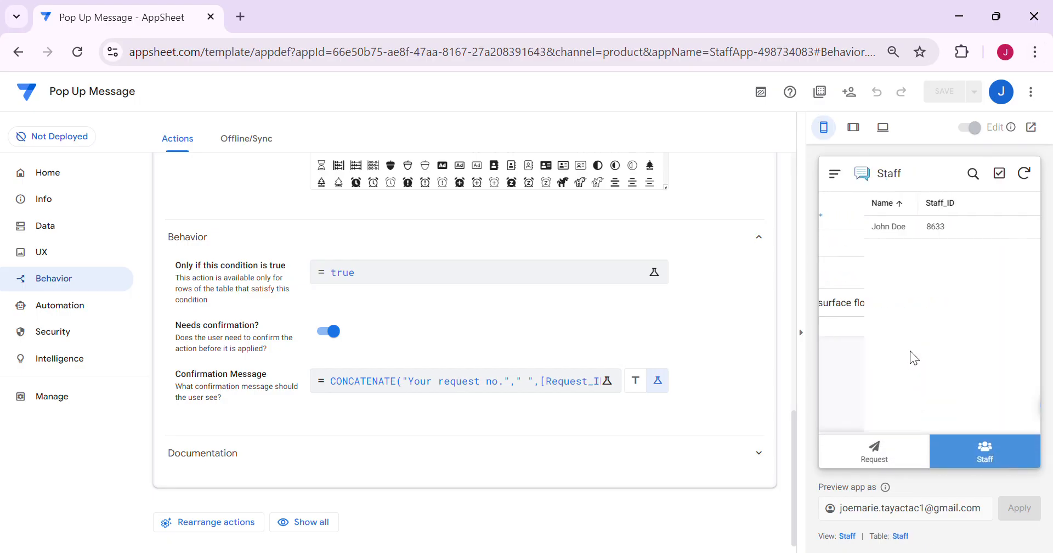
pyautogui.click(913, 228)
pyautogui.click(1020, 412)
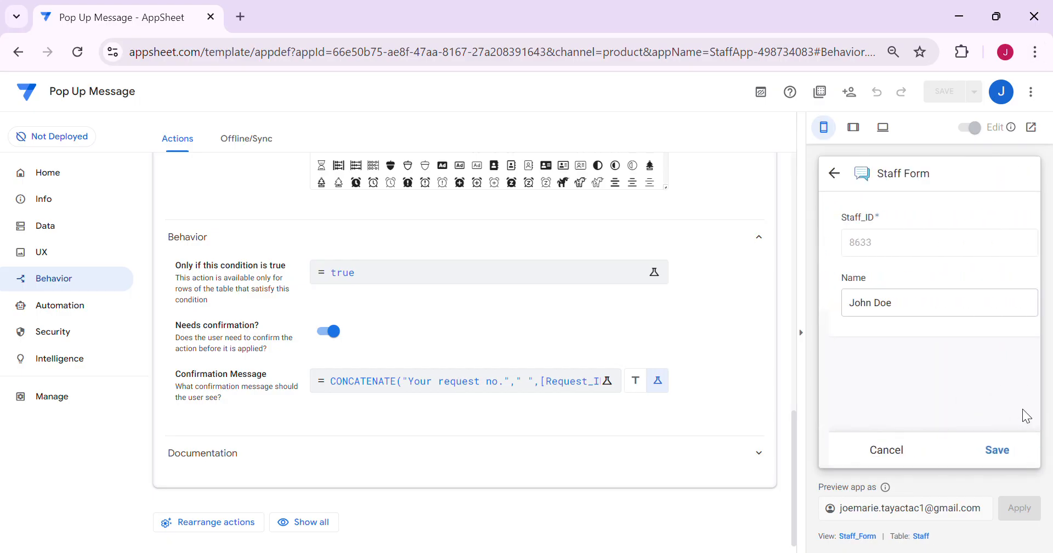
pyautogui.click(900, 450)
# - Open the "Re-paint surface floor" request from the preview's Request list for editing
pyautogui.click(895, 452)
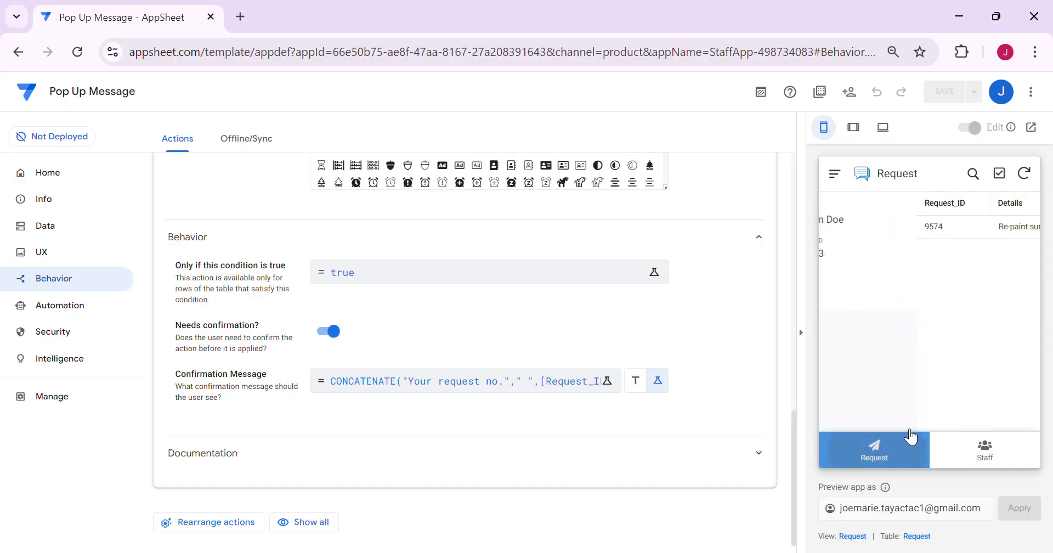
pyautogui.click(907, 236)
pyautogui.click(1014, 407)
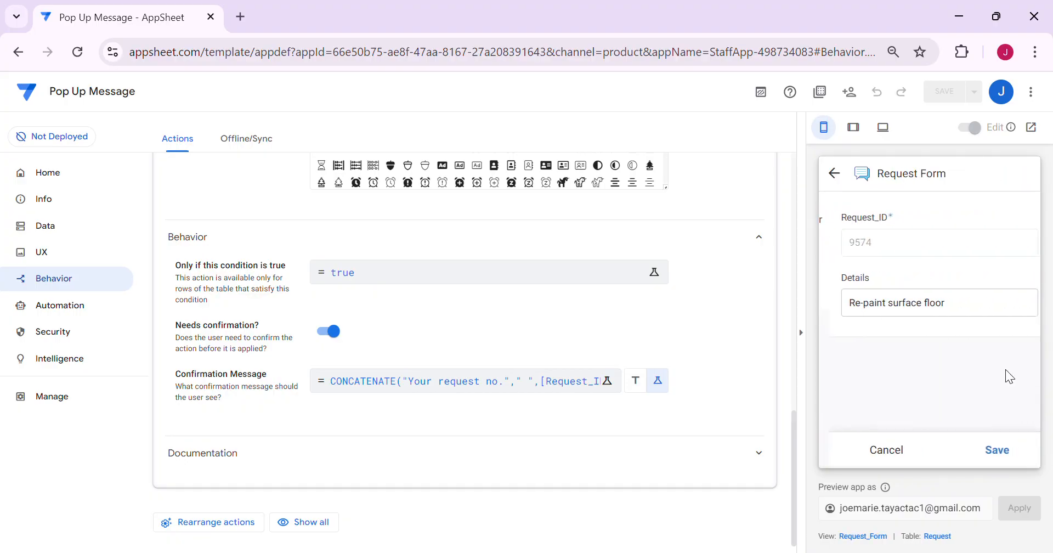
# - Replace "floor" with "door" in the request's Details and save the form to test the pop-up message
pyautogui.click(942, 313)
pyautogui.press('BackSpace')
pyautogui.press('BackSpace')
pyautogui.press('BackSpace')
pyautogui.press('BackSpace')
pyautogui.press('BackSpace')
pyautogui.write('door')
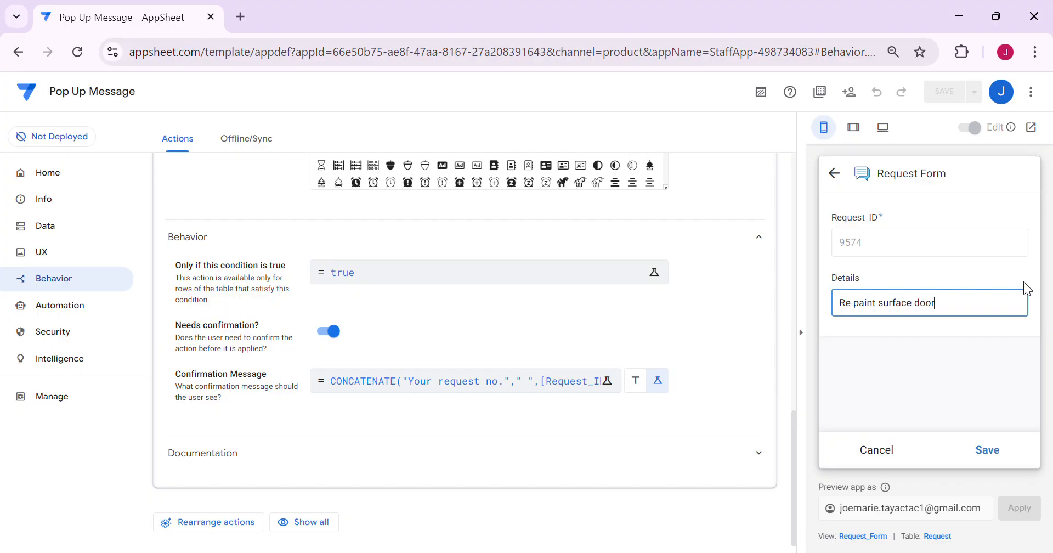
pyautogui.click(988, 450)
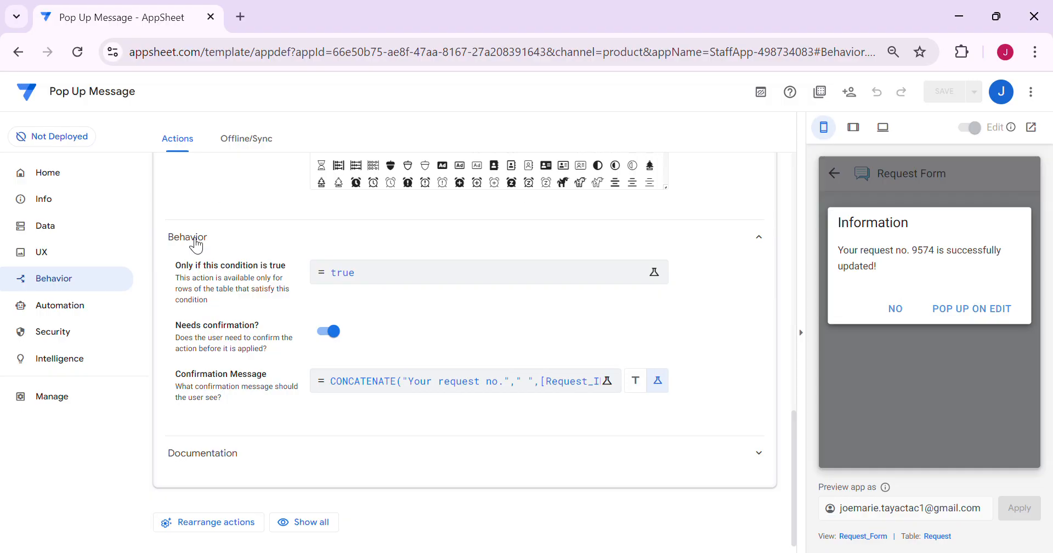
# - Make the localized system text for "No" an expression: IF(IN(CONTEXT("VIEW"),LIST("Request_Form")),"Information","Confirm")
pyautogui.click(18, 253)
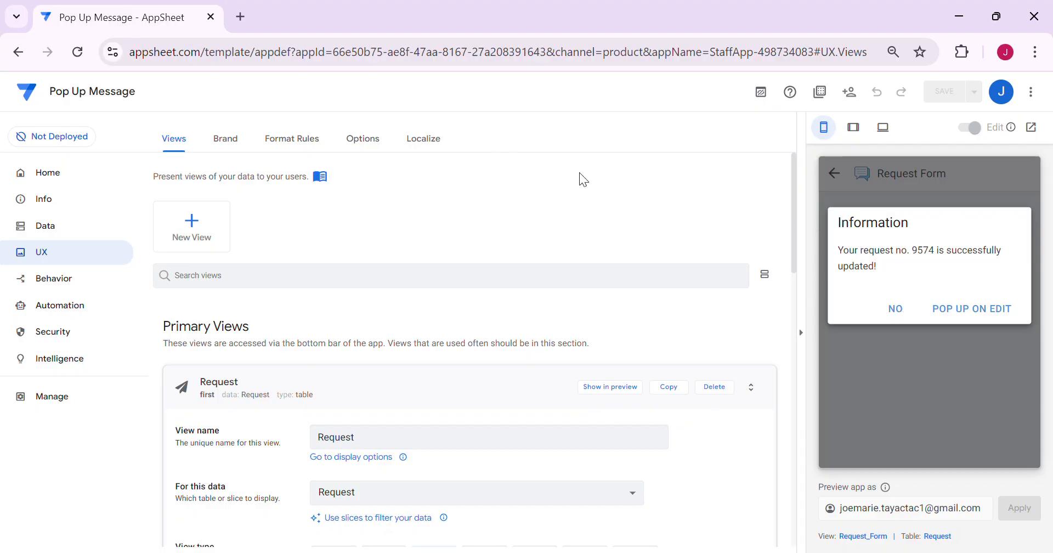
pyautogui.click(438, 143)
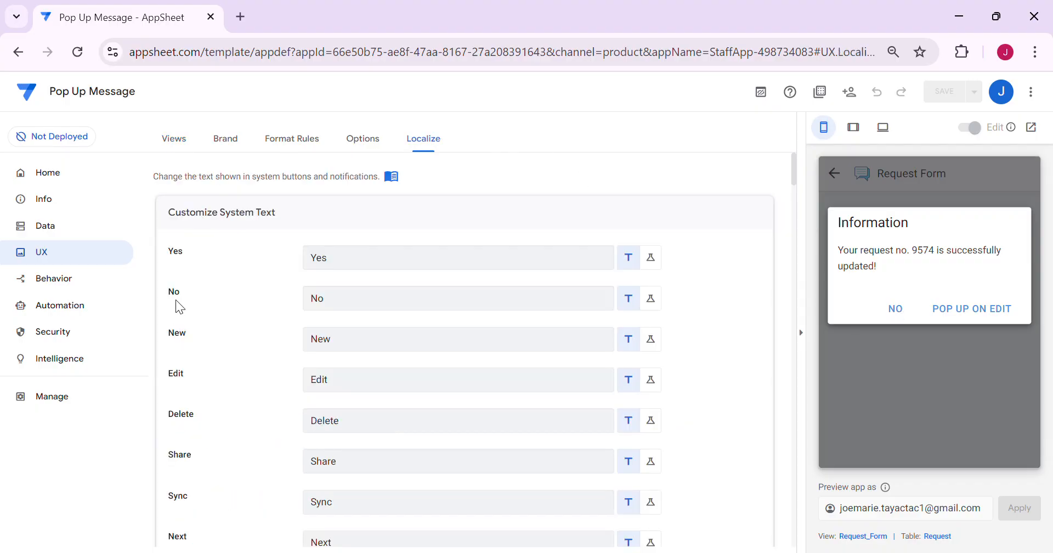
pyautogui.click(651, 298)
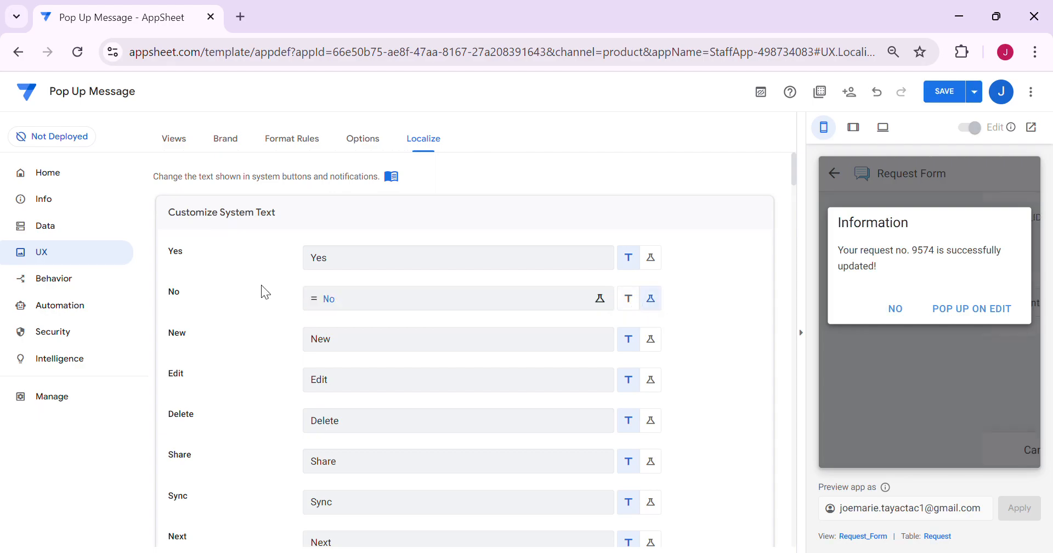
pyautogui.click(366, 304)
pyautogui.moveTo(320, 239); pyautogui.dragTo(204, 211)
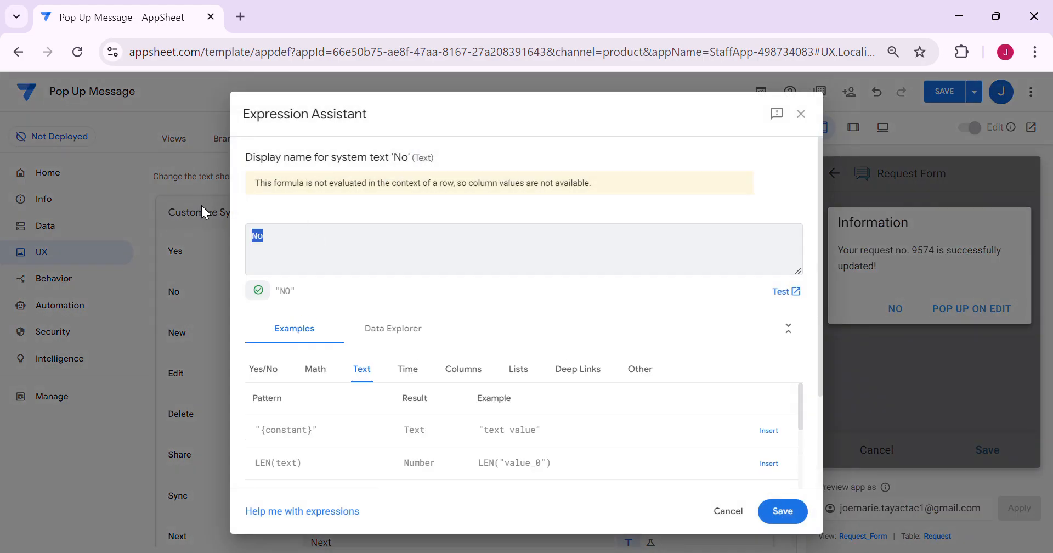
pyautogui.press('BackSpace')
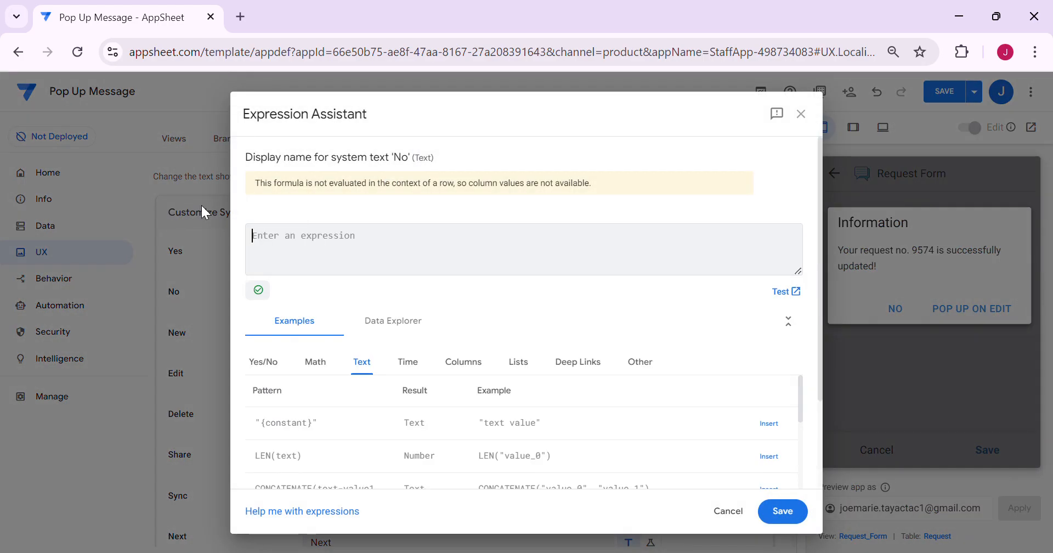
pyautogui.write('IF( IN(CONTEXT("VIEW"),LIST("Request_Form")),"Information","Confirm")')
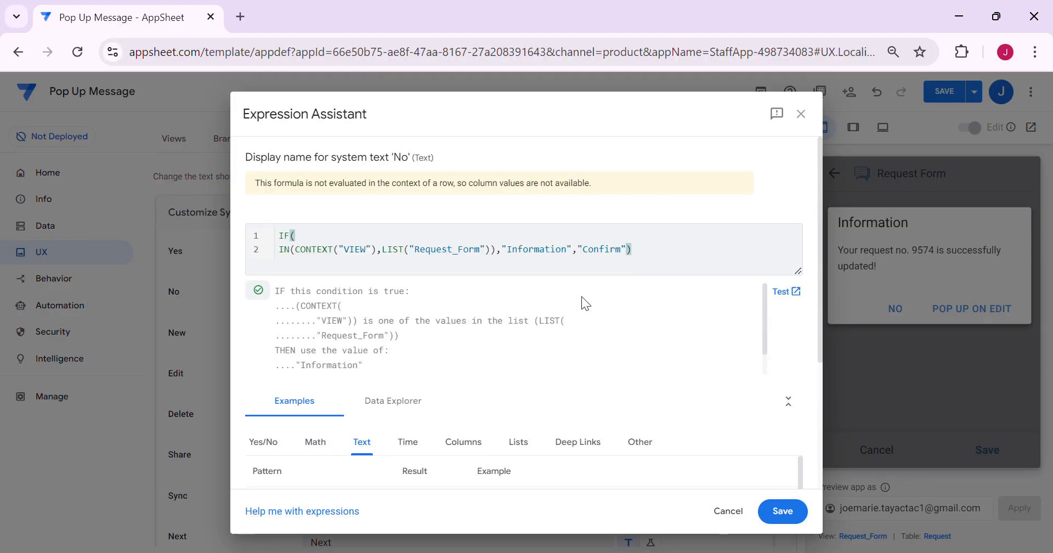
# - Replace "Information" with a blank " " as the value-if-true in the "No" text expression
pyautogui.click(574, 258)
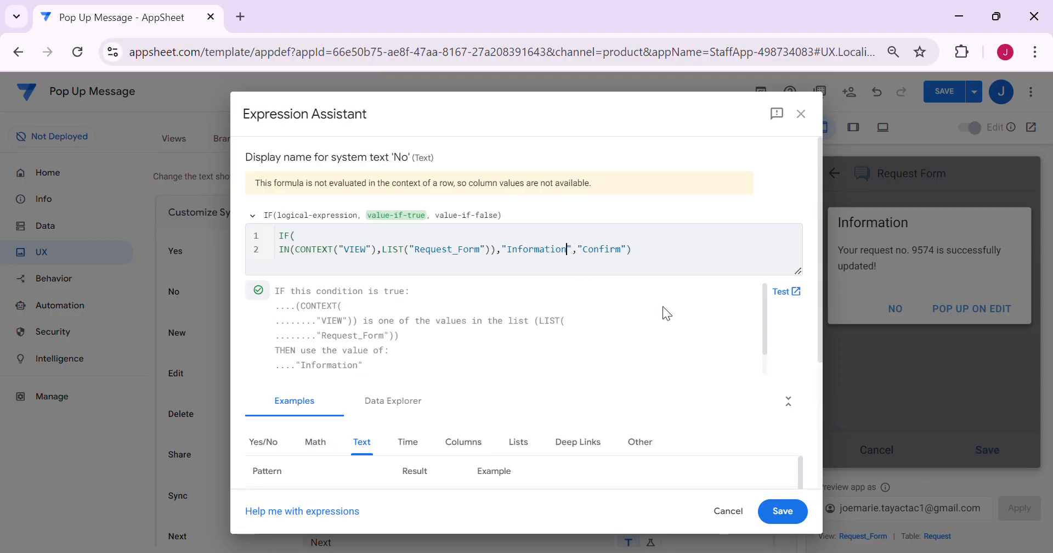
pyautogui.press('BackSpace')
pyautogui.press('BackSpace')
pyautogui.press('BackSpace')
pyautogui.press('BackSpace')
pyautogui.press('BackSpace')
pyautogui.press('BackSpace')
pyautogui.press('BackSpace')
pyautogui.press('BackSpace')
pyautogui.press('BackSpace')
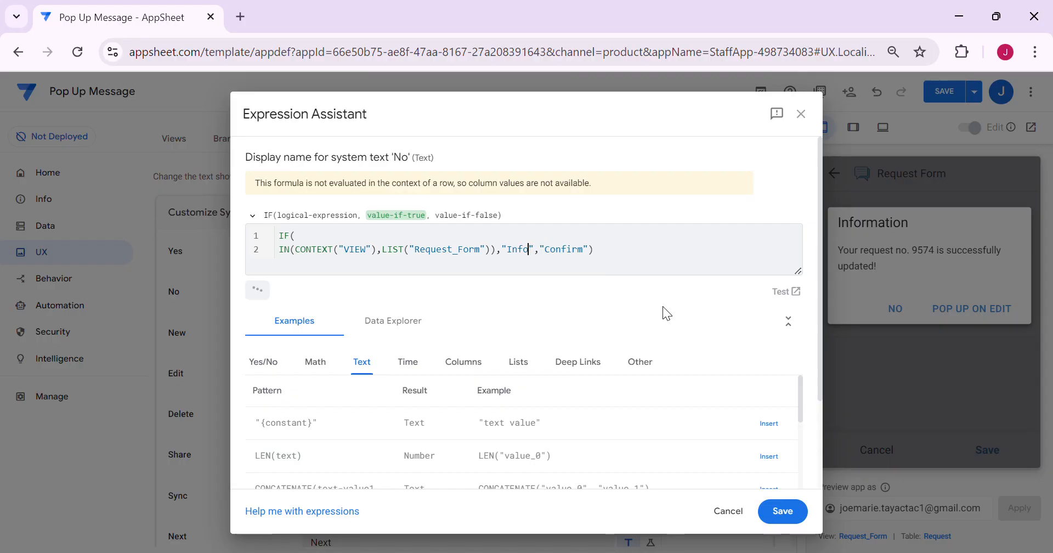
pyautogui.press('BackSpace')
pyautogui.press('BackSpace')
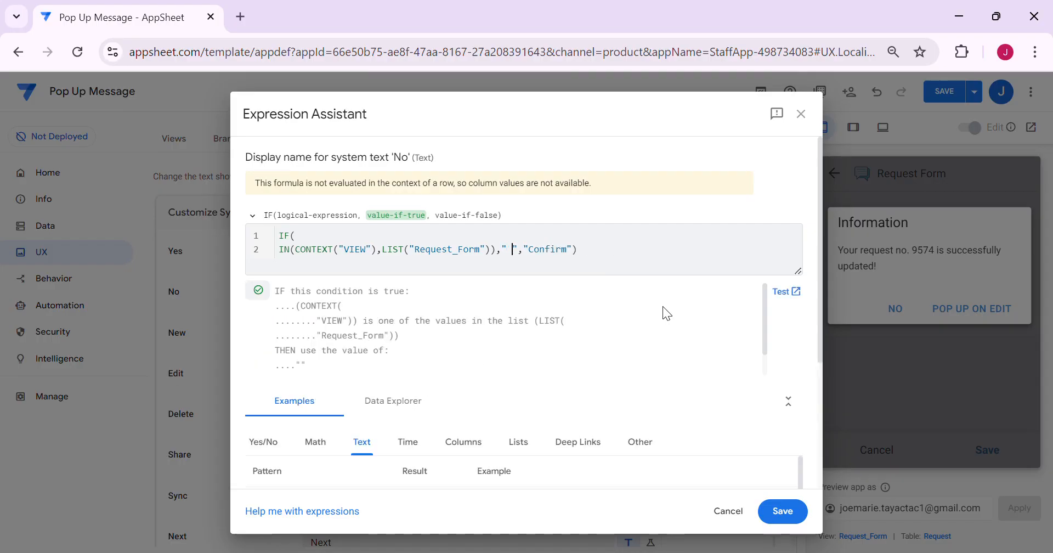
# - Replace "Confirm" with "No" as the value-if-false, and save the expression and the app
pyautogui.press('Right')
pyautogui.press('Right')
pyautogui.press('Right')
pyautogui.press('Right')
pyautogui.press('Right')
pyautogui.press('Right')
pyautogui.press('Right')
pyautogui.press('Right')
pyautogui.press('Right')
pyautogui.press('Right')
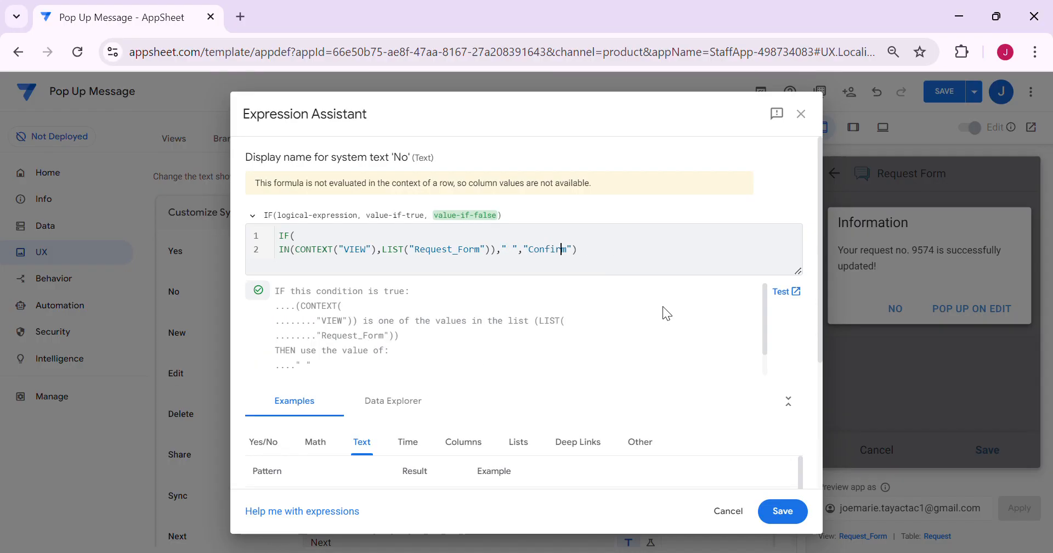
pyautogui.press('BackSpace')
pyautogui.press('BackSpace')
pyautogui.press('BackSpace')
pyautogui.press('BackSpace')
pyautogui.press('BackSpace')
pyautogui.press('BackSpace')
pyautogui.press('BackSpace')
pyautogui.write('No')
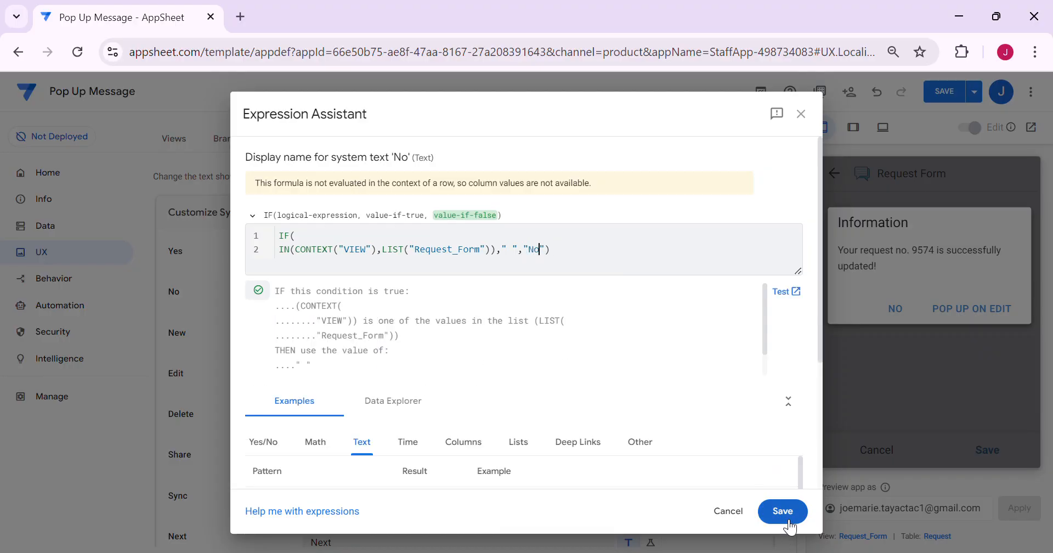
pyautogui.click(783, 511)
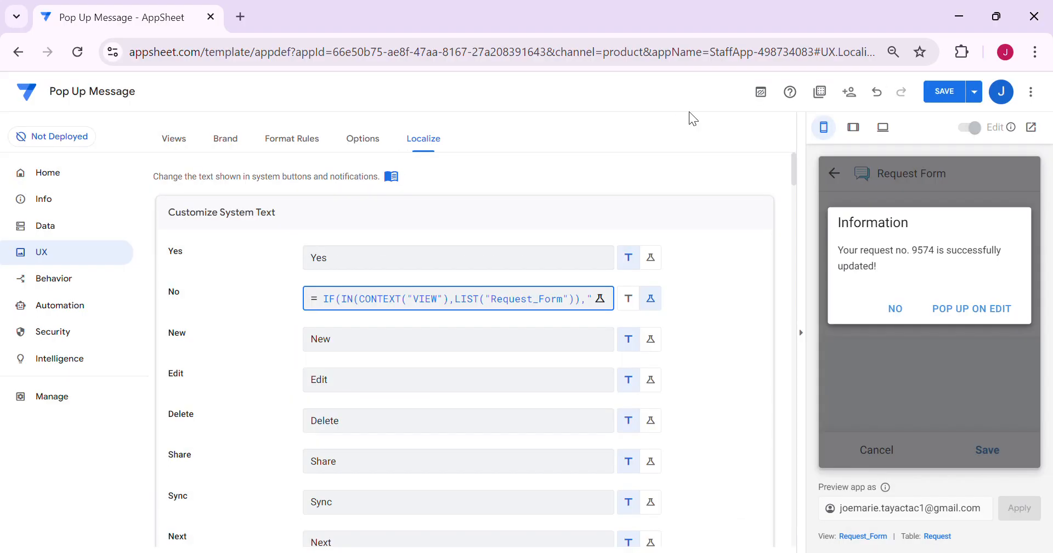
pyautogui.click(945, 92)
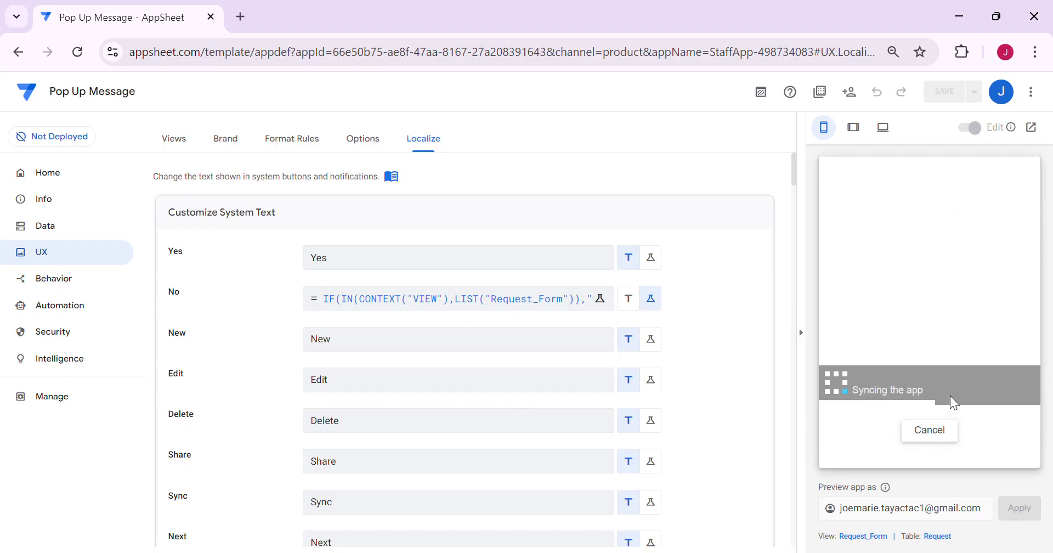
# - Open the "Re-paint surface door" request from the preview's Request list for editing
pyautogui.click(875, 450)
pyautogui.click(916, 226)
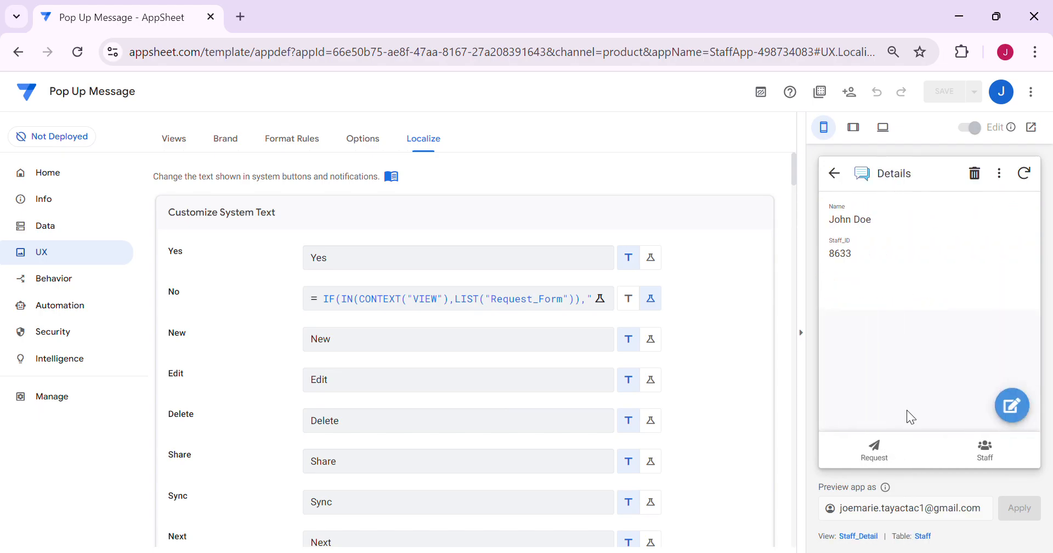
pyautogui.click(874, 450)
pyautogui.click(912, 236)
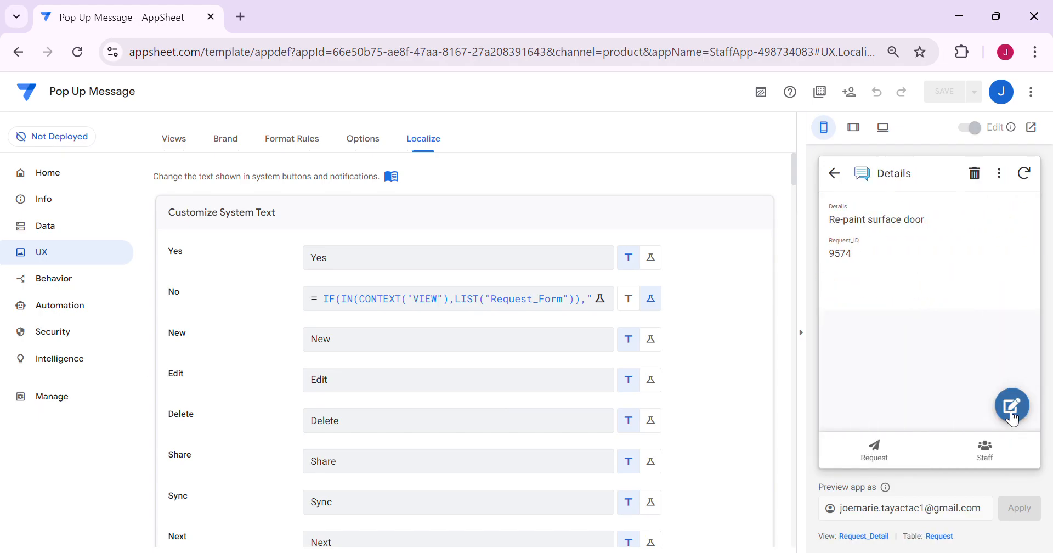
pyautogui.click(1011, 407)
# - Replace "door" with "floor" in the request's Details and save the form to test the pop-up's buttons
pyautogui.click(944, 314)
pyautogui.press('BackSpace')
pyautogui.press('BackSpace')
pyautogui.press('BackSpace')
pyautogui.press('BackSpace')
pyautogui.write('floor')
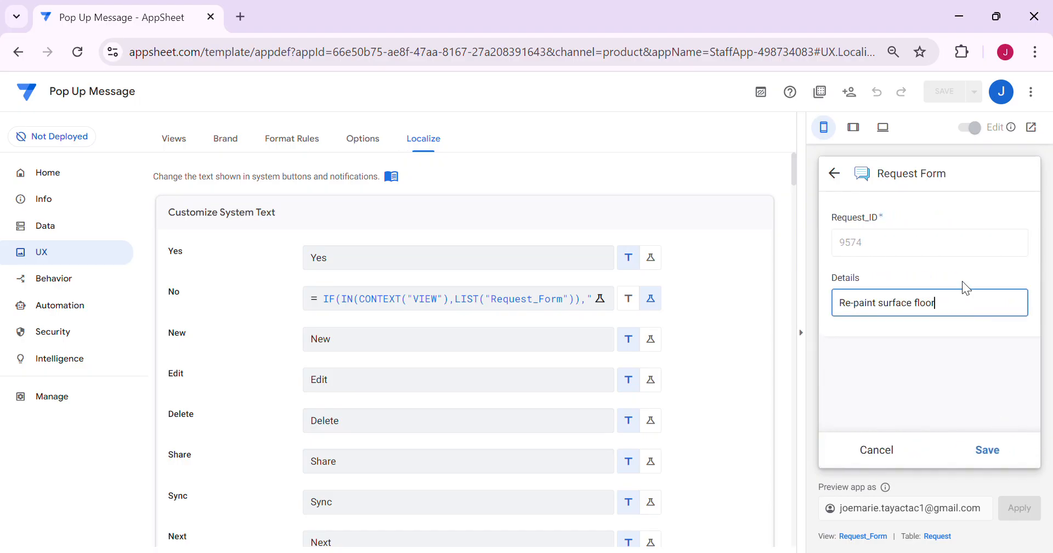
pyautogui.click(1003, 451)
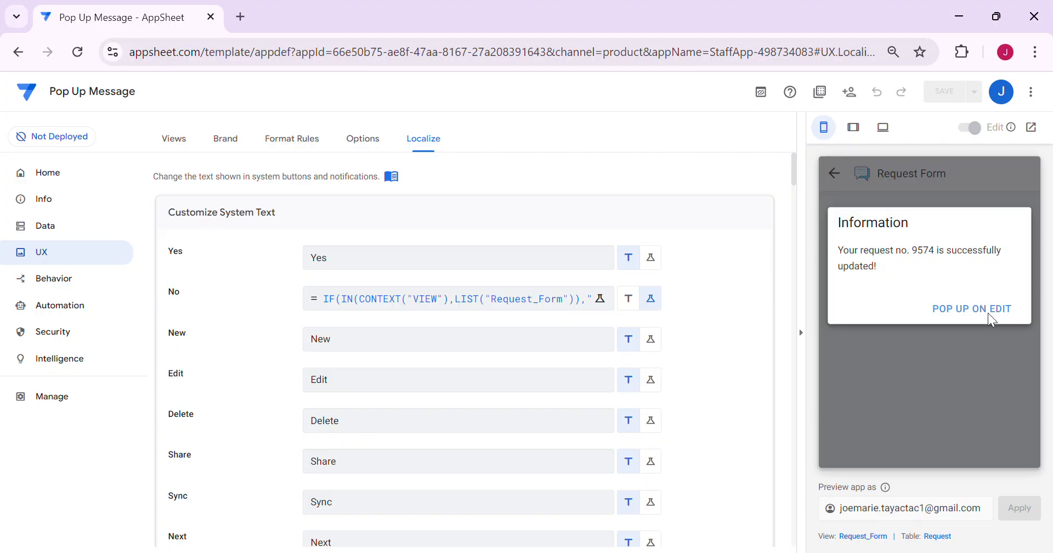
# - Set the display name of the "Pop up on Edit" action to "Click close" and save the app
pyautogui.click(117, 278)
pyautogui.scroll(-10, 630, 313)
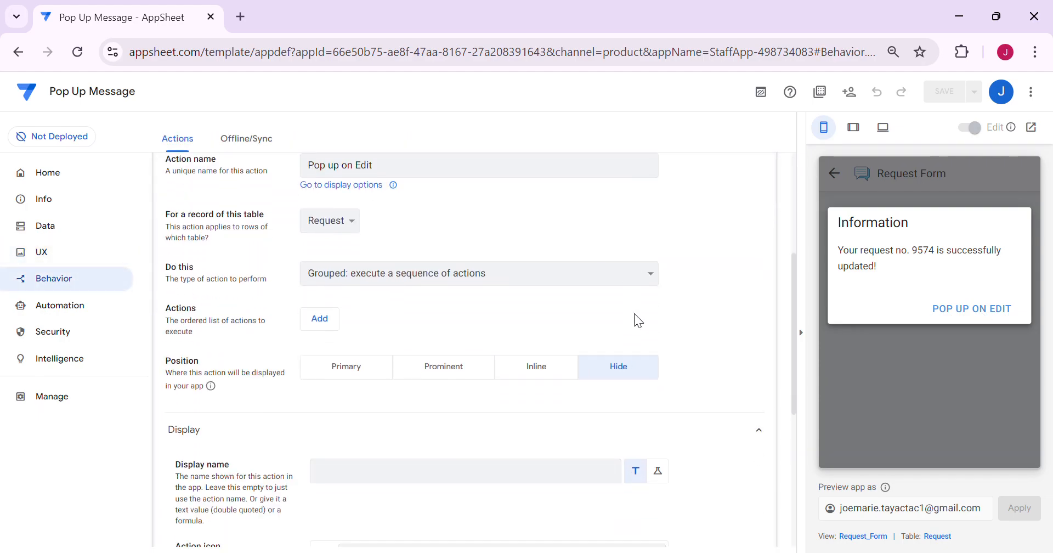
pyautogui.scroll(10, 660, 324)
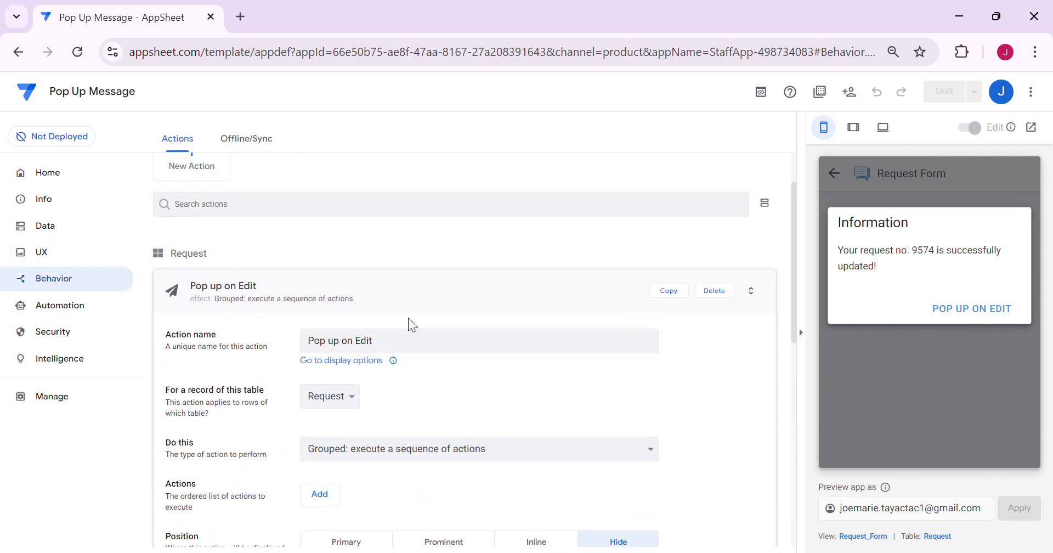
pyautogui.scroll(-3, 471, 327)
pyautogui.scroll(-5, 478, 323)
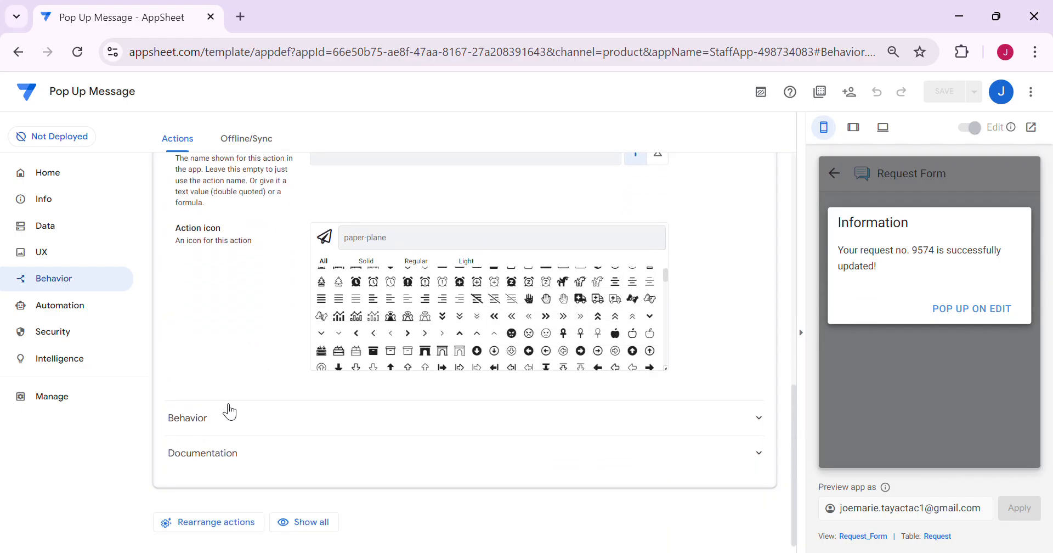
pyautogui.scroll(4, 247, 389)
pyautogui.click(430, 398)
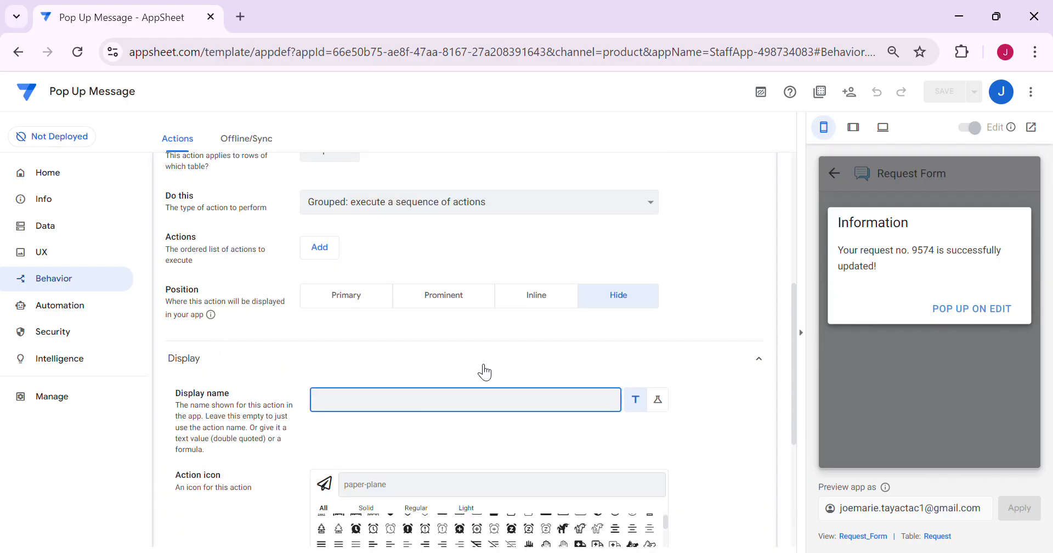
pyautogui.write('"Click close')
pyautogui.click(833, 257)
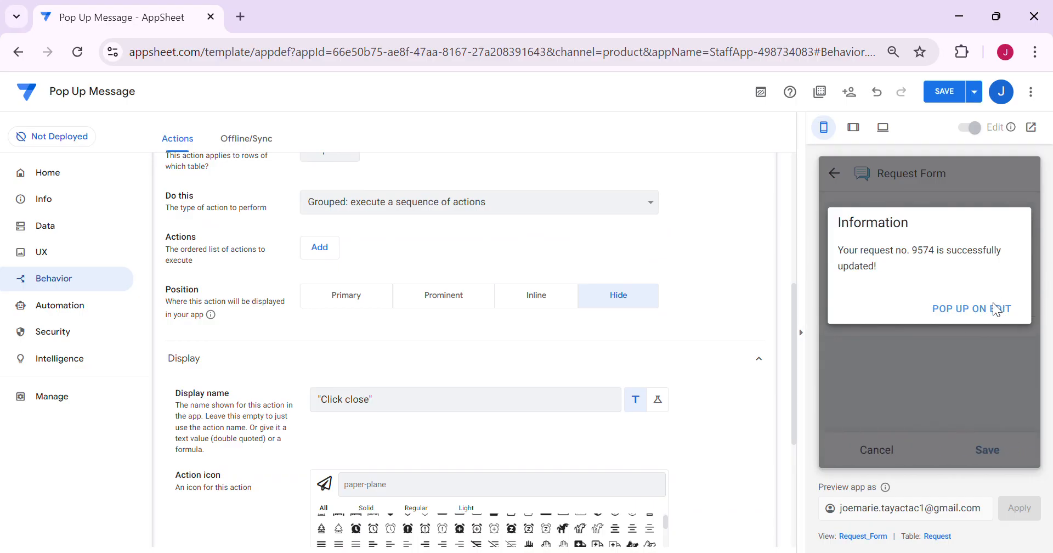
pyautogui.click(943, 91)
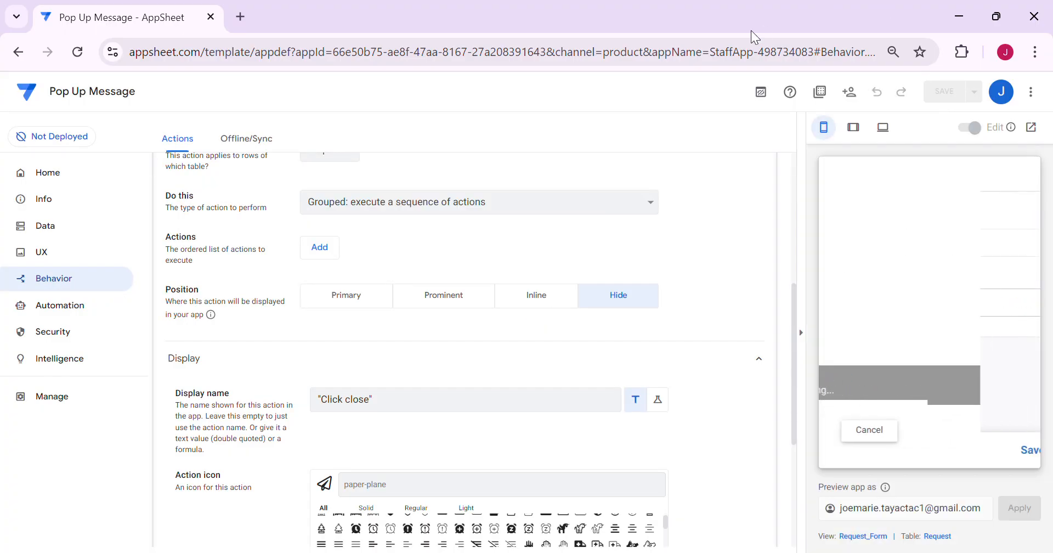
# - Return to the preview's Request list and open the "Re-paint surface floor" request for editing
pyautogui.click(883, 450)
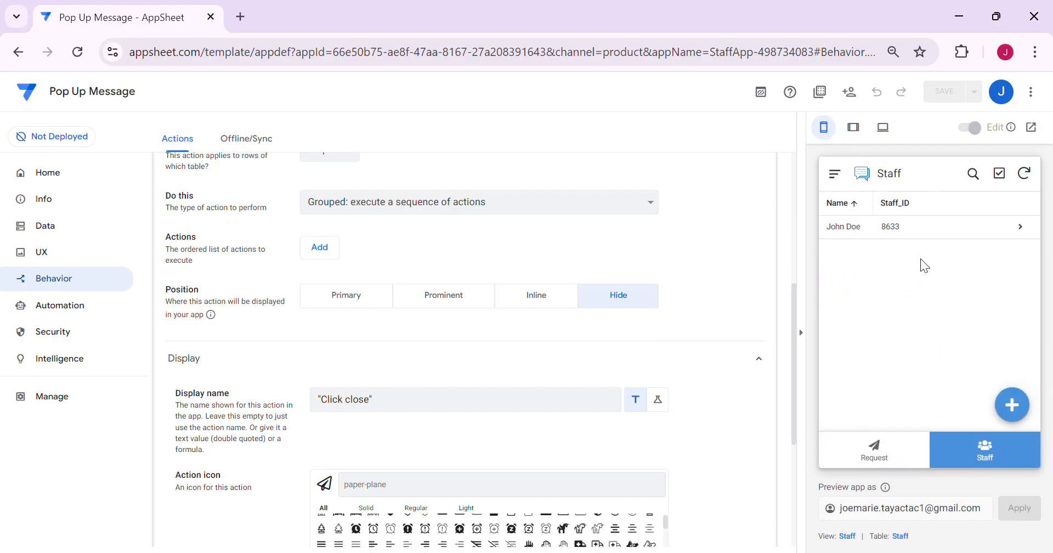
pyautogui.click(874, 451)
pyautogui.click(926, 227)
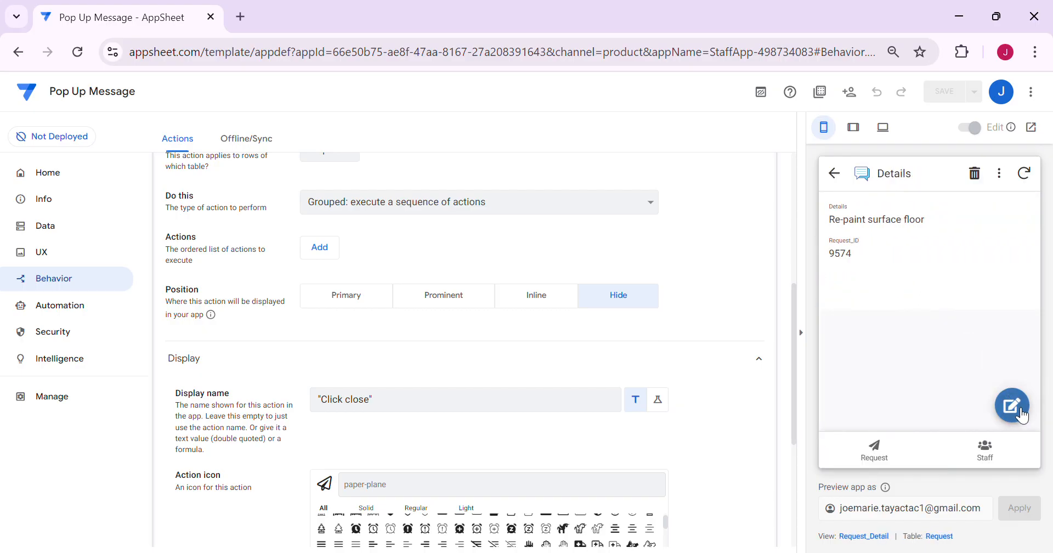
pyautogui.click(1012, 405)
# - Change the request's Details to "Re-paint surface door", save the form, and close the pop-up
pyautogui.click(960, 301)
pyautogui.press('BackSpace')
pyautogui.press('BackSpace')
pyautogui.press('BackSpace')
pyautogui.press('BackSpace')
pyautogui.press('BackSpace')
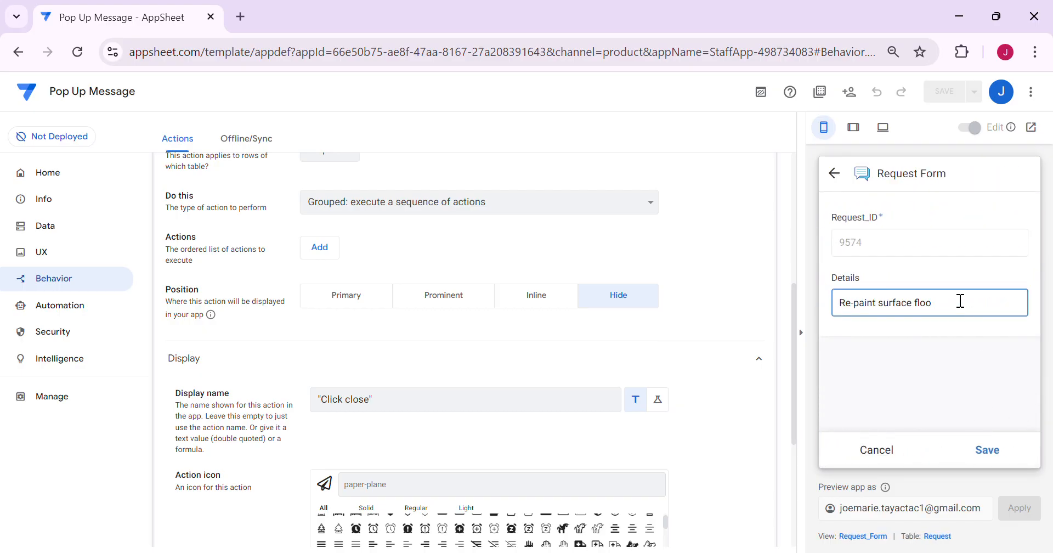
pyautogui.write('door')
pyautogui.click(993, 454)
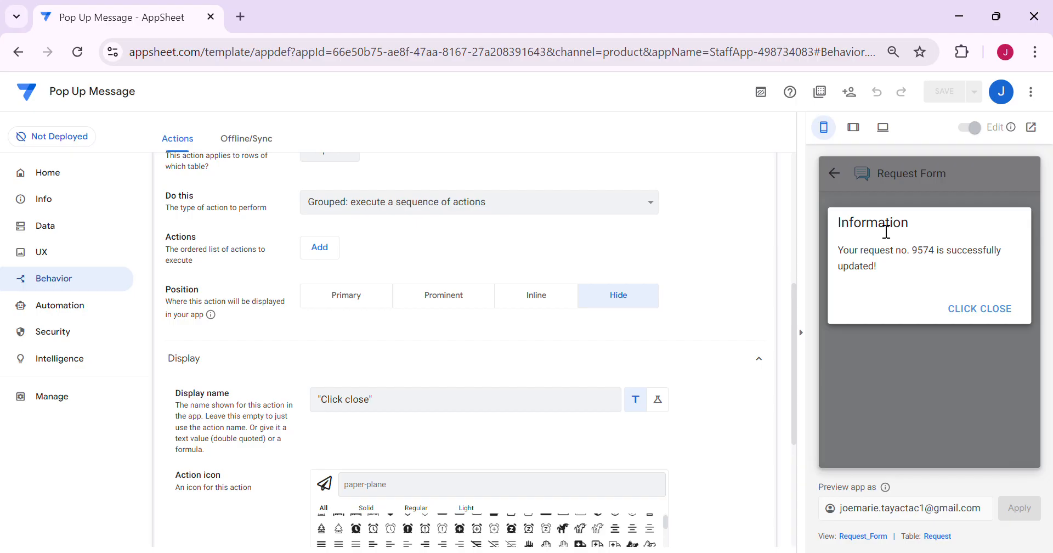
pyautogui.moveTo(909, 224); pyautogui.dragTo(837, 225)
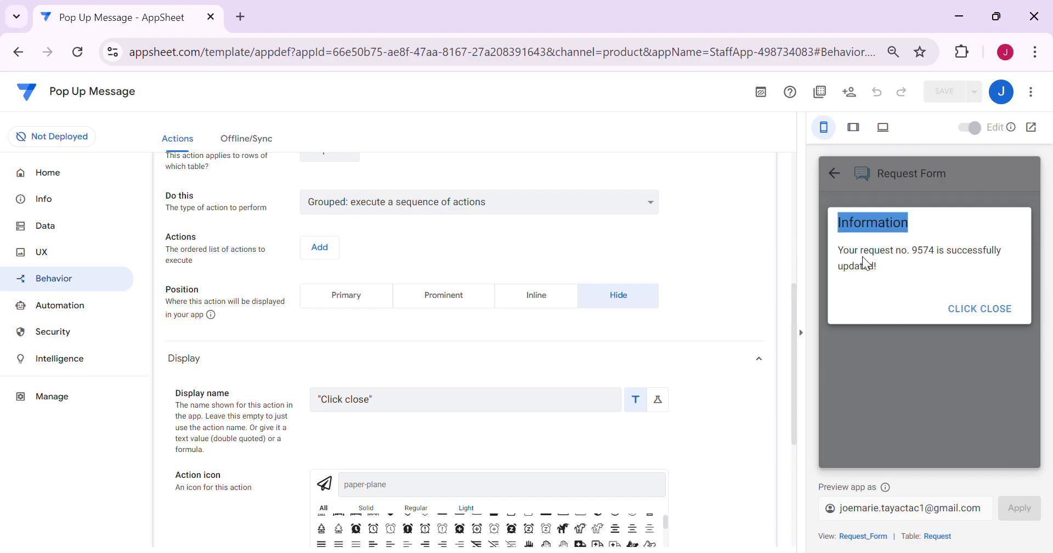
pyautogui.click(996, 308)
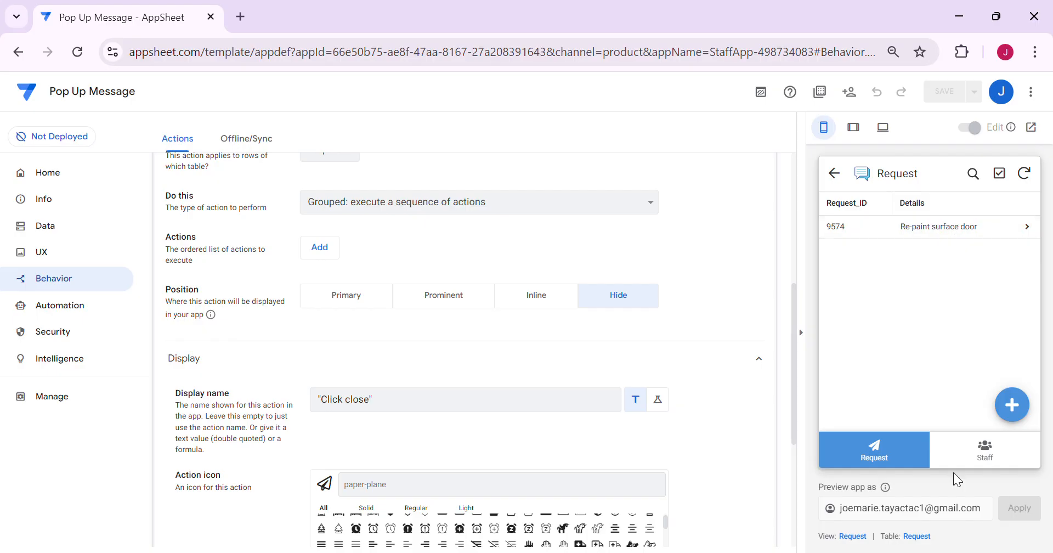
# - Add a new request with the Details "Clean the room", save it, and close the pop-up
pyautogui.click(1012, 417)
pyautogui.click(902, 306)
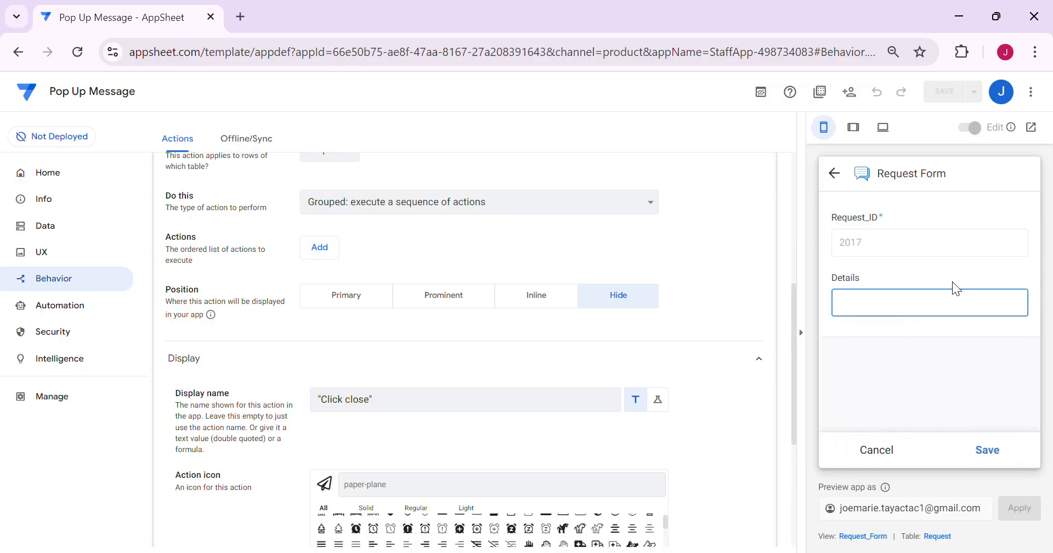
pyautogui.write('Clean the room')
pyautogui.click(990, 451)
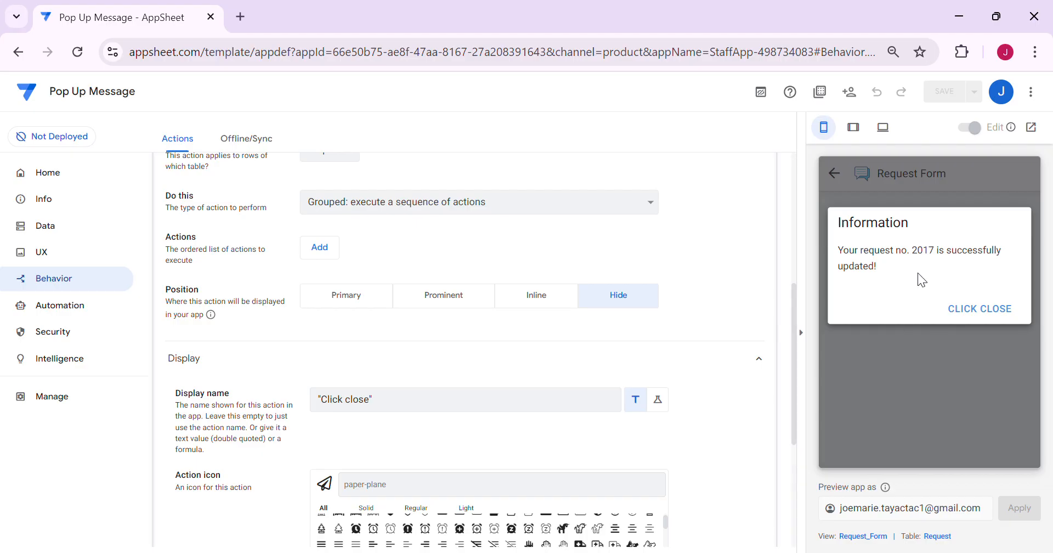
pyautogui.click(994, 308)
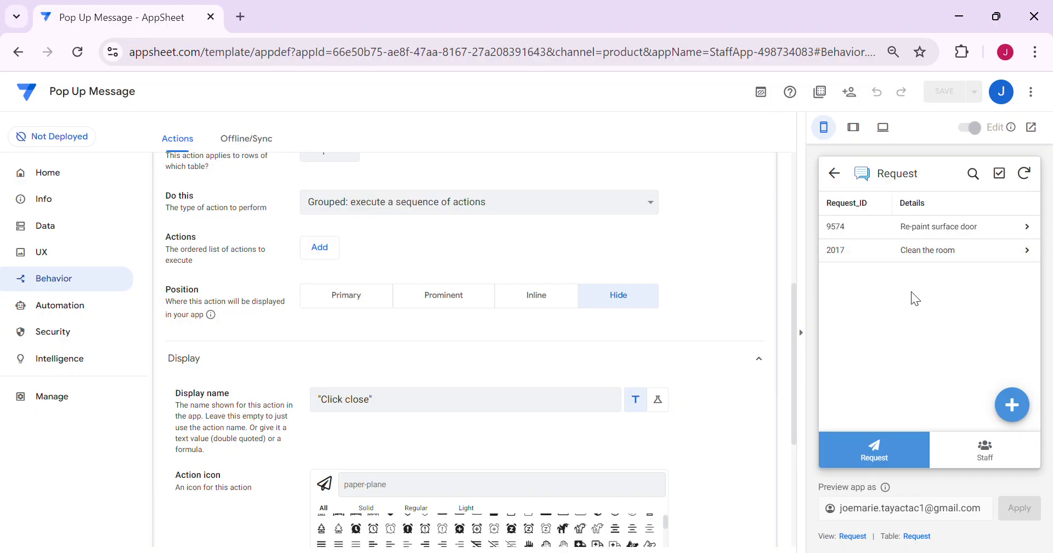
# - Create a new table slice named "New Request" with Request as its source table
pyautogui.click(49, 234)
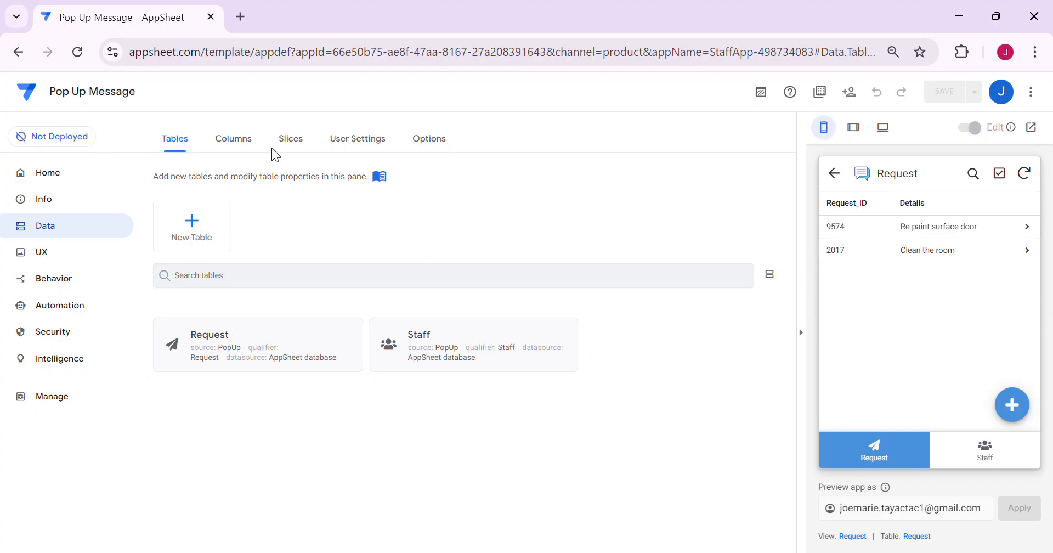
pyautogui.click(290, 141)
pyautogui.click(193, 231)
pyautogui.click(329, 407)
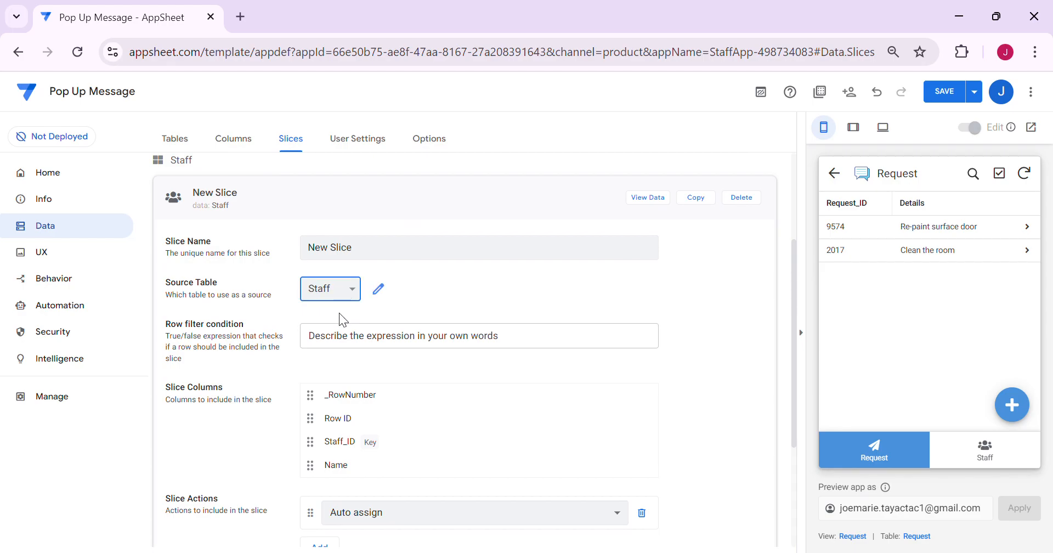
pyautogui.click(340, 314)
pyautogui.moveTo(384, 257); pyautogui.dragTo(239, 240)
pyautogui.press('BackSpace')
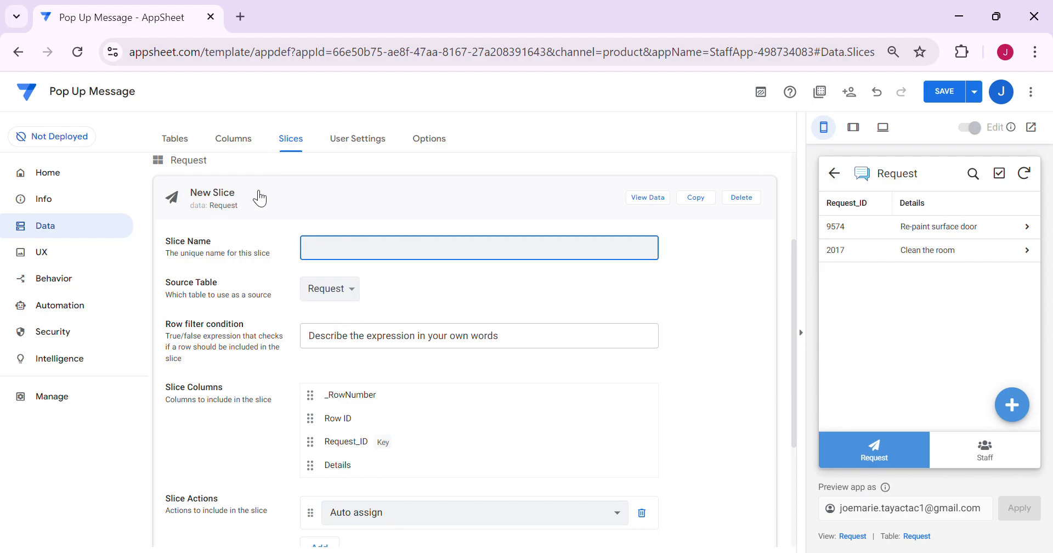
pyautogui.write('New Request')
# - Restrict the New Request slice's update mode to Adds only, turning off Updates and Deletes
pyautogui.scroll(-4, 610, 294)
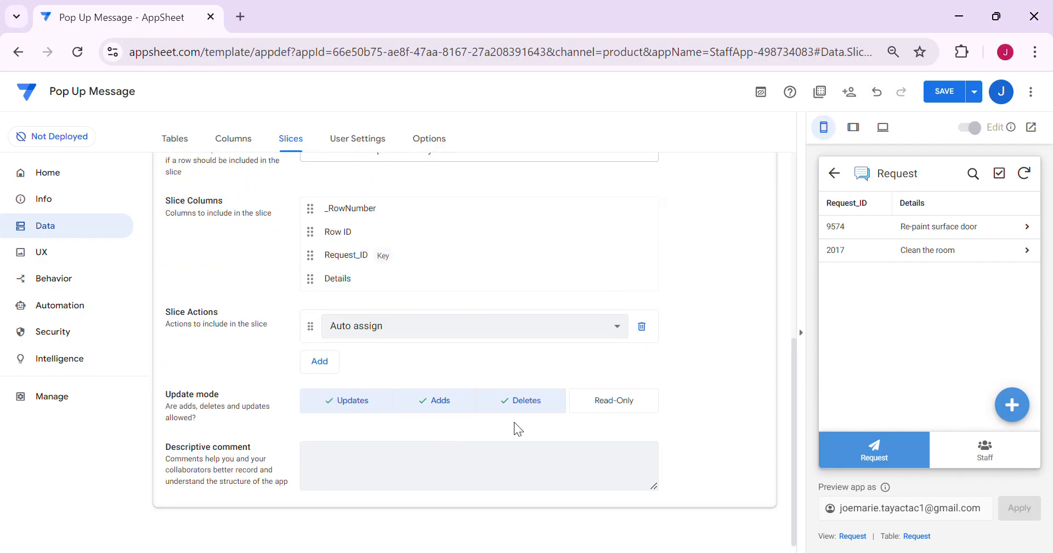
pyautogui.click(349, 415)
pyautogui.click(539, 408)
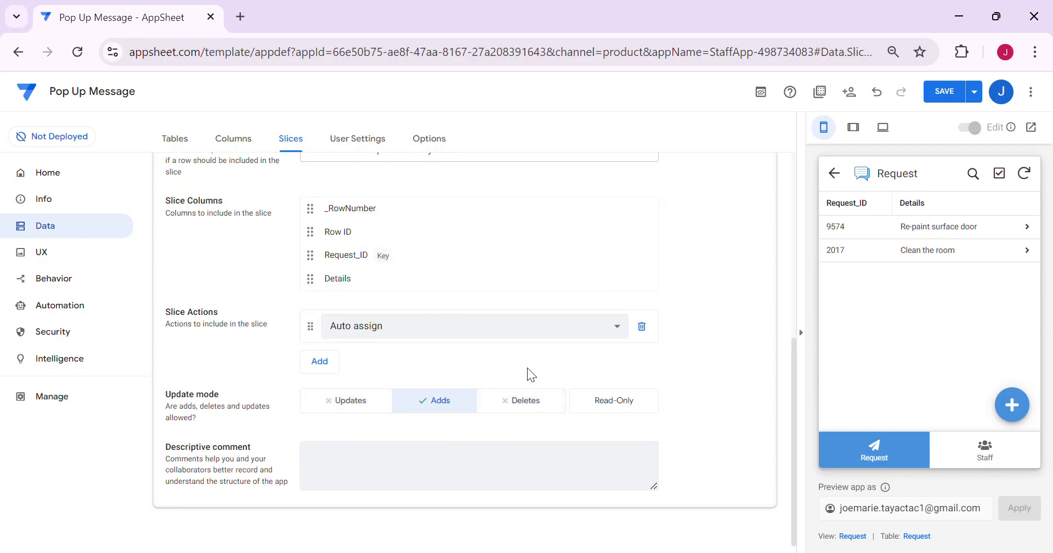
pyautogui.scroll(1, 541, 288)
pyautogui.scroll(2, 541, 287)
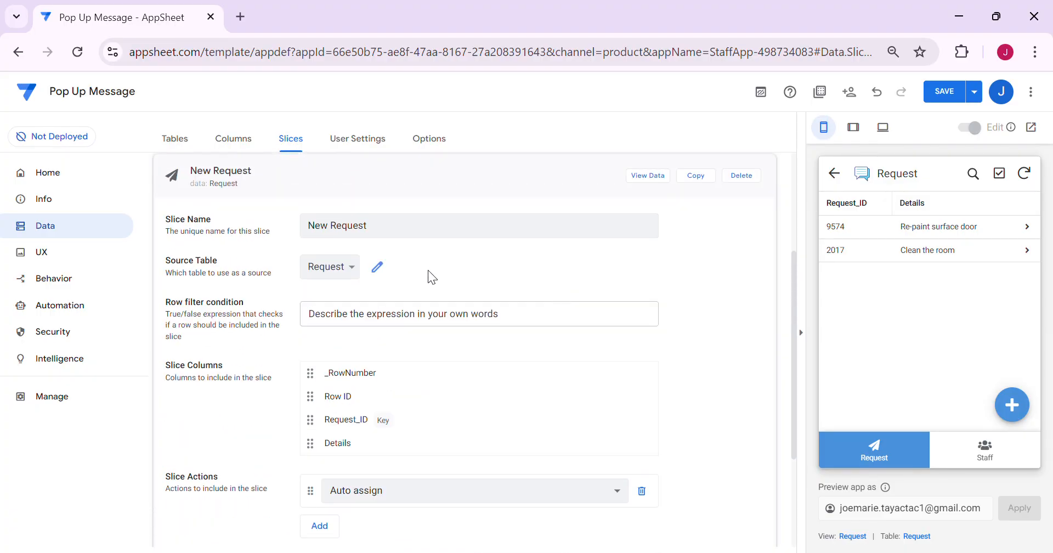
pyautogui.scroll(-3, 440, 289)
pyautogui.scroll(4, 441, 289)
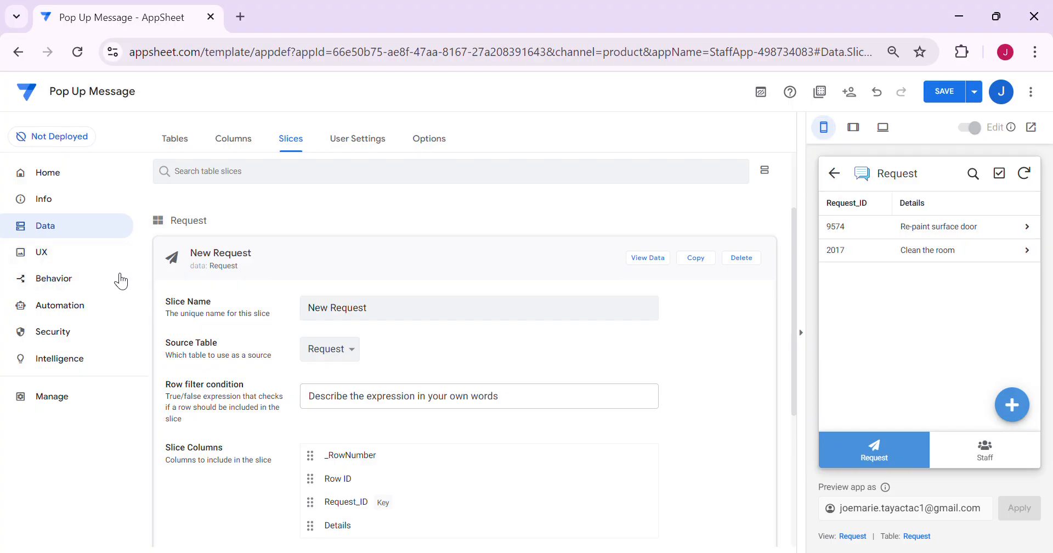
# - Create a new app view and name it "New Request"
pyautogui.click(77, 256)
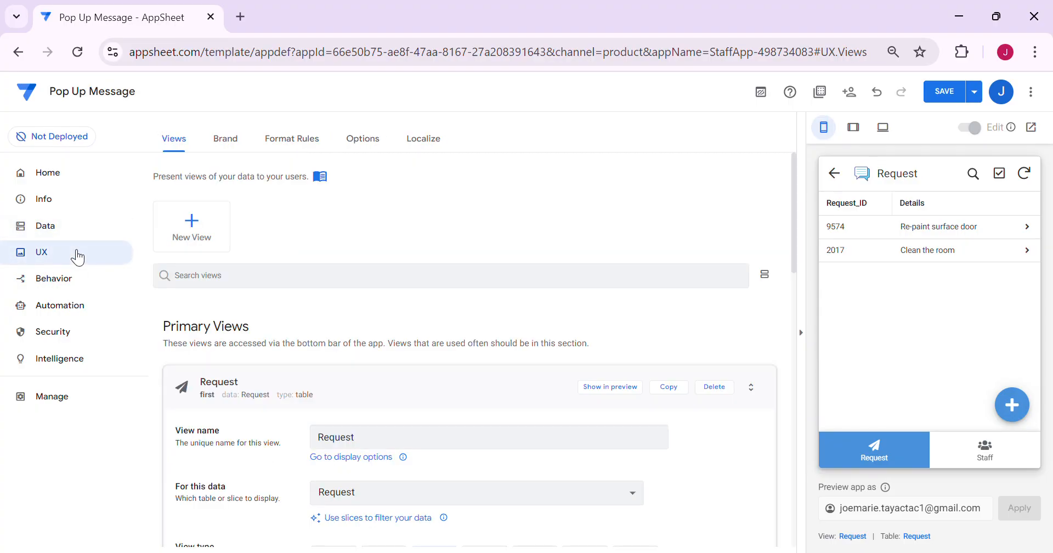
pyautogui.click(181, 233)
pyautogui.click(351, 413)
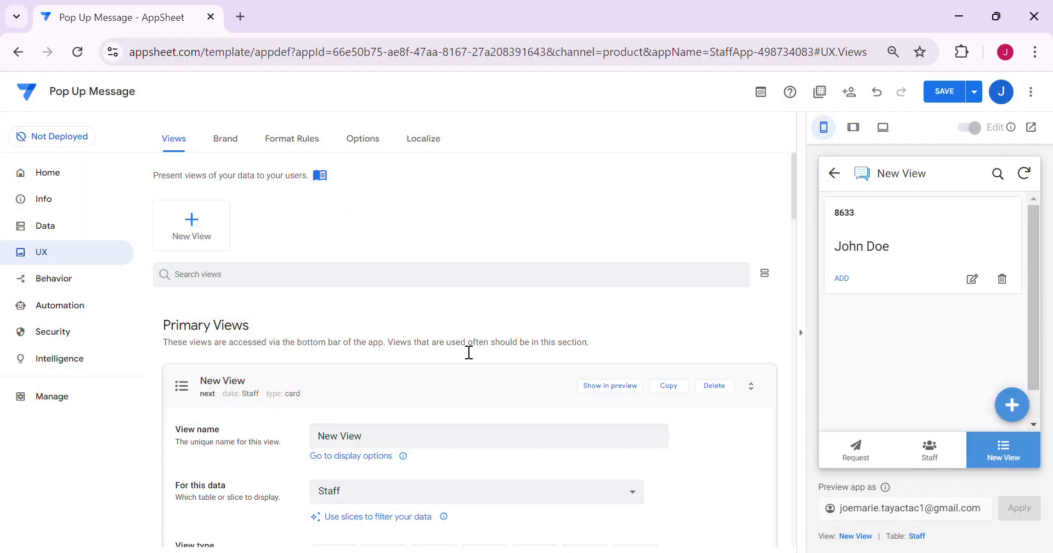
pyautogui.scroll(-1, 460, 352)
pyautogui.moveTo(426, 361); pyautogui.dragTo(50, 349)
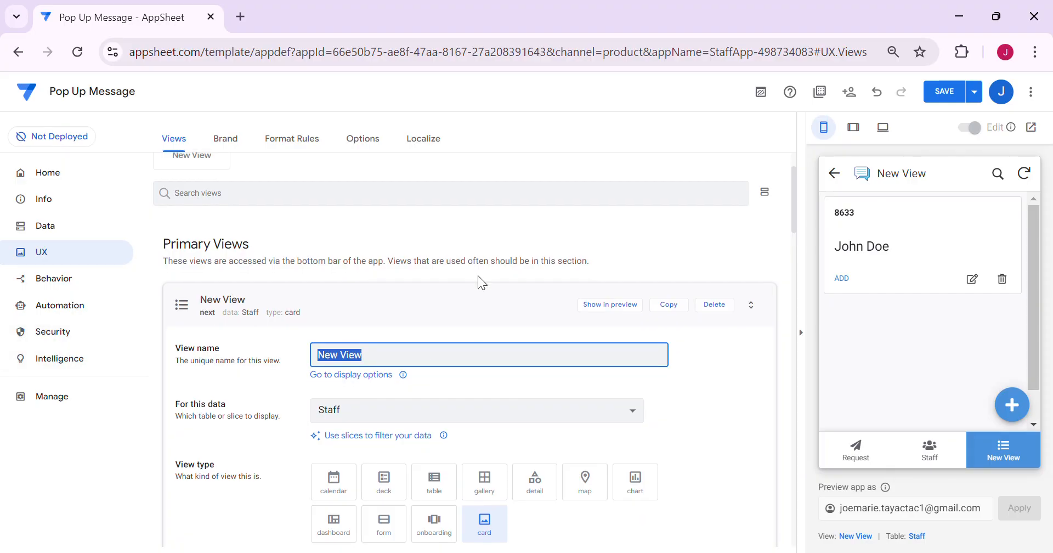
pyautogui.press('BackSpace')
pyautogui.write('New ')
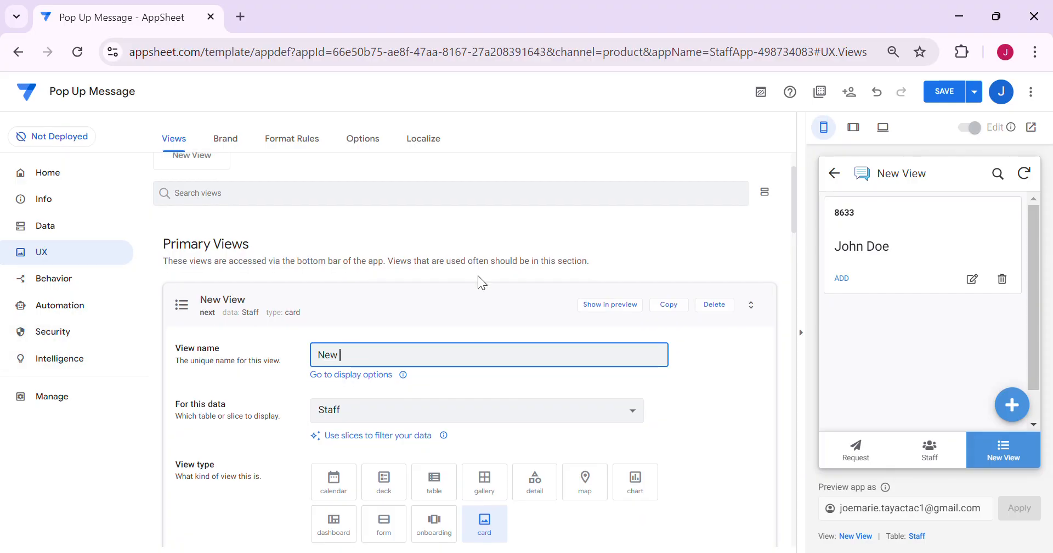
pyautogui.write('Request')
pyautogui.press('Tab')
# - Set the New Request view to display the New Request slice as a form, and save the app
pyautogui.scroll(-2, 482, 279)
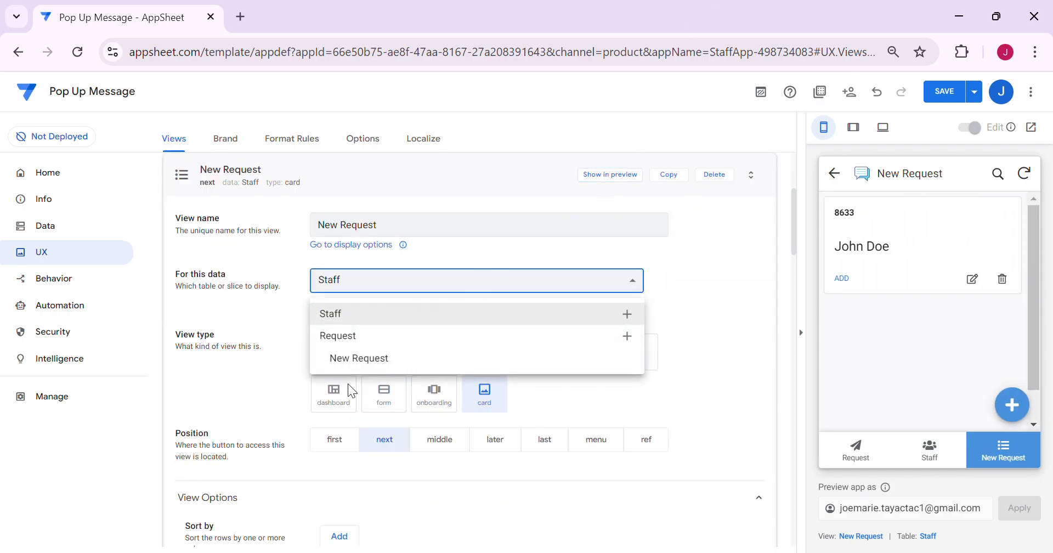
pyautogui.click(366, 361)
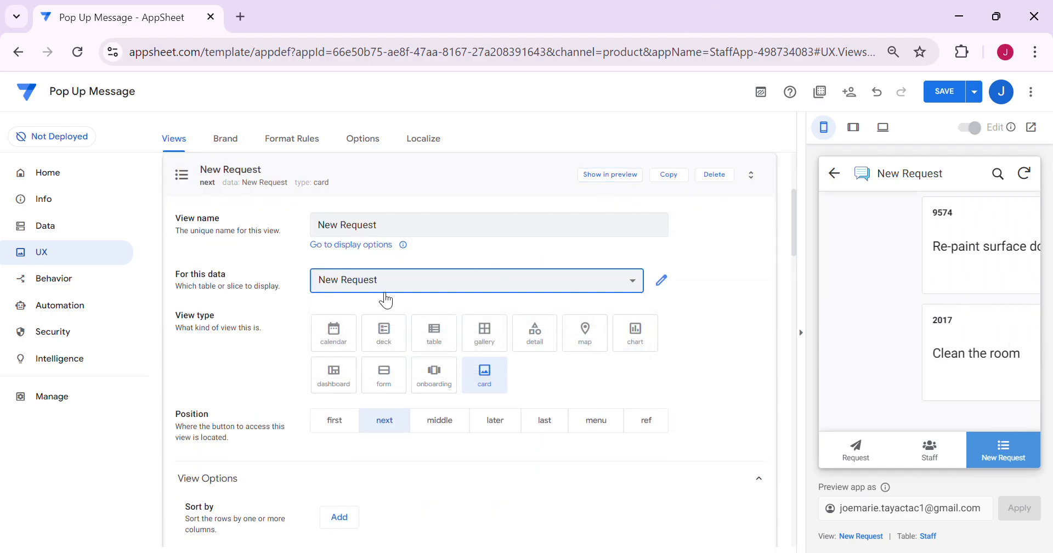
pyautogui.scroll(-2, 383, 296)
pyautogui.click(383, 293)
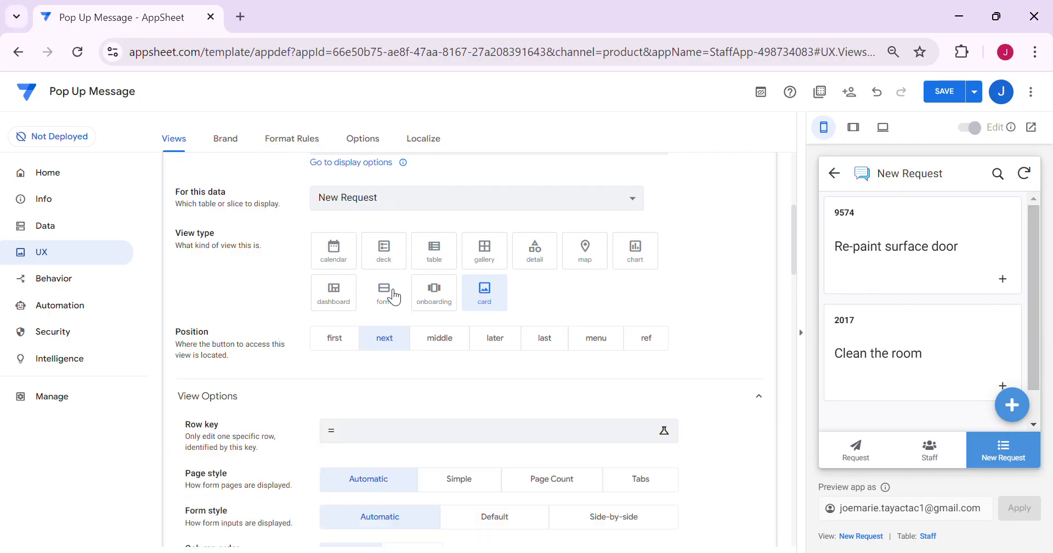
pyautogui.scroll(-1, 625, 316)
pyautogui.scroll(-2, 625, 313)
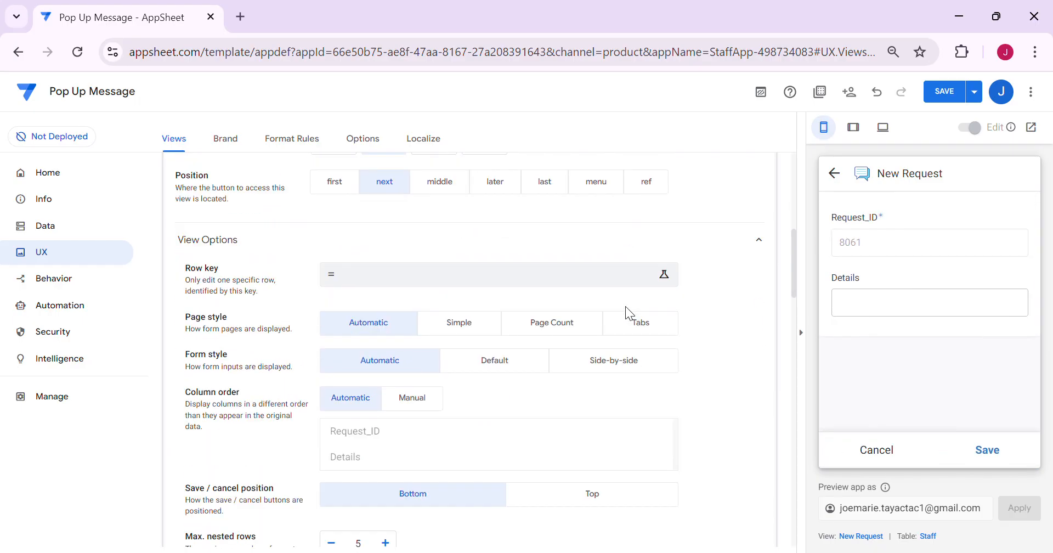
pyautogui.scroll(3, 631, 324)
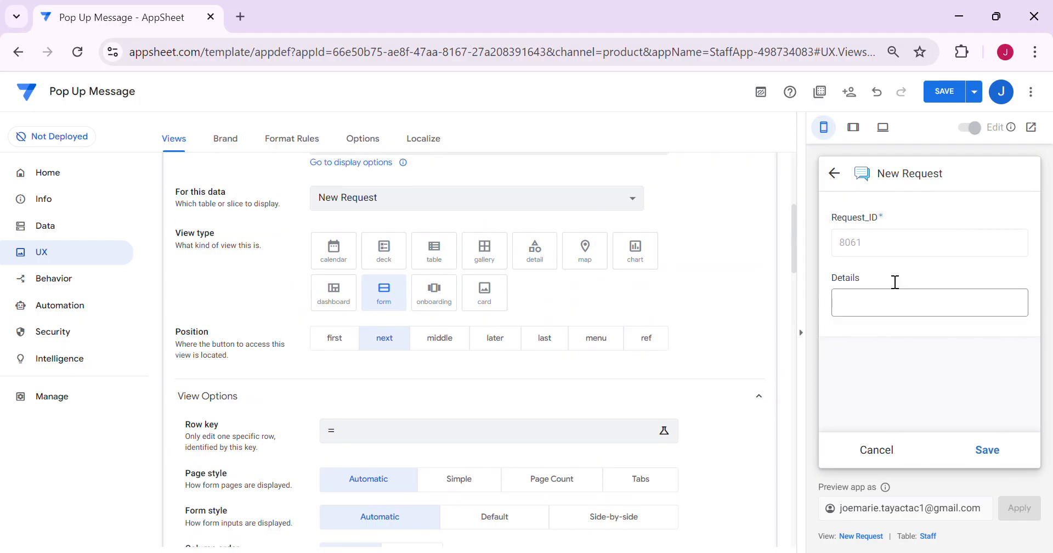
pyautogui.click(953, 99)
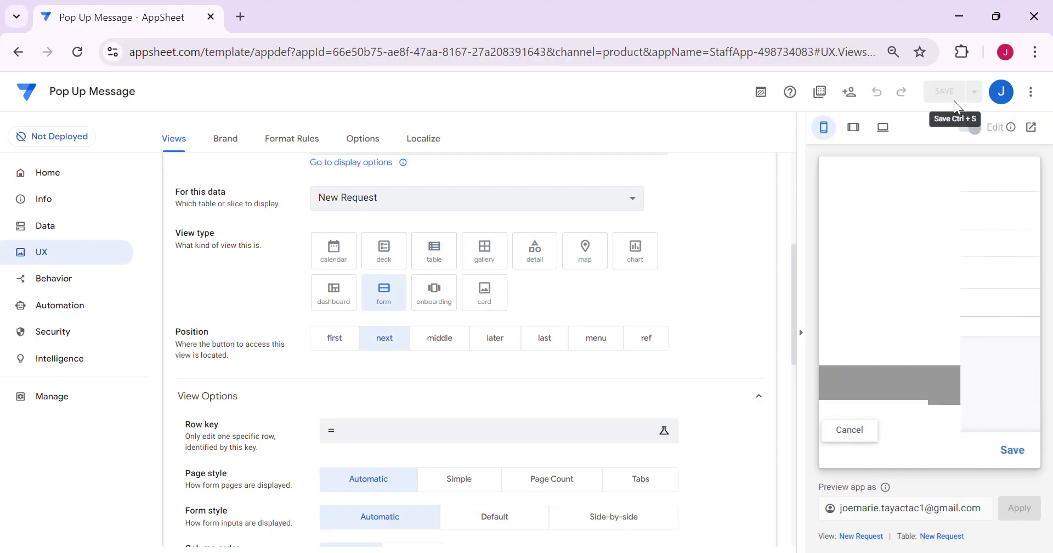
# - Cancel the preview's form and check the Request list and New Request form through the preview's navigation
pyautogui.click(884, 449)
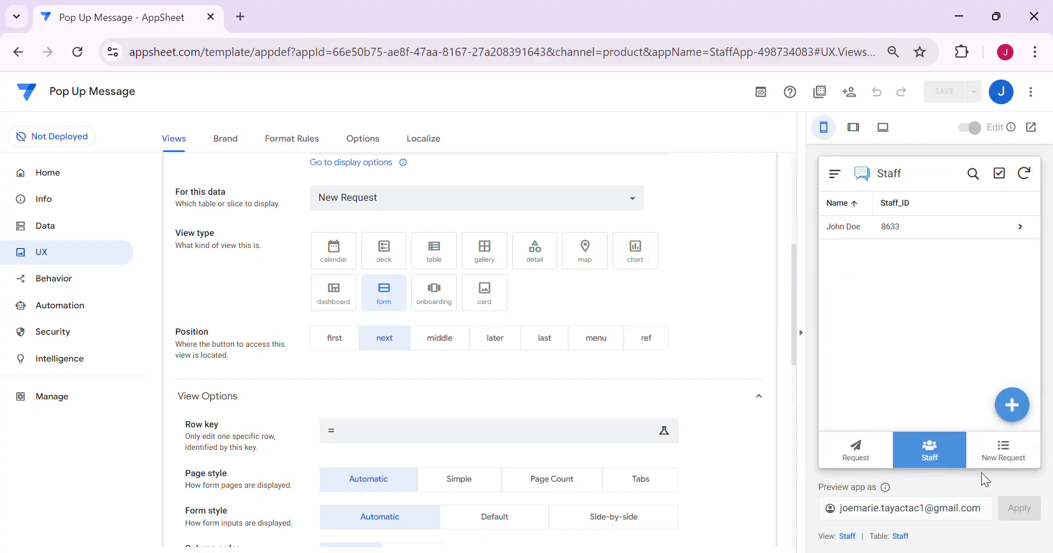
pyautogui.click(1006, 458)
pyautogui.click(884, 448)
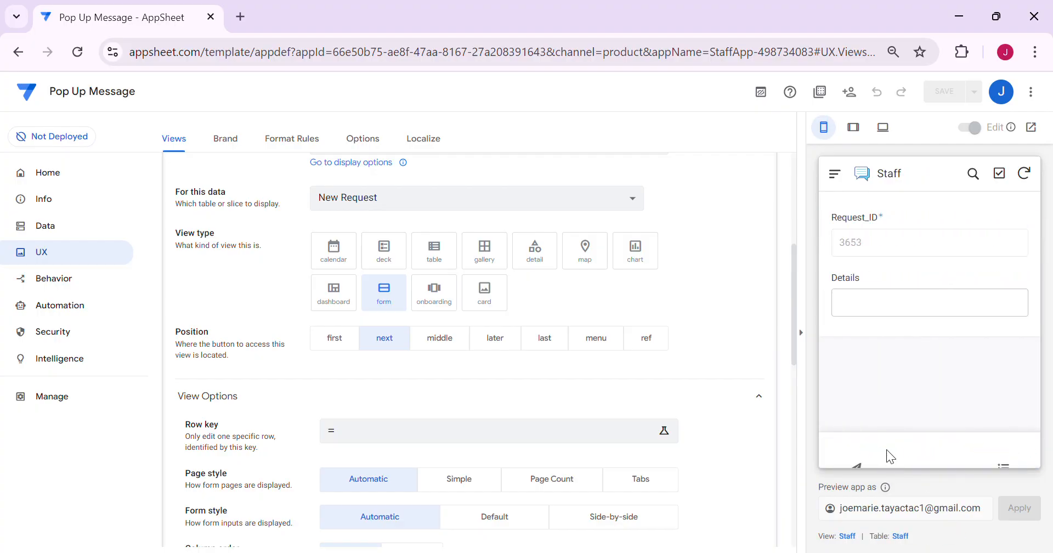
pyautogui.click(865, 464)
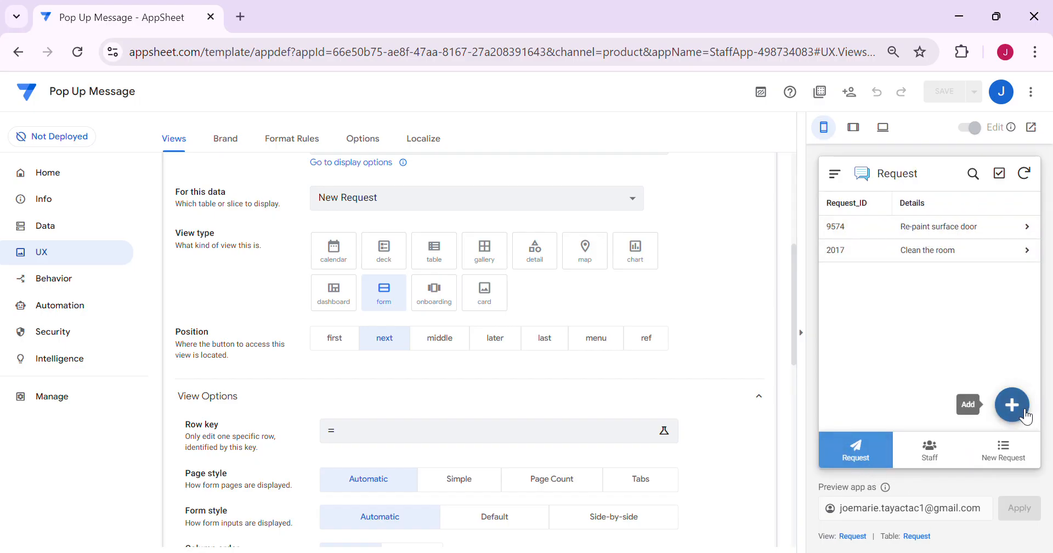
pyautogui.click(1014, 452)
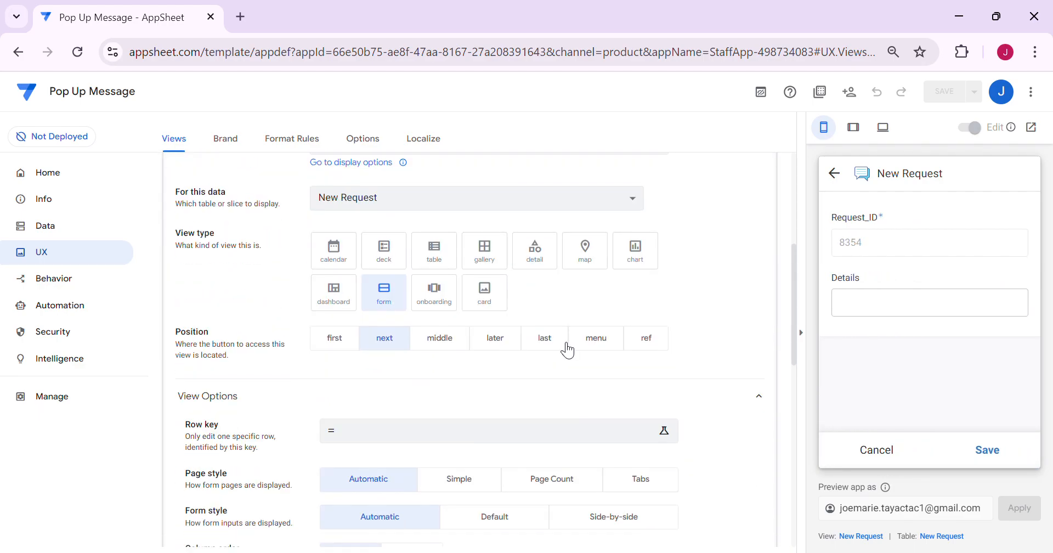
# - Set the New Request view's position to ref and copy its app link expression LINKTOVIEW("New Request")
pyautogui.scroll(3, 570, 330)
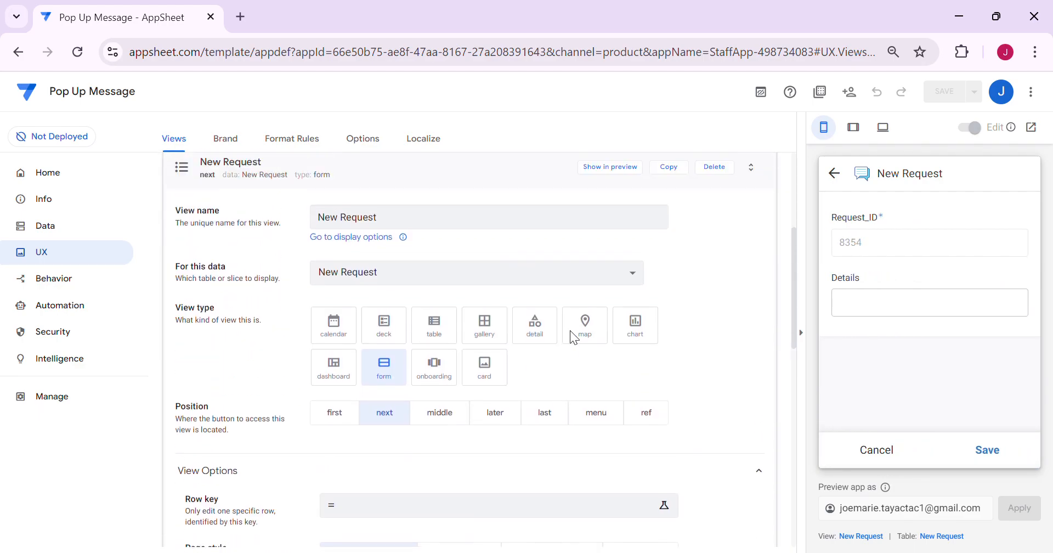
pyautogui.click(660, 508)
pyautogui.scroll(-2, 661, 508)
pyautogui.scroll(-10, 664, 421)
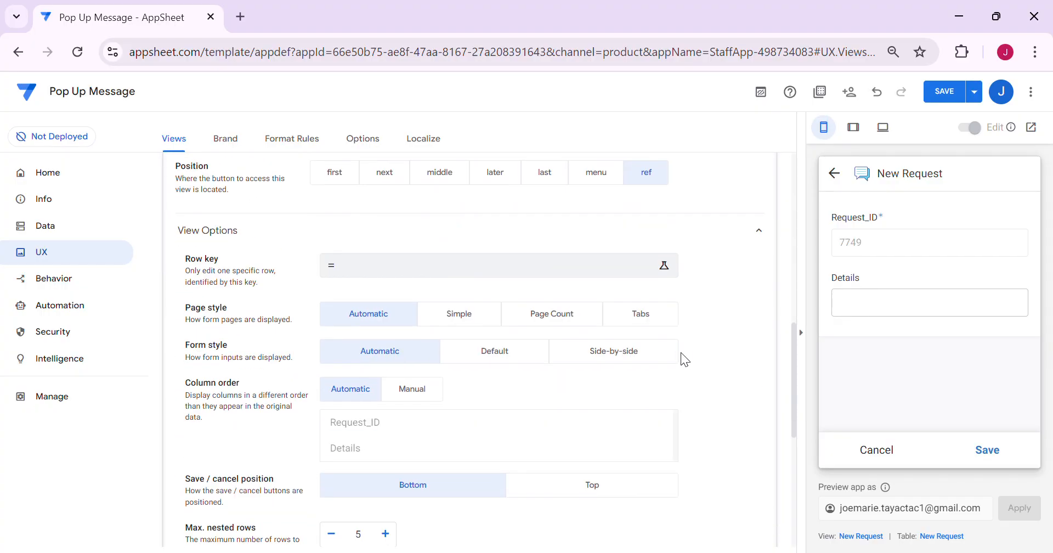
pyautogui.click(322, 422)
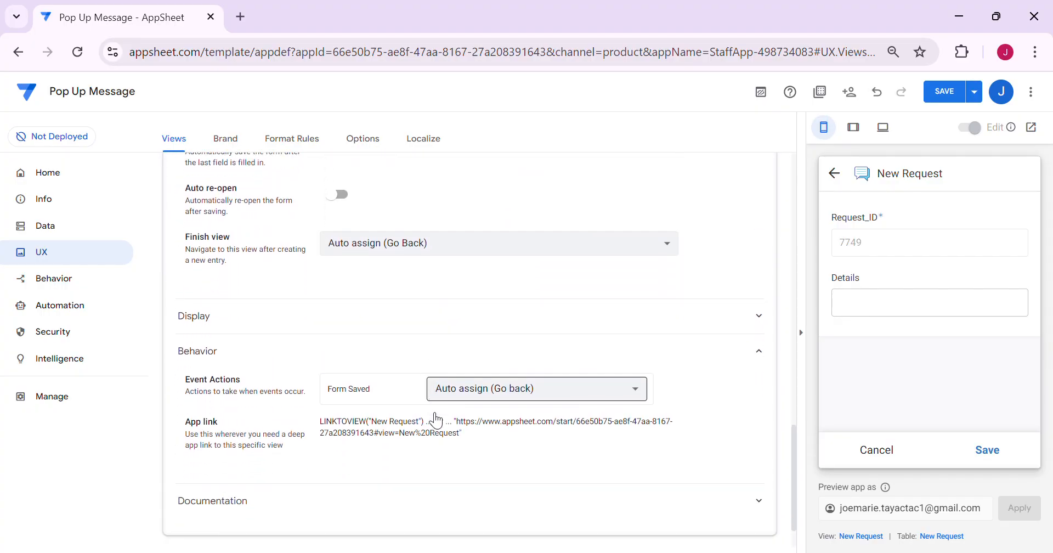
pyautogui.moveTo(322, 411); pyautogui.dragTo(426, 419)
pyautogui.hotkey('ctrl', 'c')
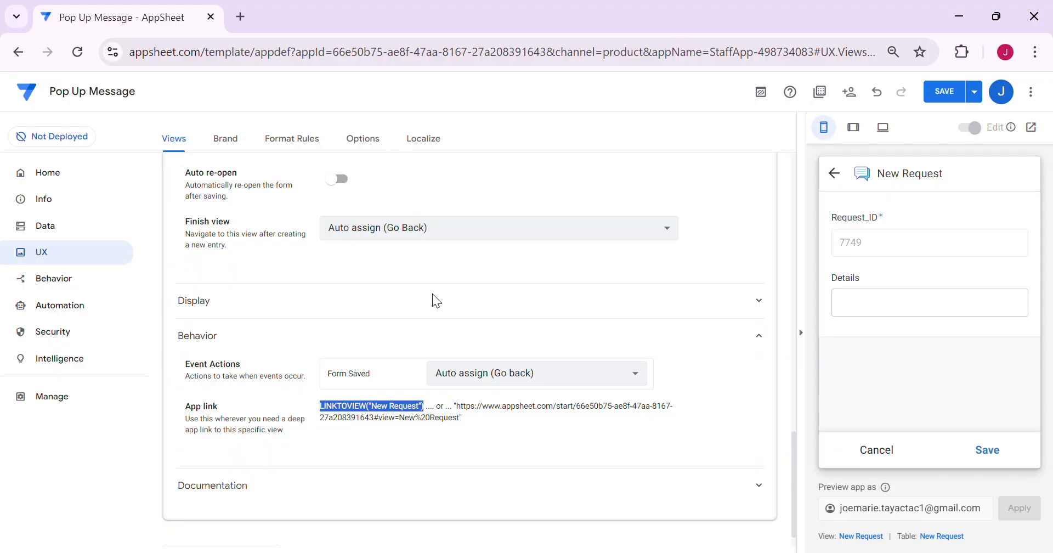
# - Create a new action named "New Request" for records of the Request table
pyautogui.click(66, 278)
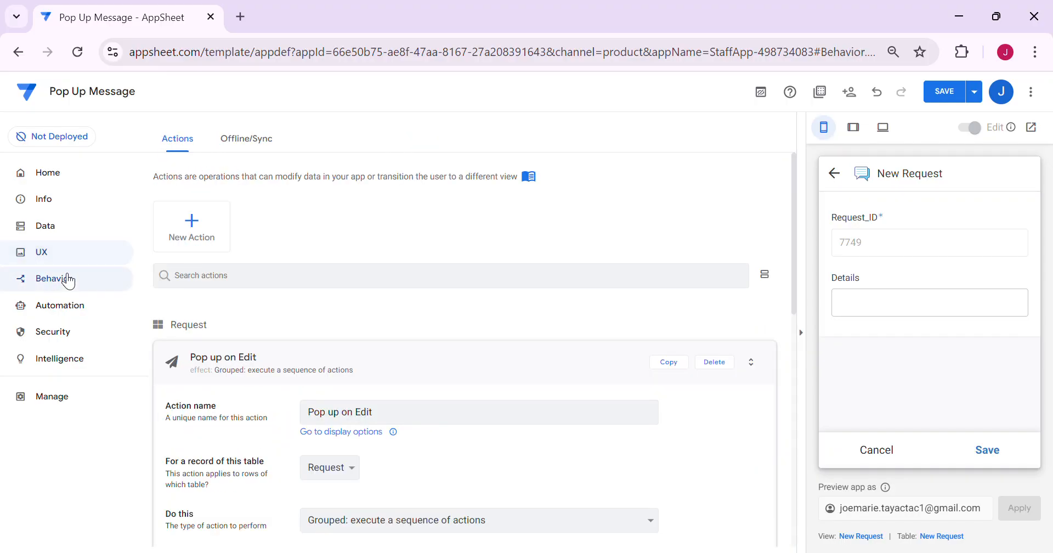
pyautogui.click(191, 225)
pyautogui.click(314, 419)
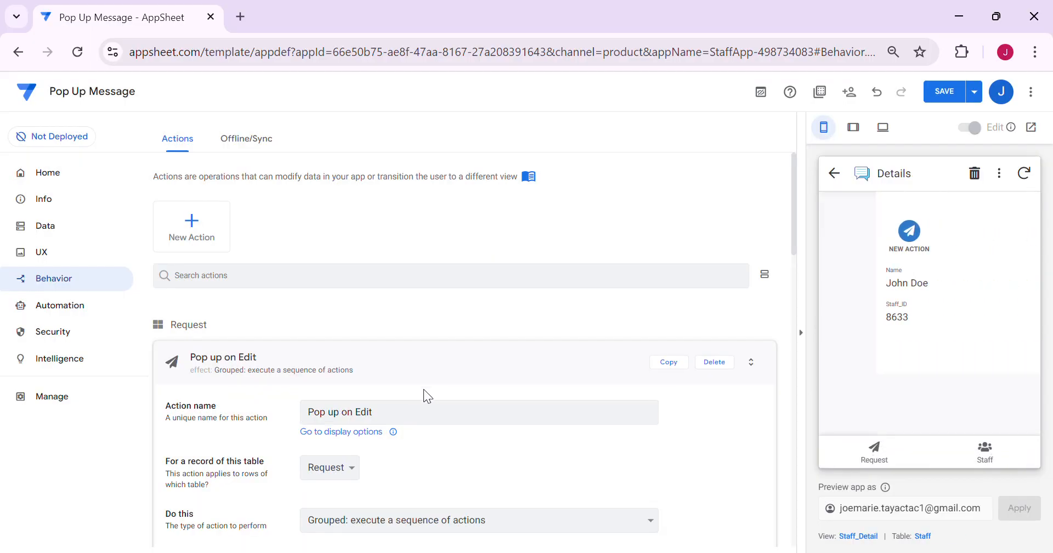
pyautogui.write('New Request')
pyautogui.press('Return')
pyautogui.scroll(-2, 384, 383)
pyautogui.click(351, 404)
pyautogui.click(357, 434)
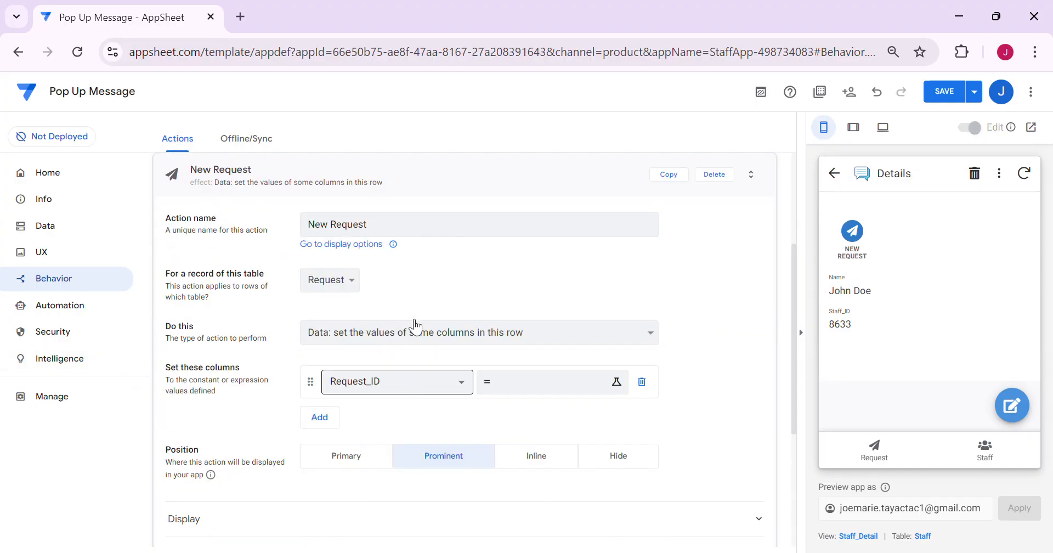
# - Make the New Request action go to another view within this app, with the target LINKTOVIEW("New Request")
pyautogui.click(371, 338)
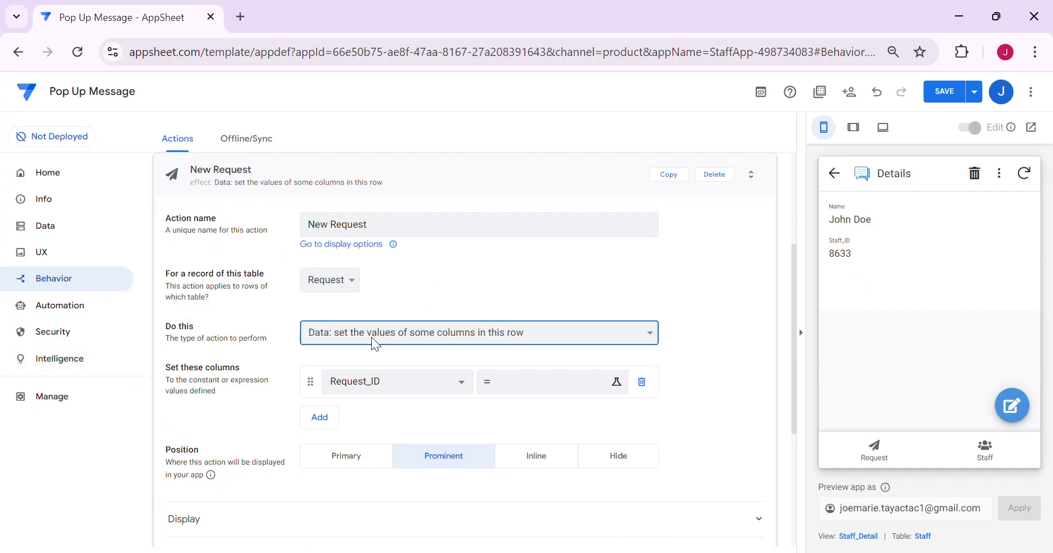
pyautogui.click(435, 74)
pyautogui.click(420, 372)
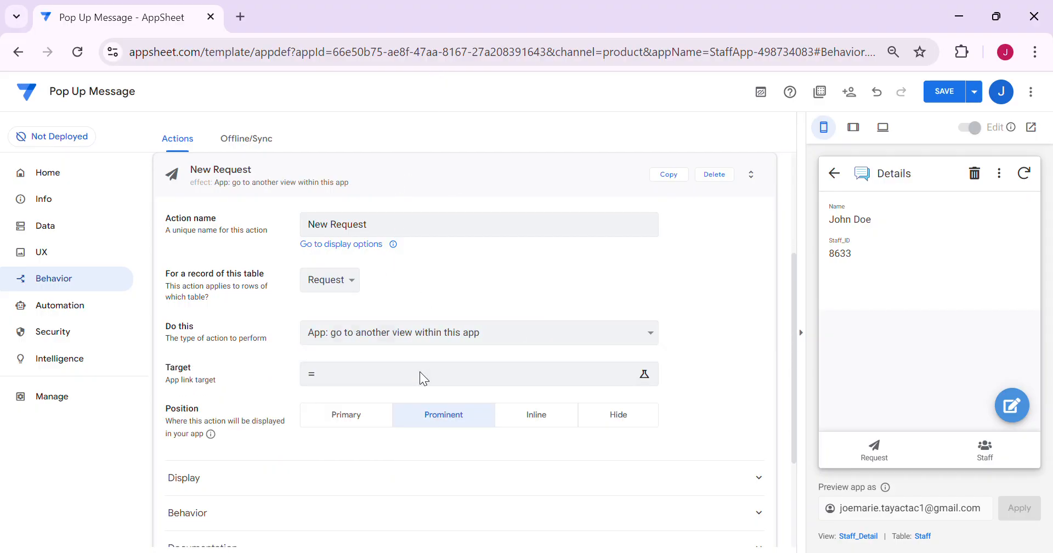
pyautogui.hotkey('ctrl', 'v')
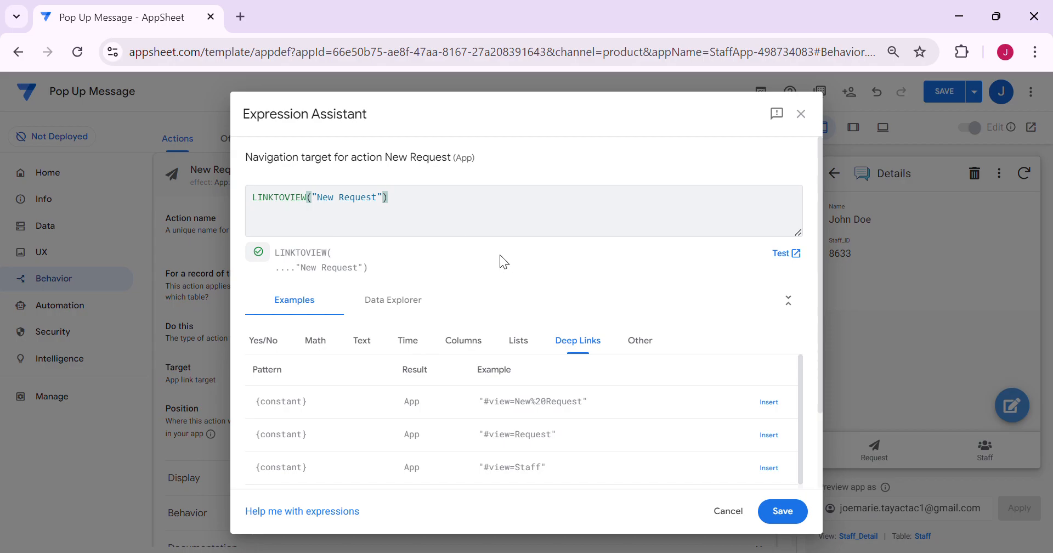
pyautogui.click(783, 511)
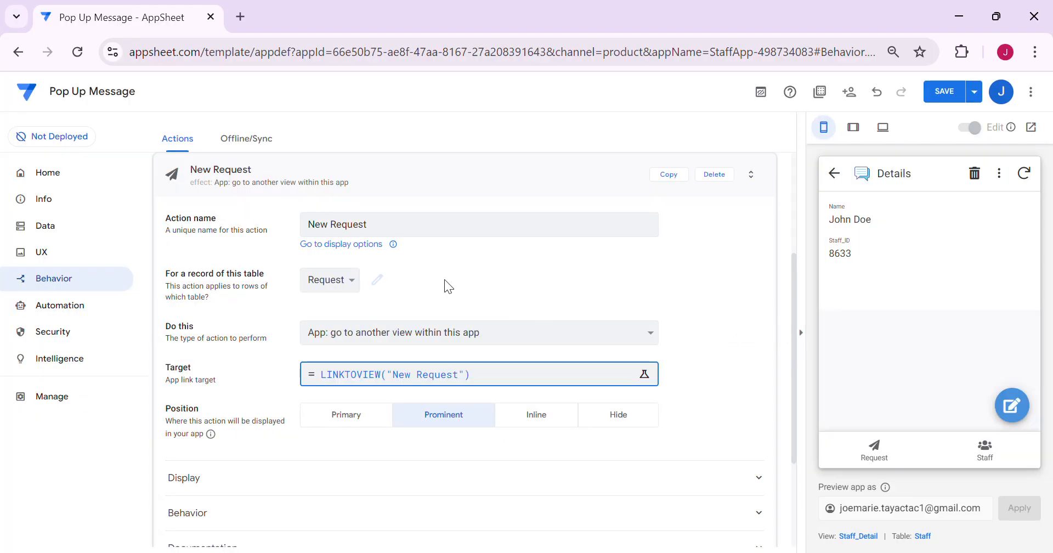
# - Search the action icons for "plus" and assign the folder with a plus sign to the New Request action
pyautogui.click(320, 481)
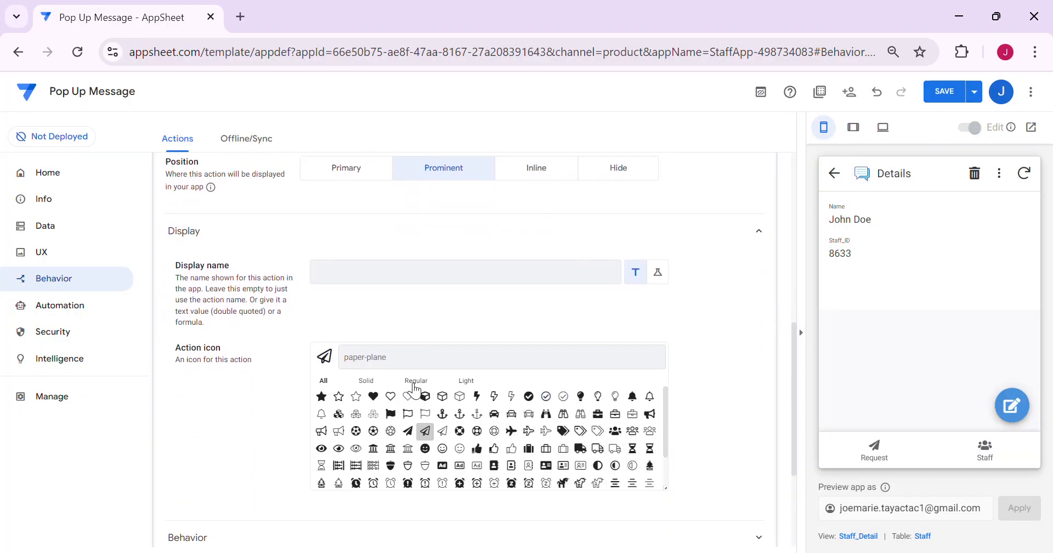
pyautogui.click(436, 369)
pyautogui.write('plus')
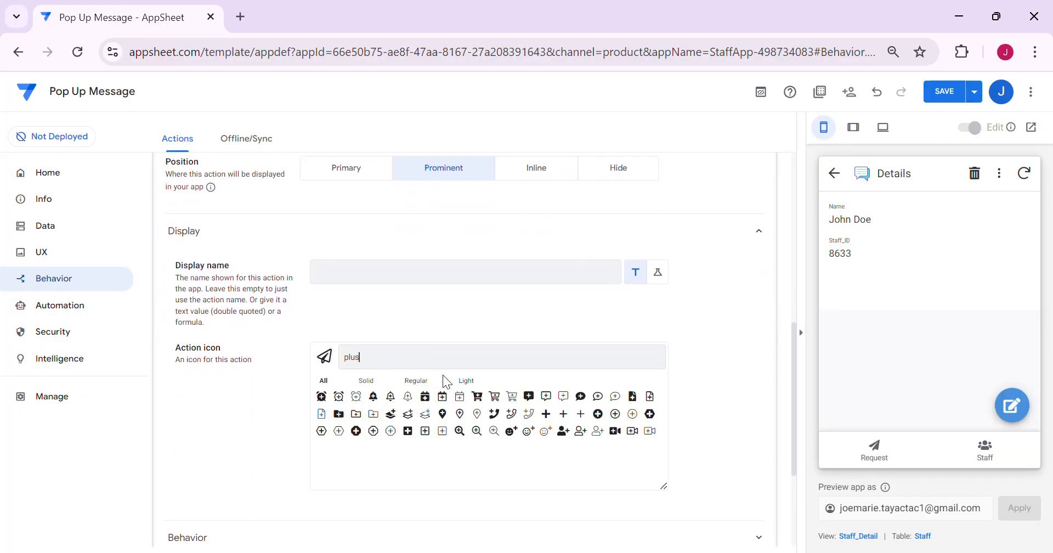
pyautogui.click(339, 413)
pyautogui.scroll(3, 366, 349)
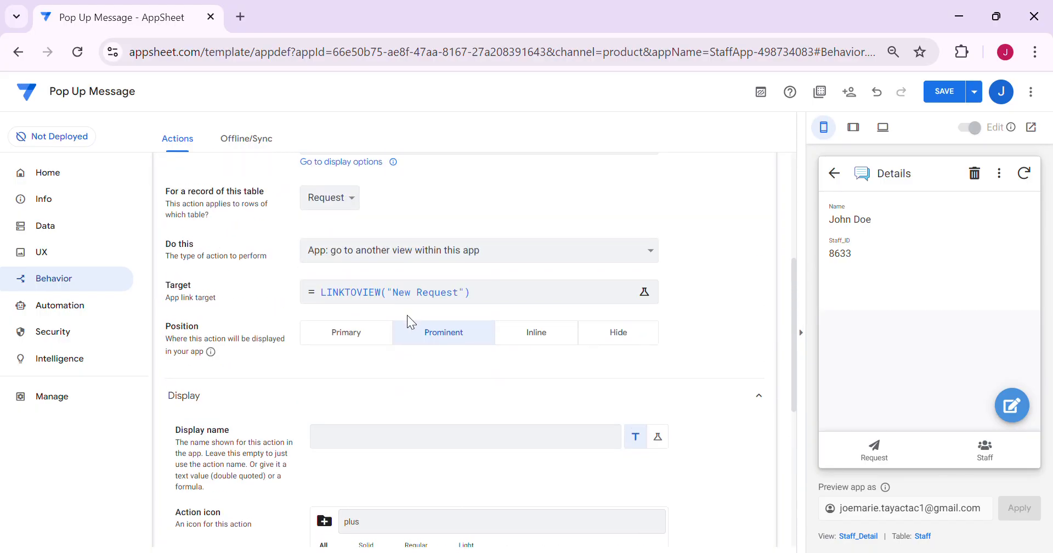
# - Set the New Request action's position to Primary, save the app and show the Request view in the preview
pyautogui.click(357, 339)
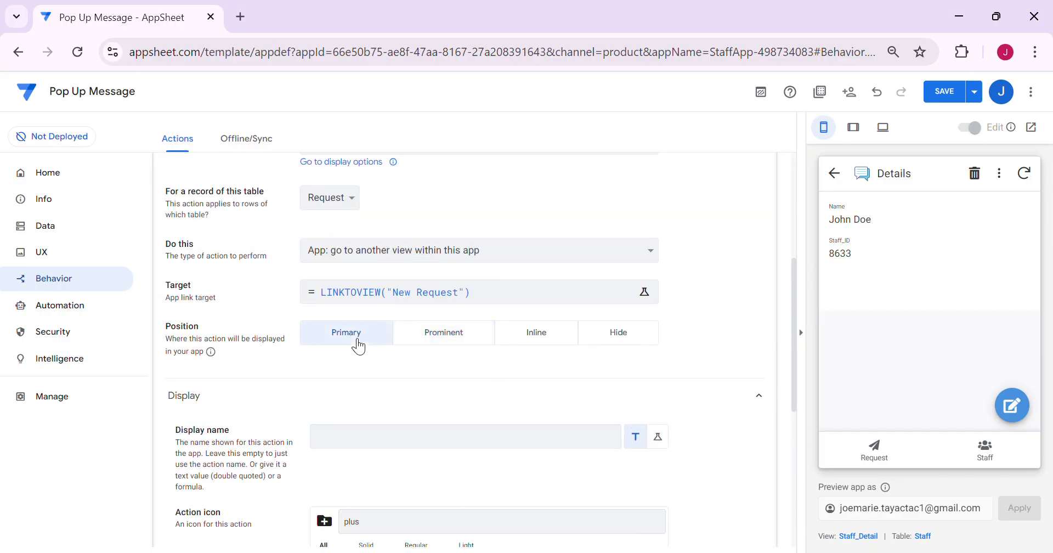
pyautogui.click(943, 94)
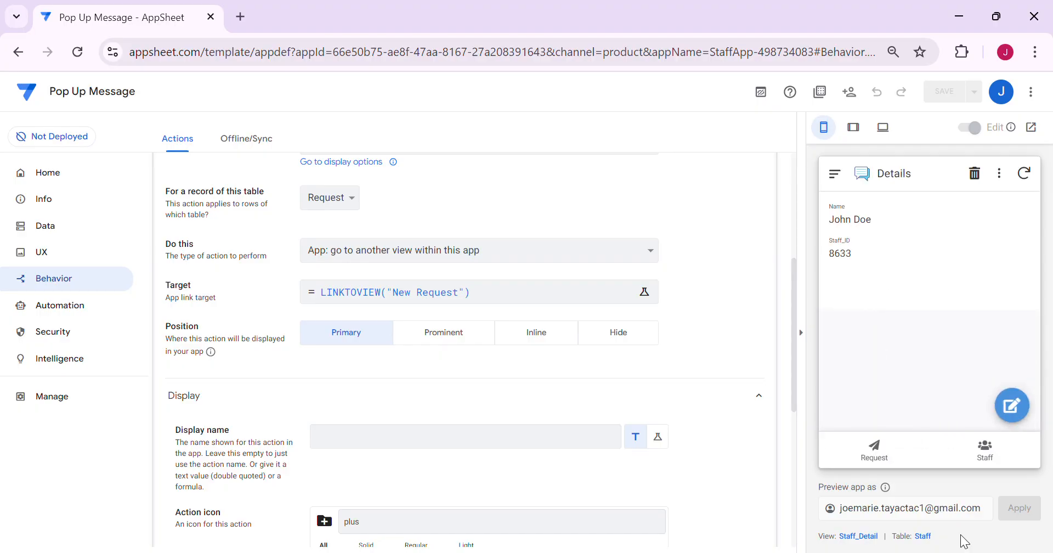
pyautogui.click(891, 466)
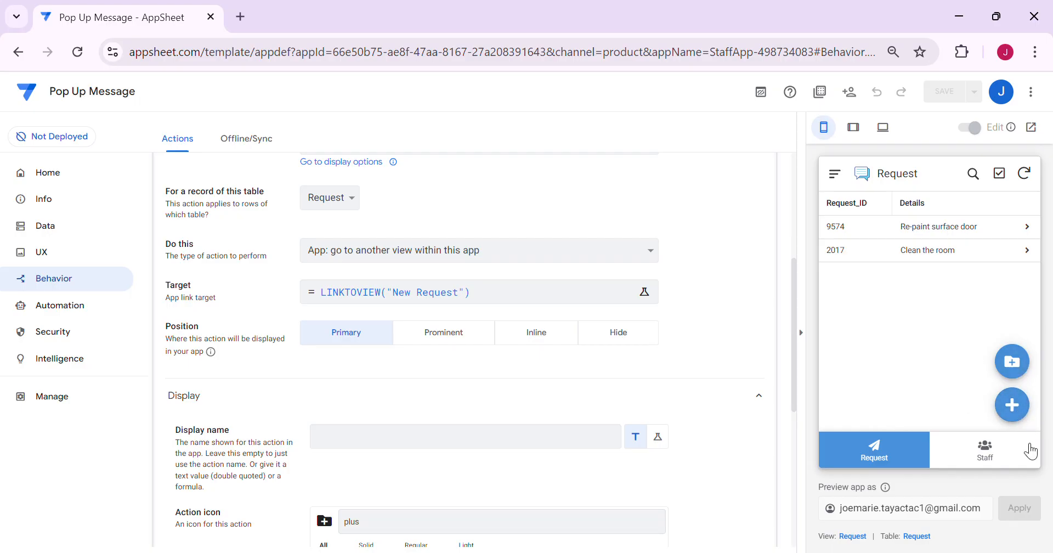
# - Show all actions and set the position of the Request table's system-generated Add action to Hide
pyautogui.scroll(2, 354, 324)
pyautogui.scroll(3, 355, 329)
pyautogui.click(354, 351)
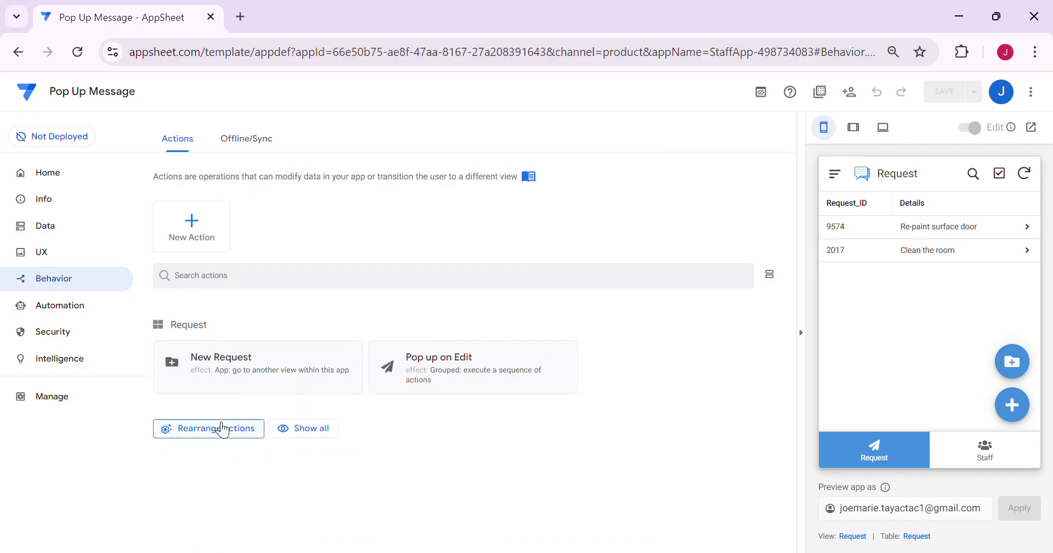
pyautogui.click(282, 438)
pyautogui.scroll(-2, 318, 340)
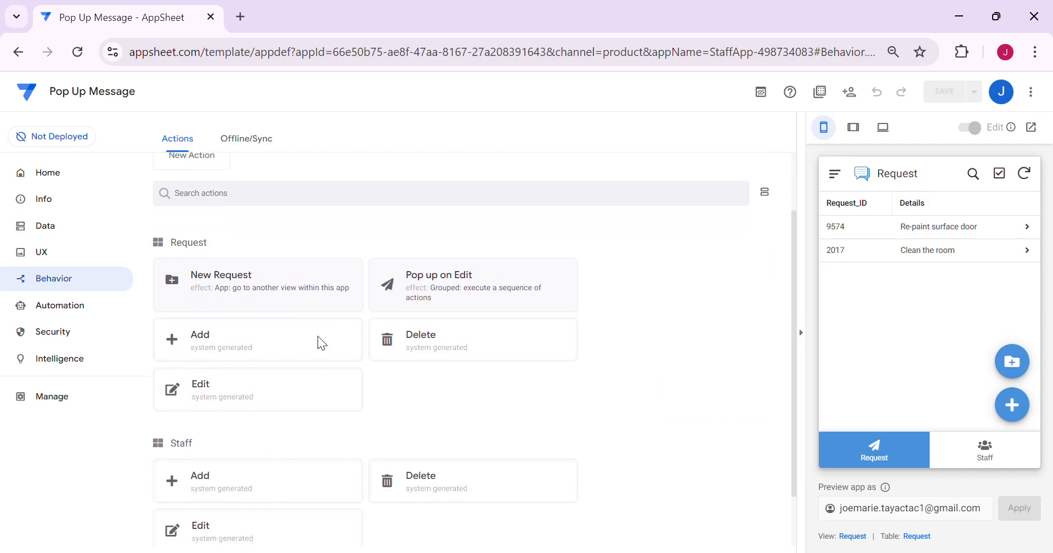
pyautogui.click(233, 335)
pyautogui.click(622, 377)
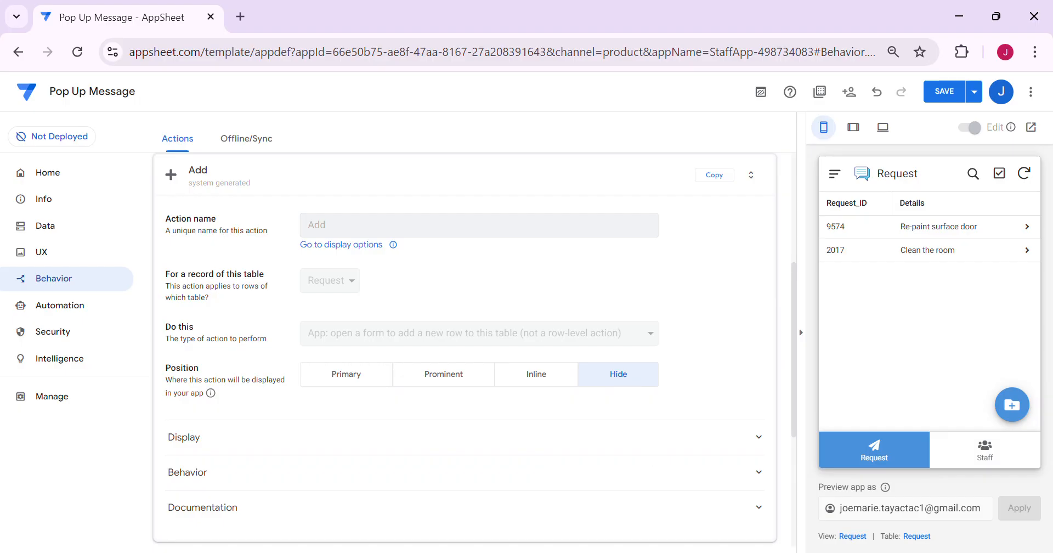
# - Test the New Request action in the preview, cancel its form and save the app
pyautogui.click(1025, 413)
pyautogui.click(1027, 415)
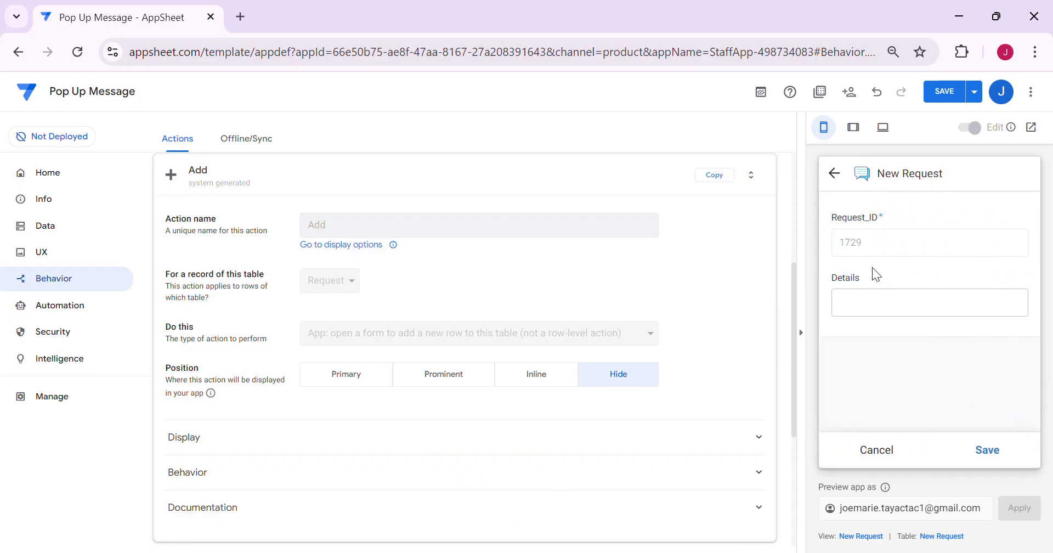
pyautogui.click(877, 450)
pyautogui.click(944, 91)
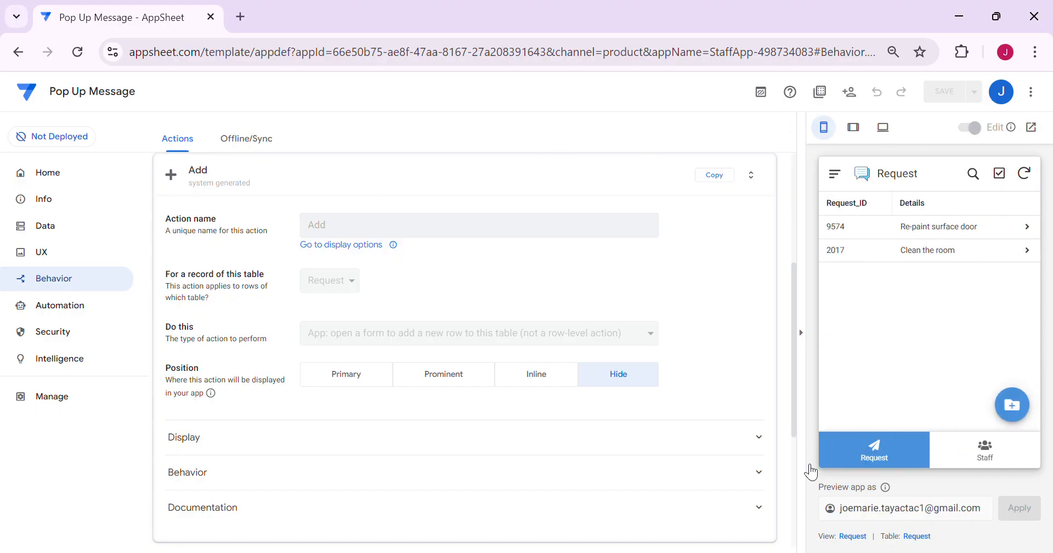
# - Add a request with the details "Clean the kitchen" through the New Request form in the preview and save it
pyautogui.click(1011, 405)
pyautogui.click(886, 303)
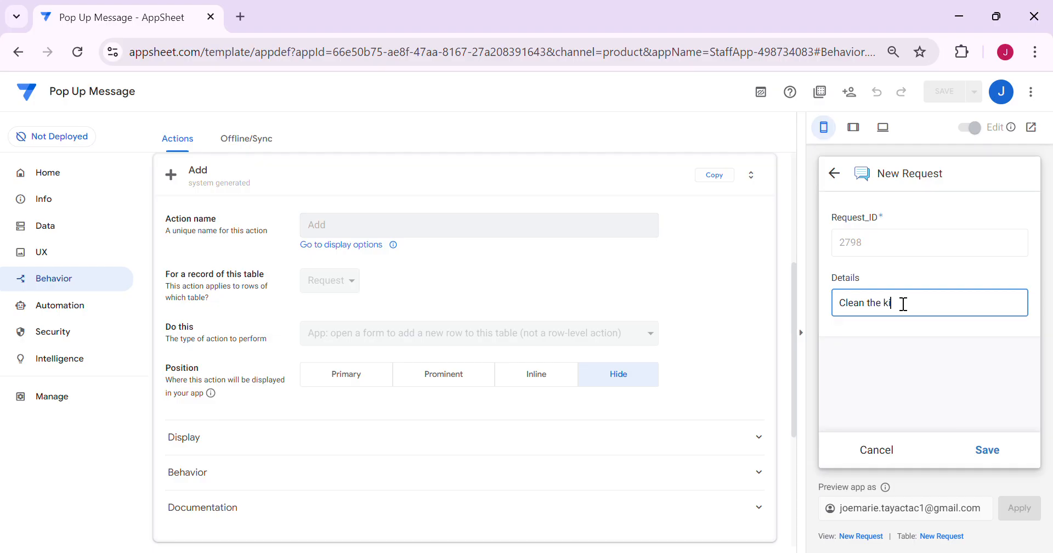
pyautogui.click(988, 452)
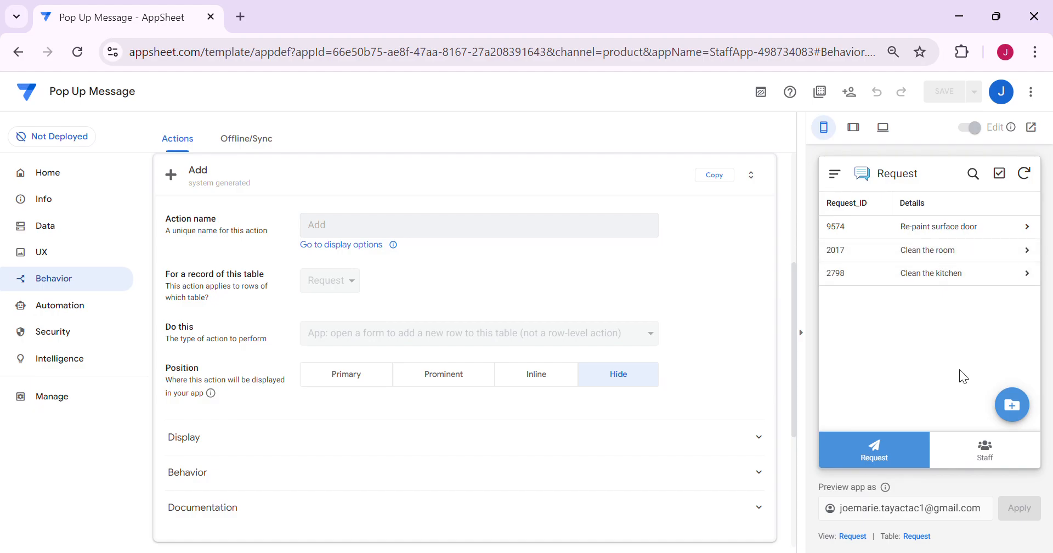
# - Edit request 9574 in the preview to read "Re-paint surface door..", save it and close the pop-up
pyautogui.click(959, 227)
pyautogui.click(1028, 407)
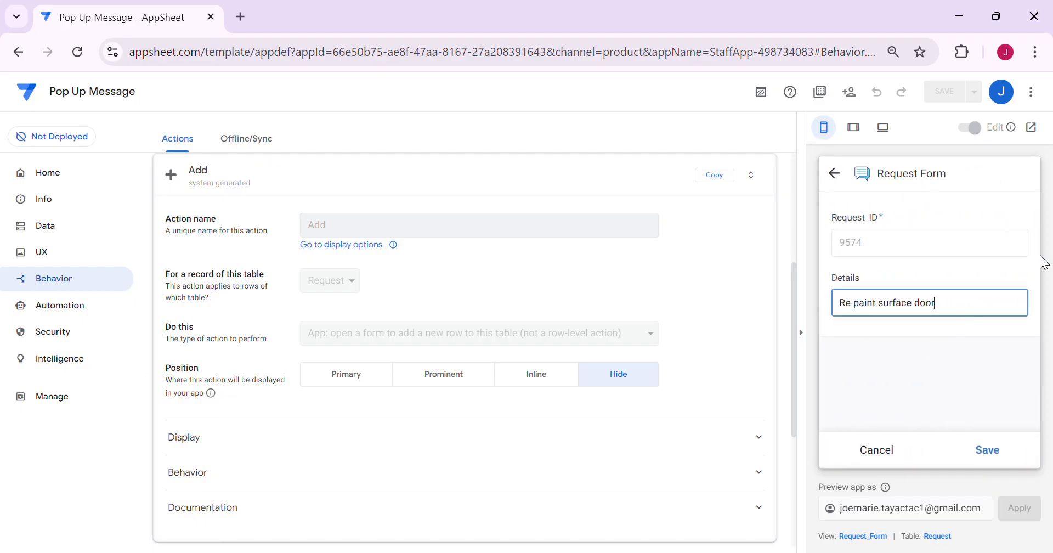
pyautogui.click(990, 450)
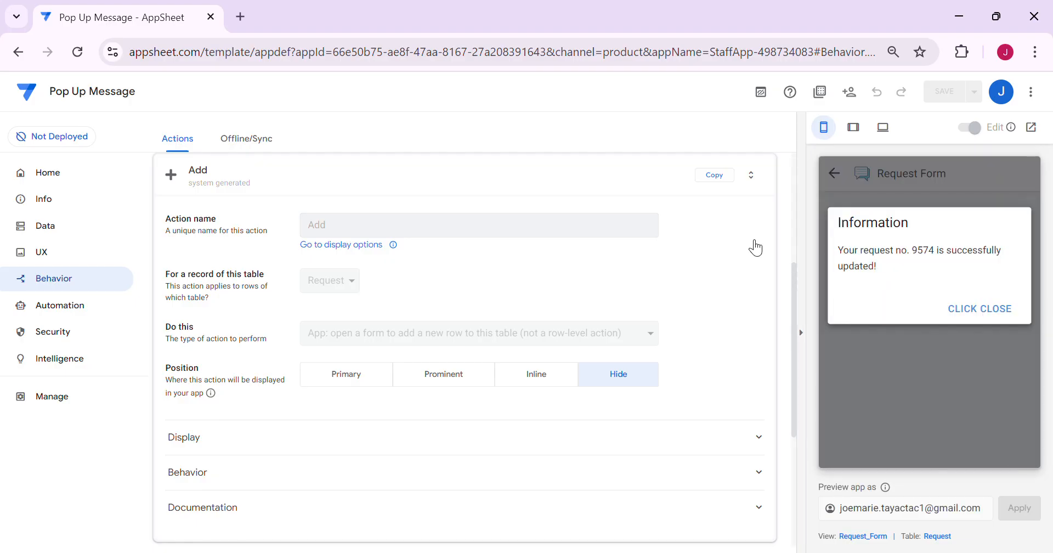
pyautogui.click(977, 309)
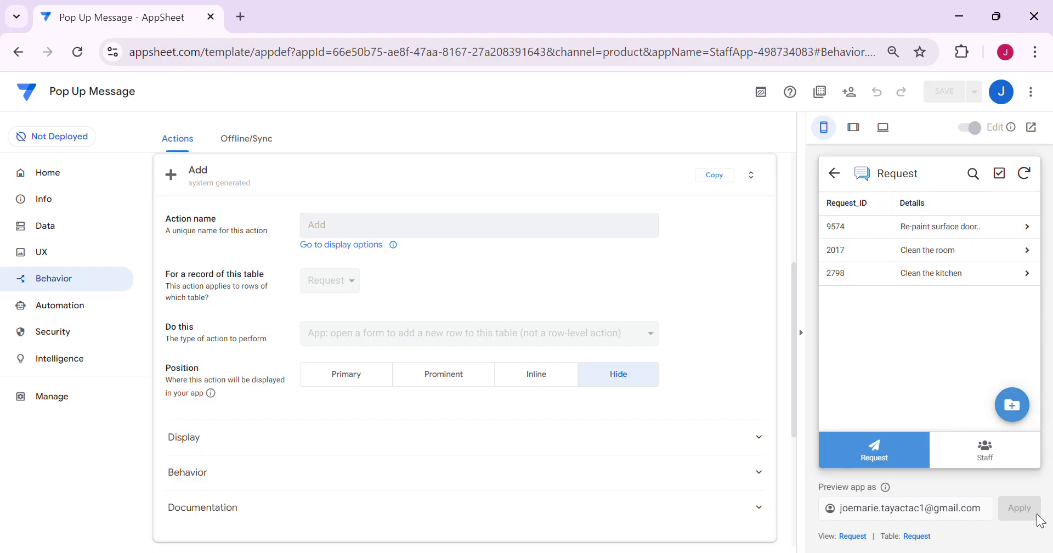
# - Open request 9574's details in the preview and expand the New Request action's behavior settings
pyautogui.click(942, 235)
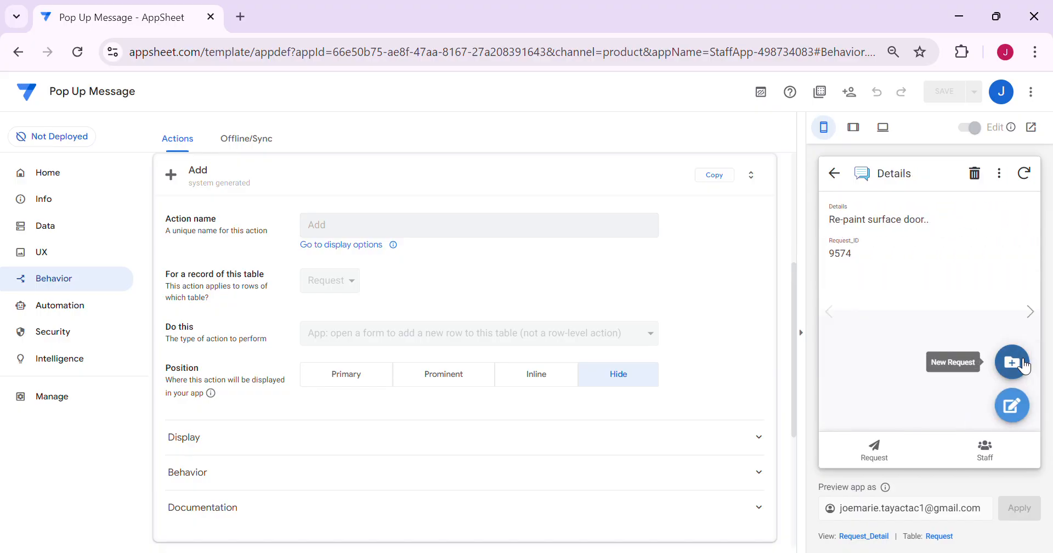
pyautogui.scroll(5, 357, 313)
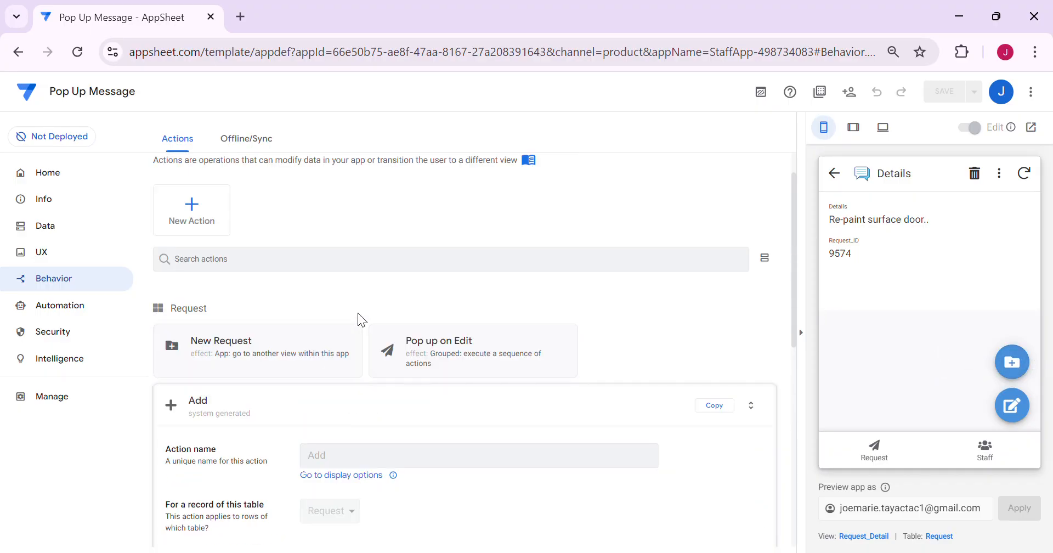
pyautogui.click(362, 421)
pyautogui.click(307, 374)
pyautogui.scroll(-6, 435, 283)
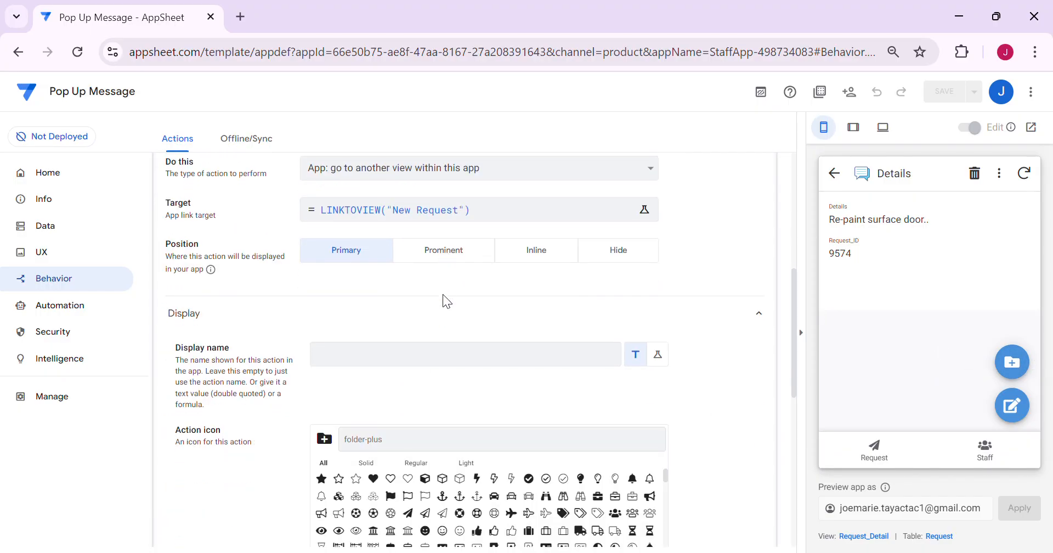
pyautogui.scroll(-5, 384, 312)
pyautogui.click(265, 459)
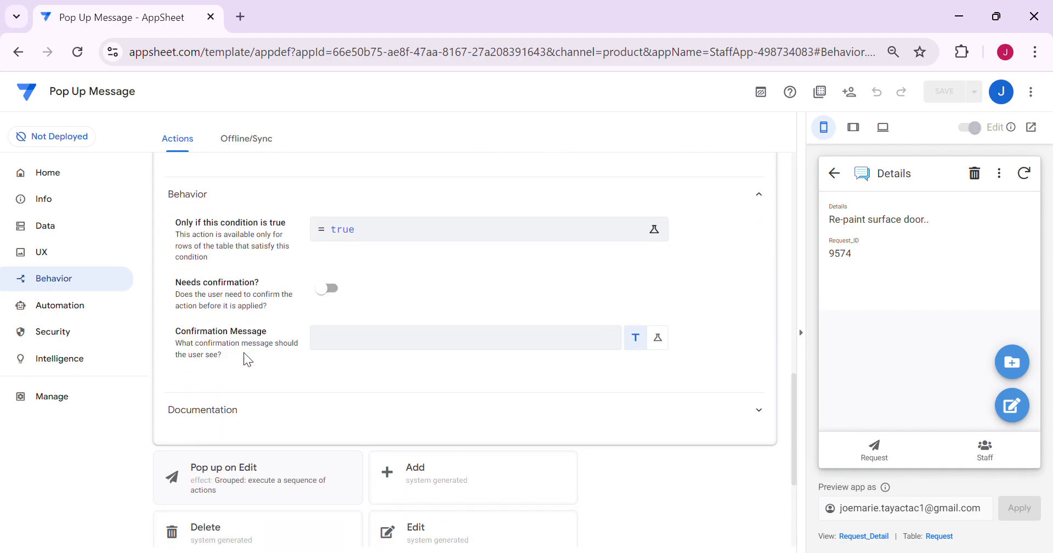
pyautogui.scroll(2, 245, 354)
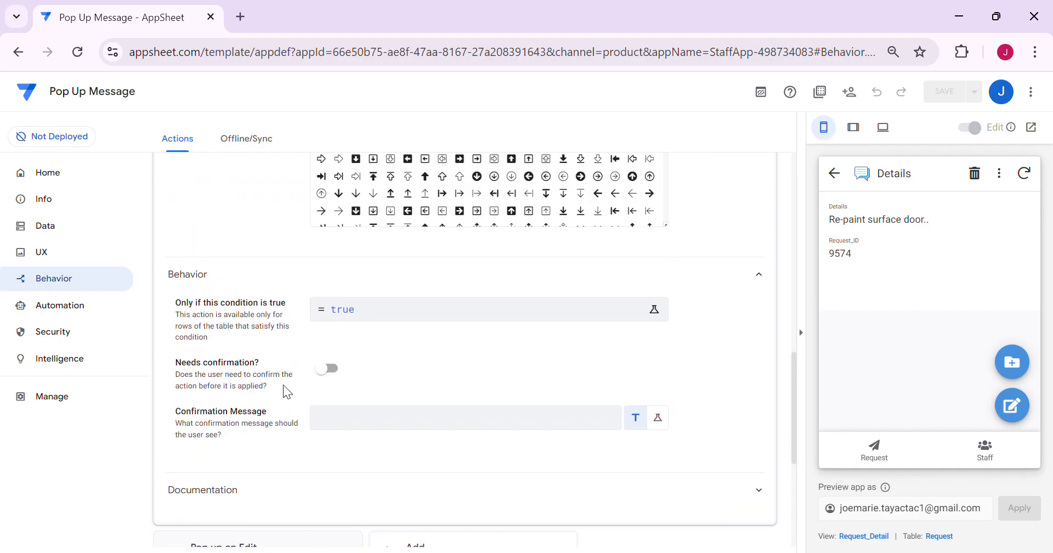
# - Open the New Request action's availability condition and clear its expression
pyautogui.click(626, 319)
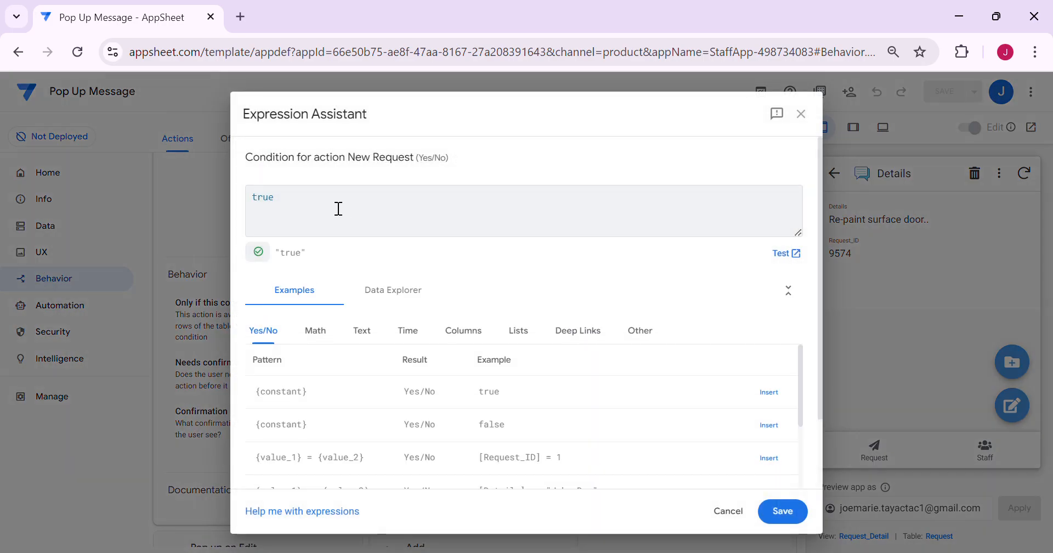
pyautogui.press('BackSpace')
pyautogui.press('BackSpace')
pyautogui.press('BackSpace')
pyautogui.press('BackSpace')
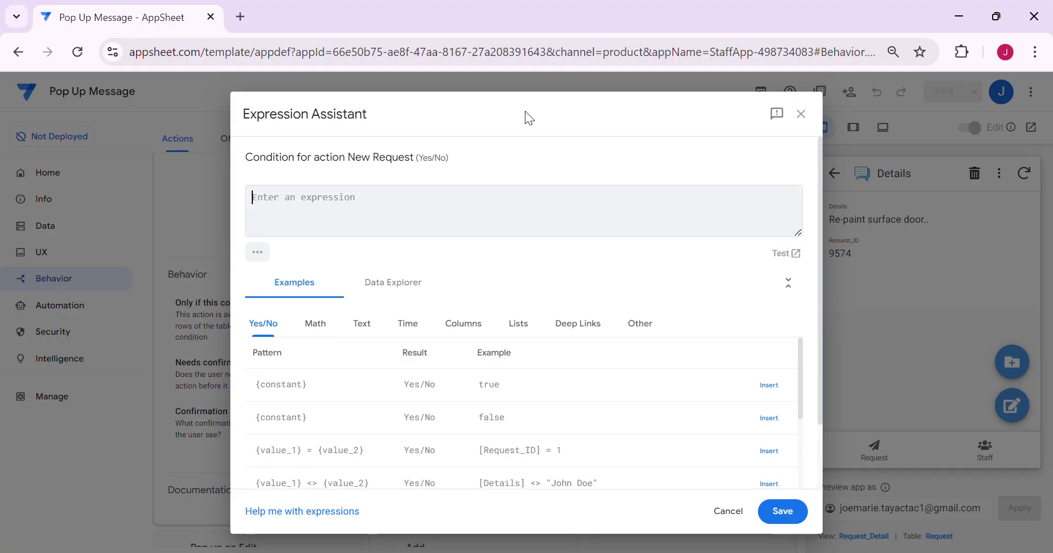
pyautogui.write('IN()')
pyautogui.press('BackSpace')
pyautogui.press('BackSpace')
pyautogui.press('BackSpace')
pyautogui.press('BackSpace')
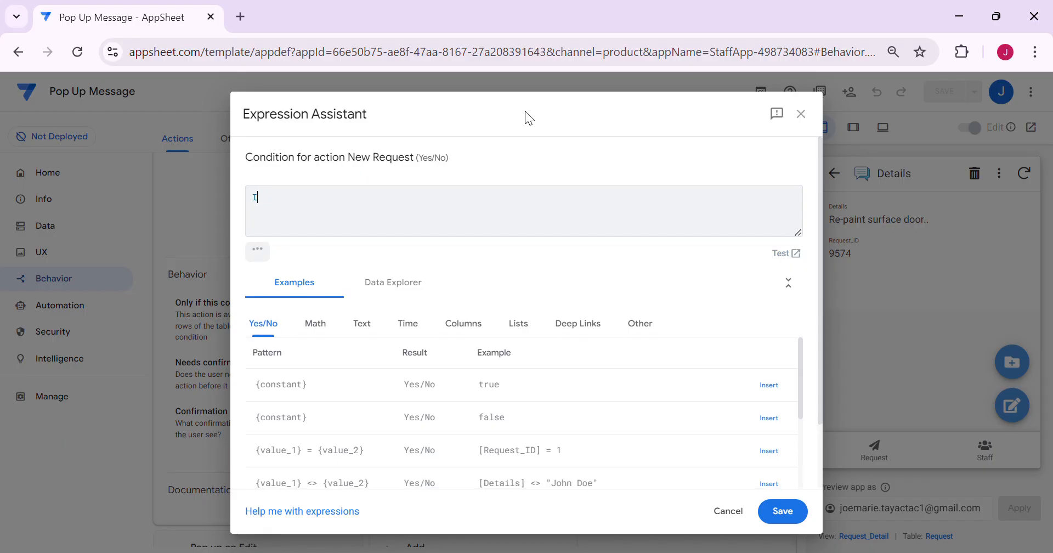
# - Set the New Request action's condition to CONTEXT("VIEWTYPE")<>"DETAIL" and save the app
pyautogui.write('CONTEXT(""')
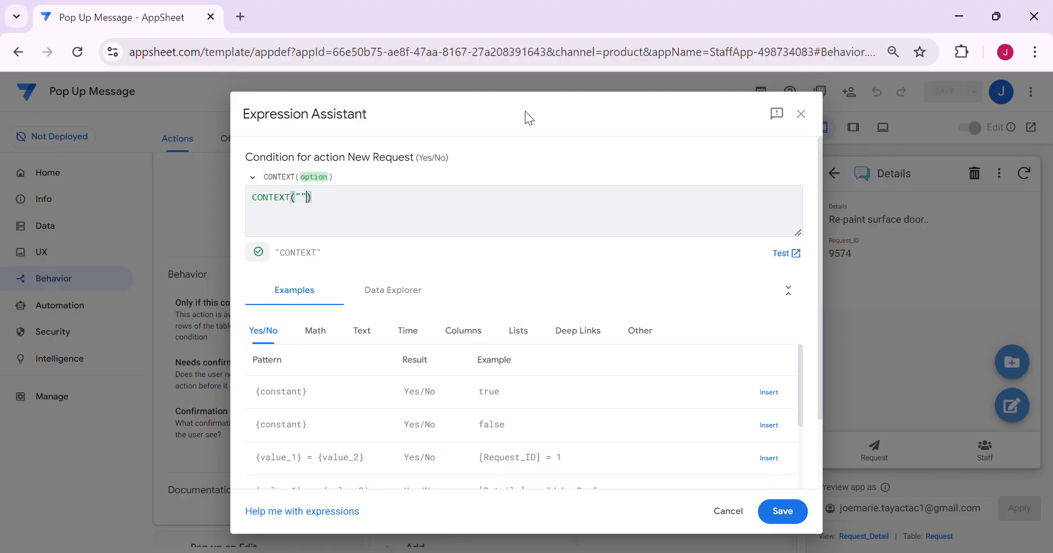
pyautogui.write('VIEWTYPE')
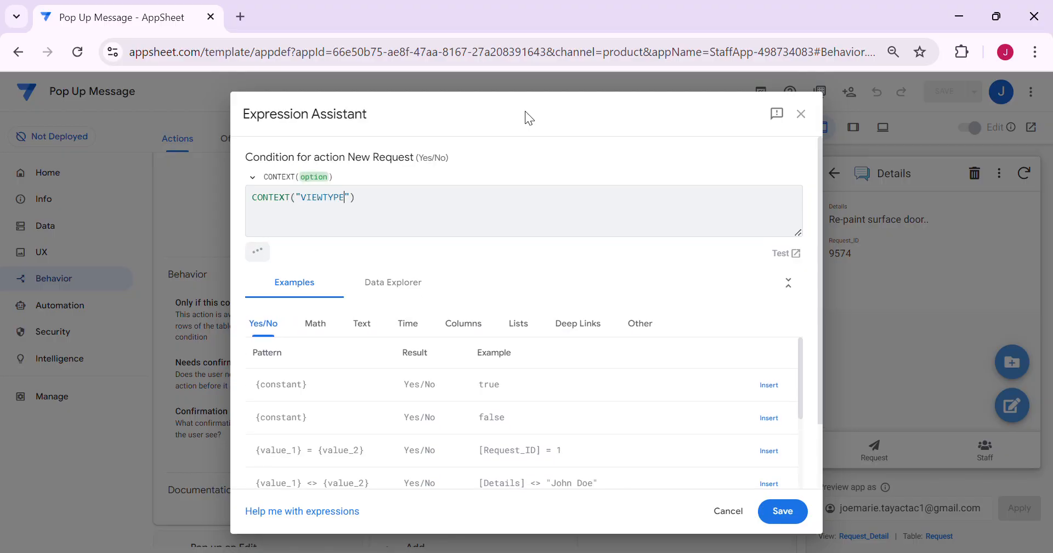
pyautogui.press('End')
pyautogui.write('<>"DETAIL')
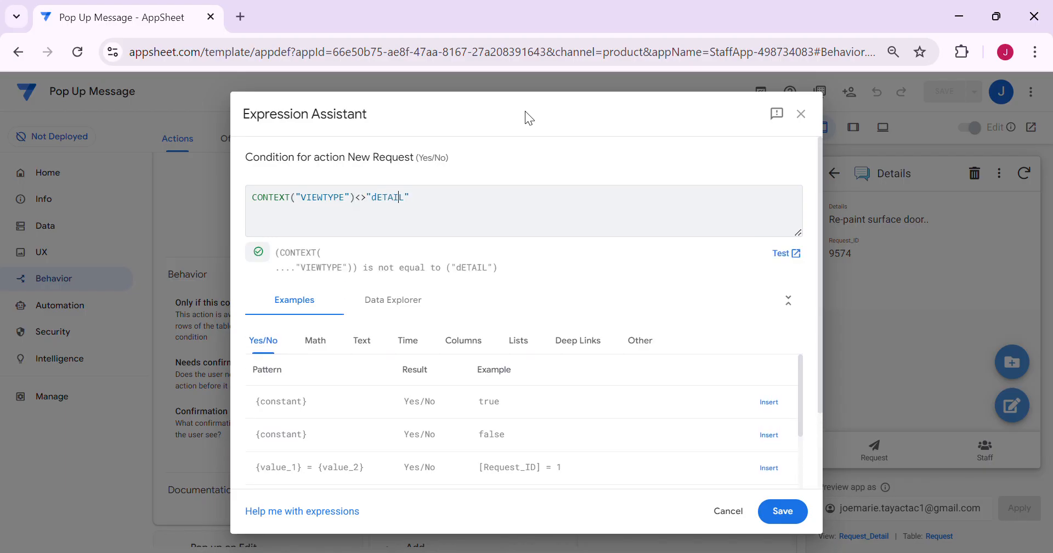
pyautogui.press('BackSpace')
pyautogui.write('D')
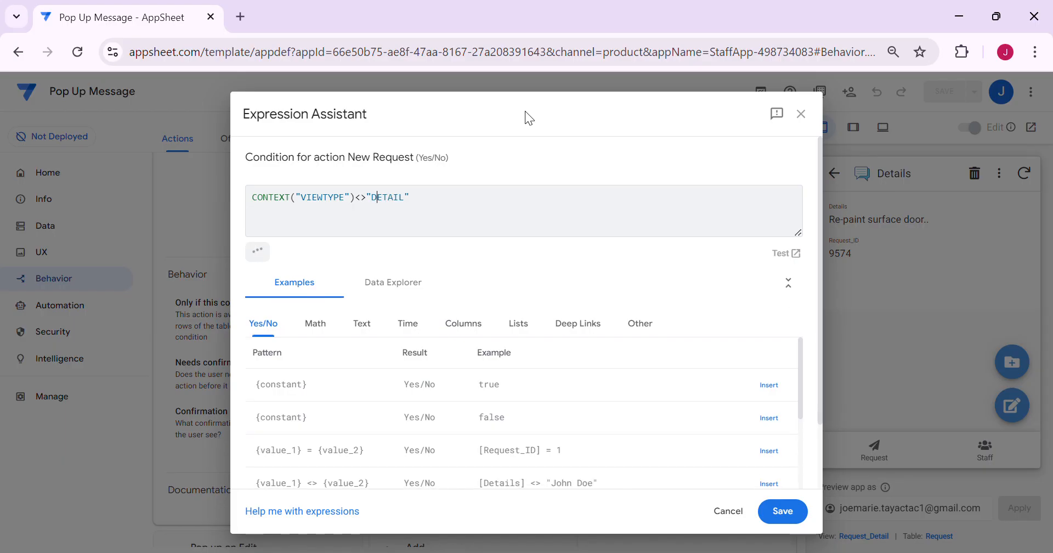
pyautogui.click(784, 510)
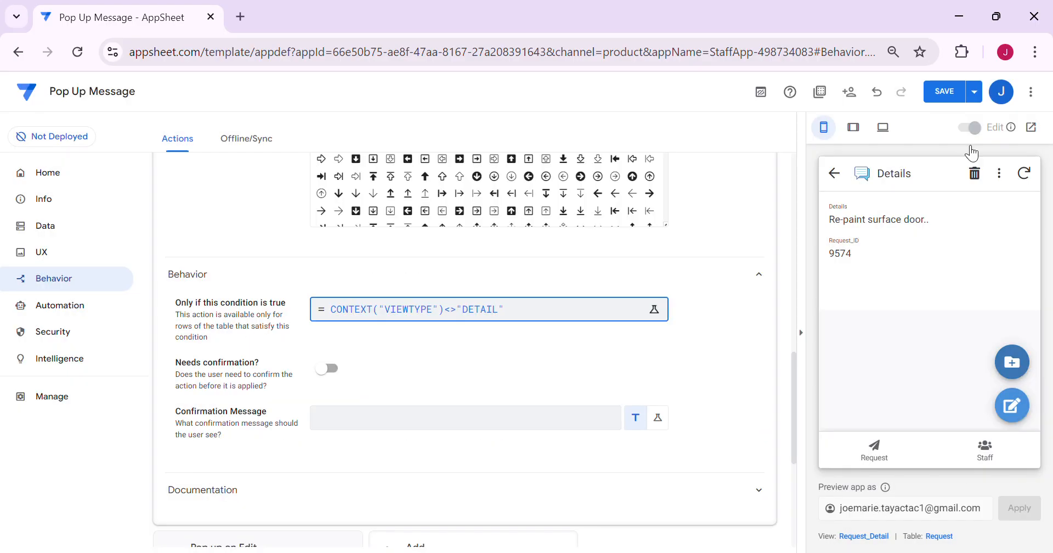
pyautogui.click(953, 94)
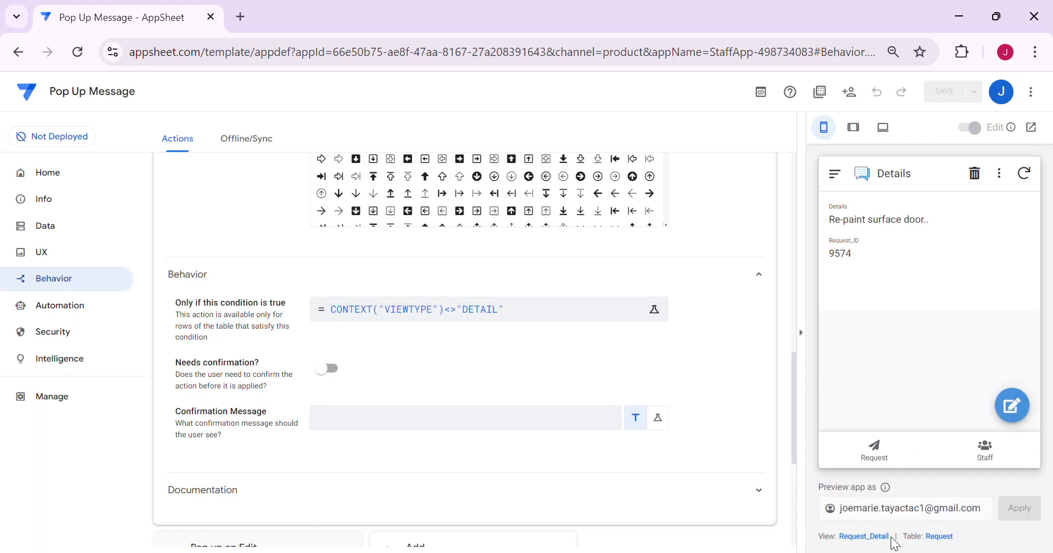
# - Check the New Request action in the preview's Request list and in the details of request 9574
pyautogui.click(884, 448)
pyautogui.click(910, 229)
pyautogui.click(884, 460)
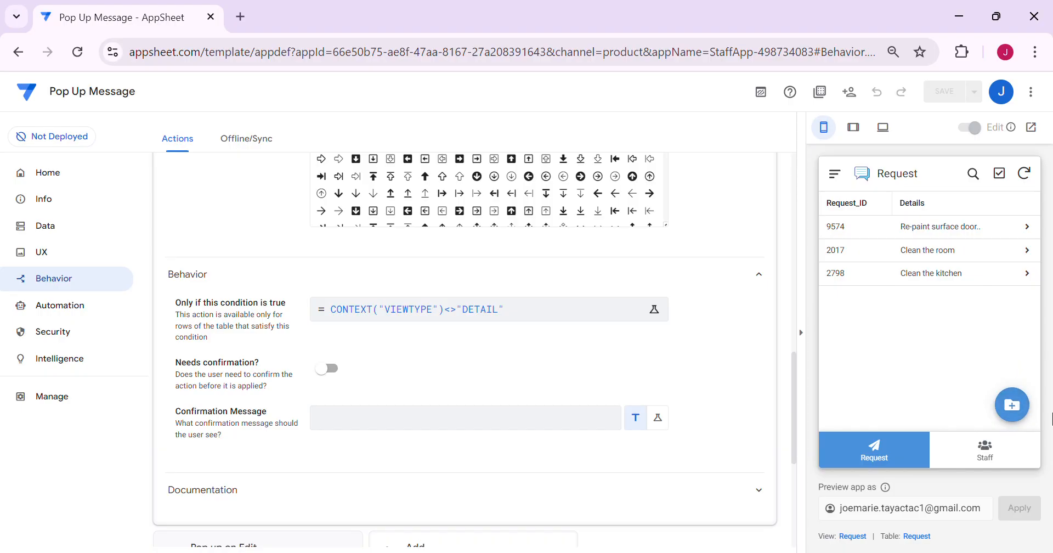
pyautogui.click(1023, 412)
# - Create a new action named "Pop up on Add"
pyautogui.click(74, 233)
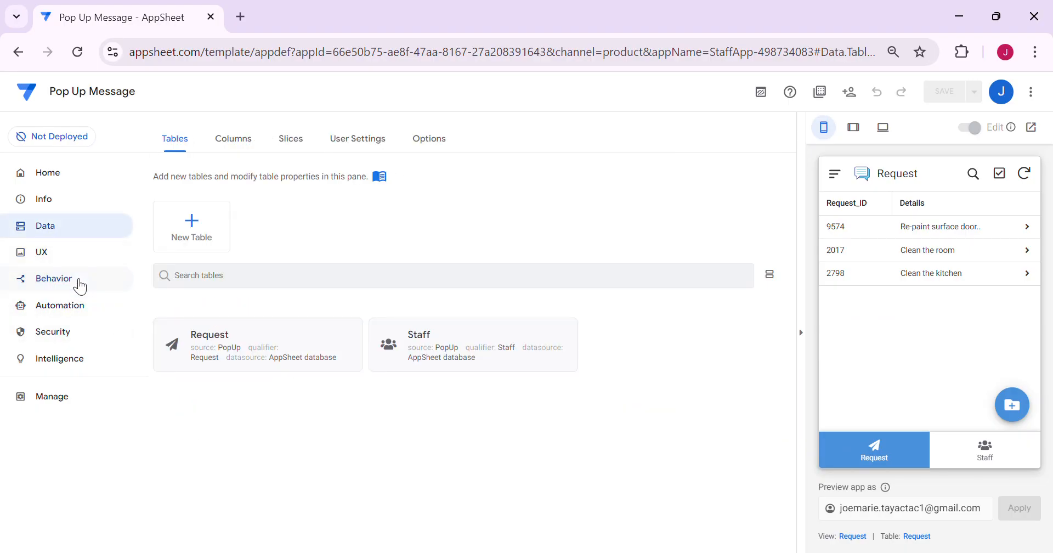
pyautogui.click(77, 285)
pyautogui.click(174, 239)
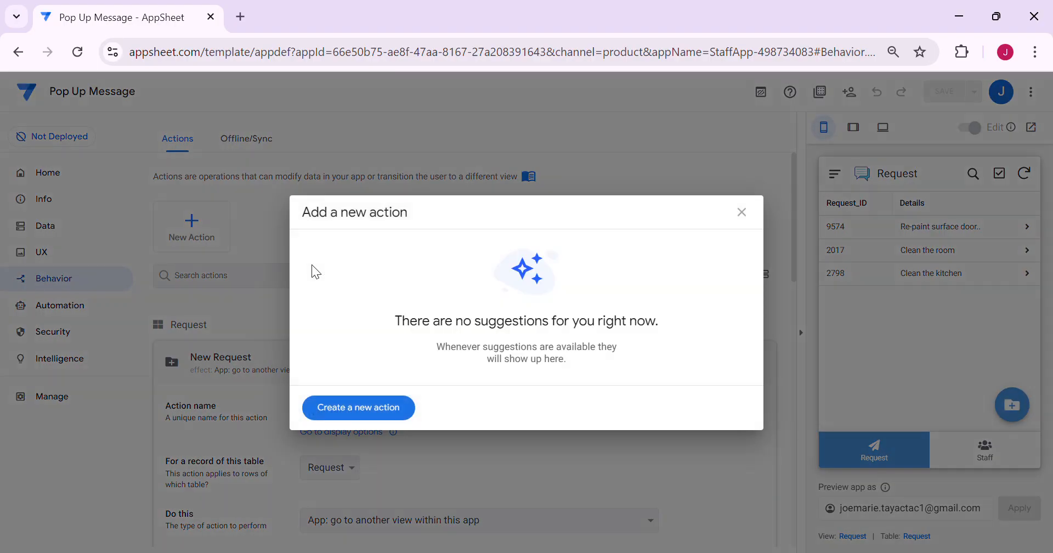
pyautogui.click(383, 407)
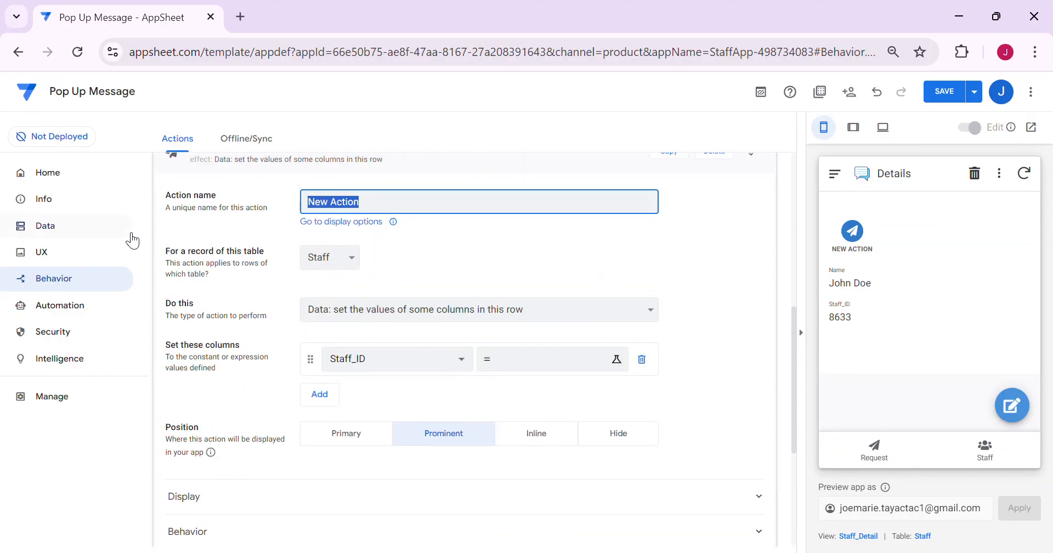
pyautogui.press('BackSpace')
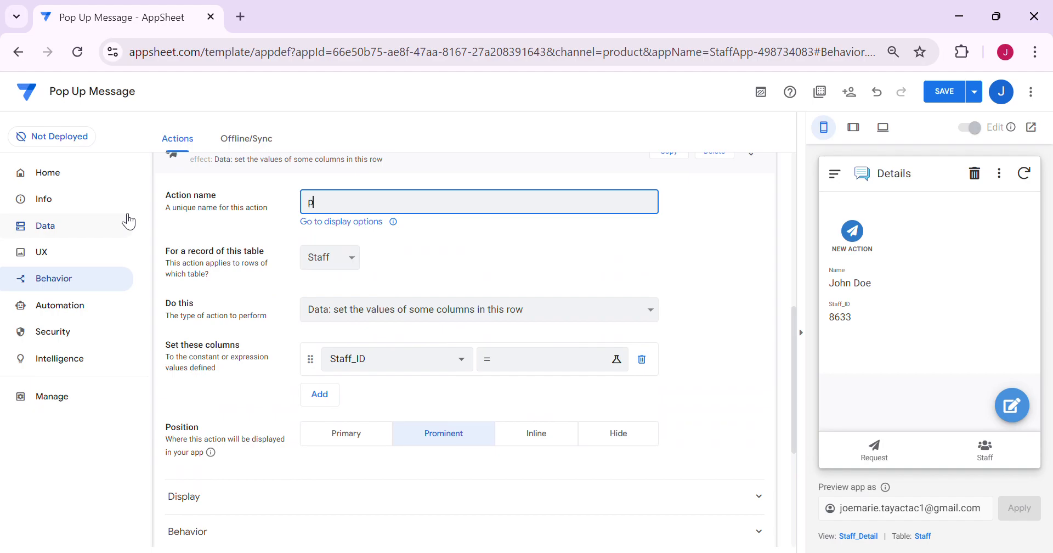
pyautogui.write('Pop up on Add')
pyautogui.press('Tab')
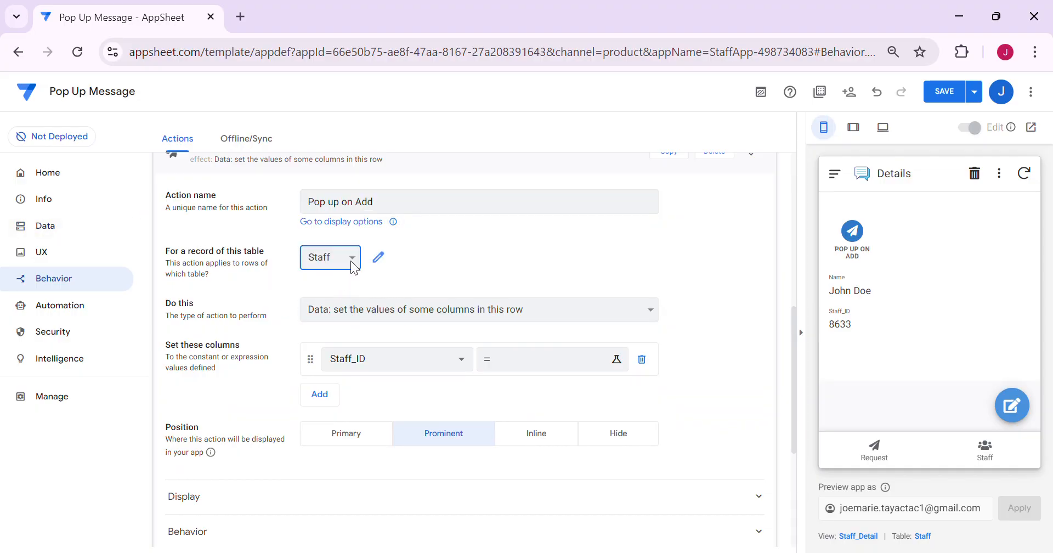
# - Apply the Pop up on Add action to the Request table and make it execute a grouped sequence of actions
pyautogui.click(345, 279)
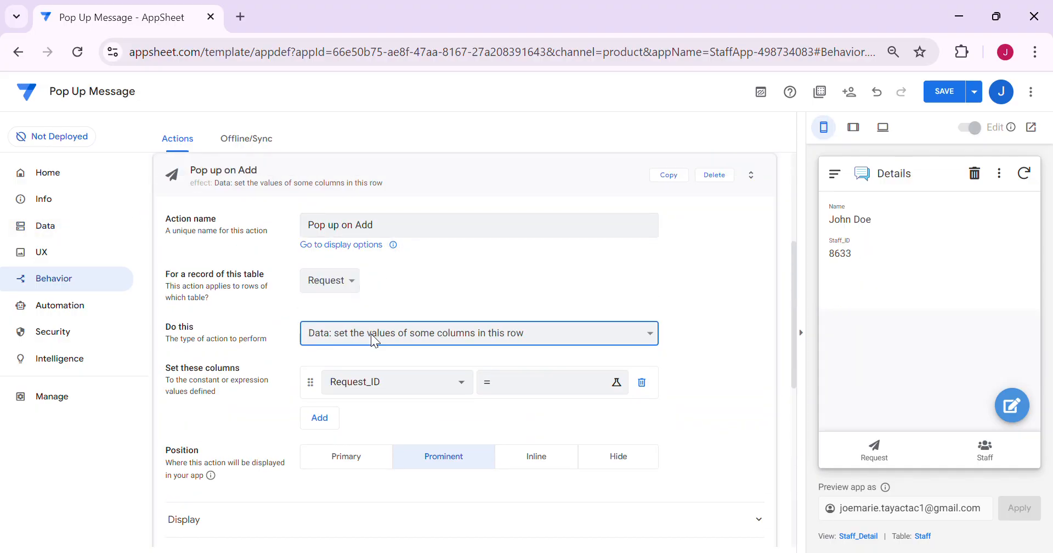
pyautogui.click(407, 309)
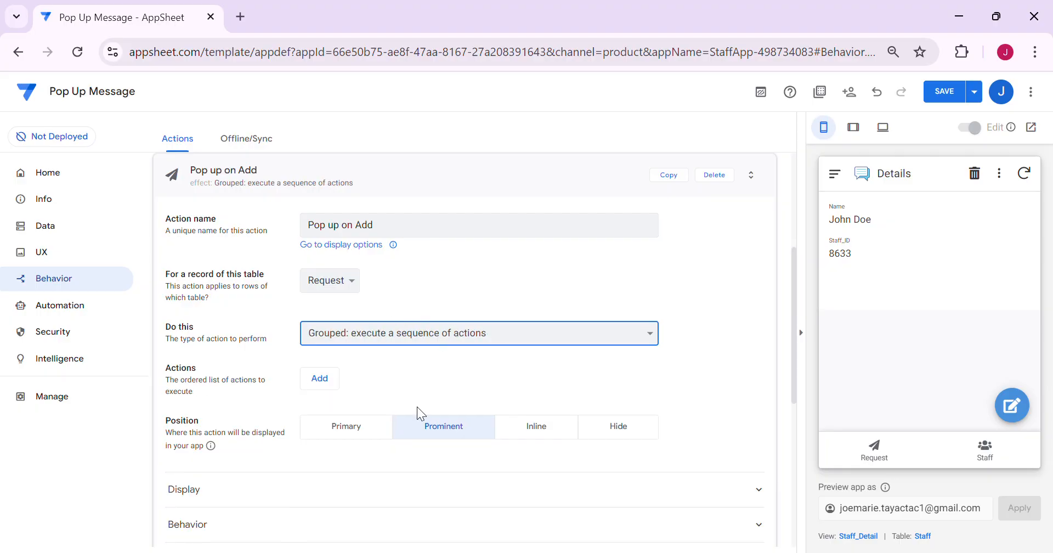
# - Hide the Pop up on Add action from display, require confirmation before it runs, and save the app
pyautogui.click(636, 432)
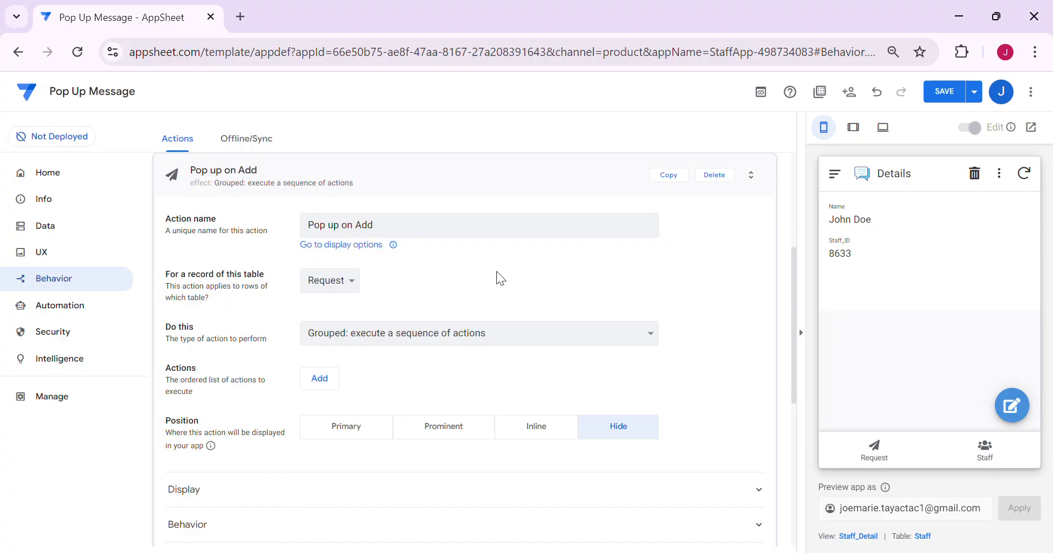
pyautogui.scroll(-3, 489, 337)
pyautogui.click(483, 369)
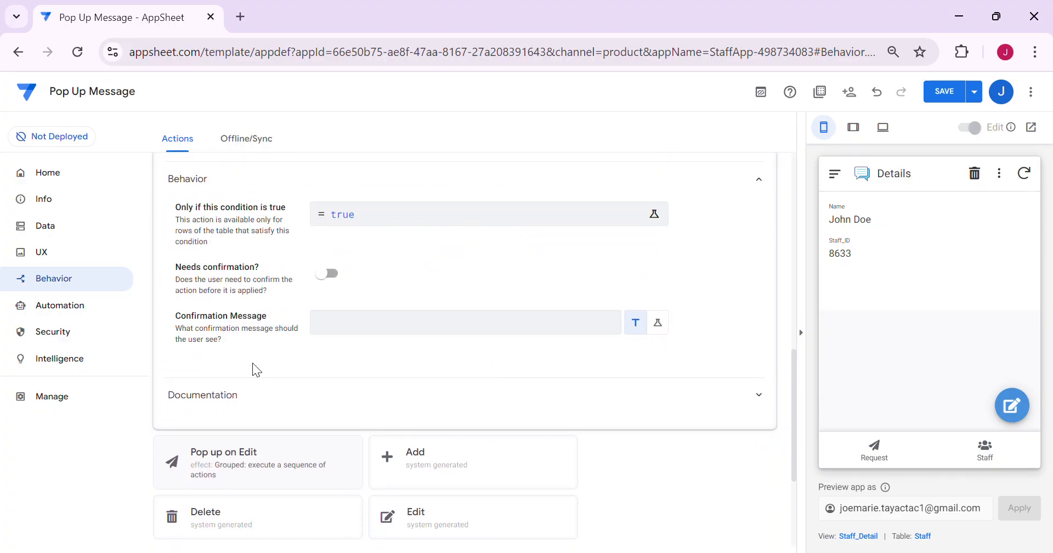
pyautogui.click(329, 273)
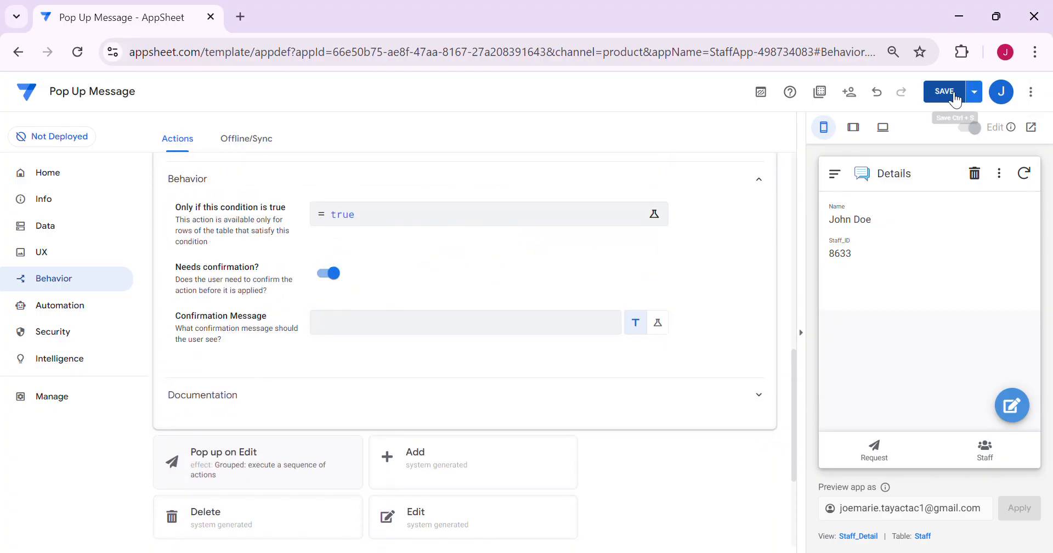
pyautogui.click(938, 87)
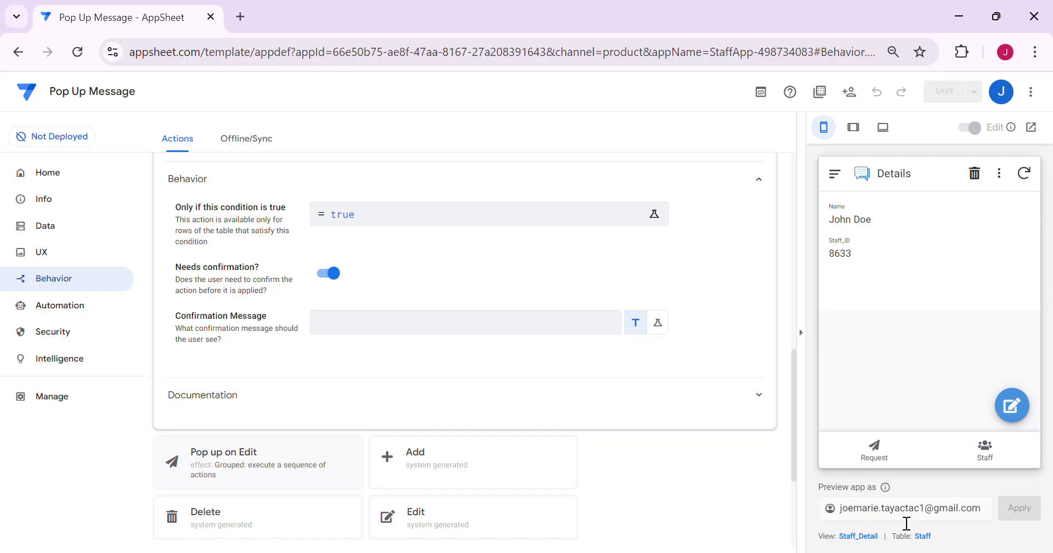
# - Set the New Request form view's Form Saved event action to Pop up on Add and save the app
pyautogui.click(872, 458)
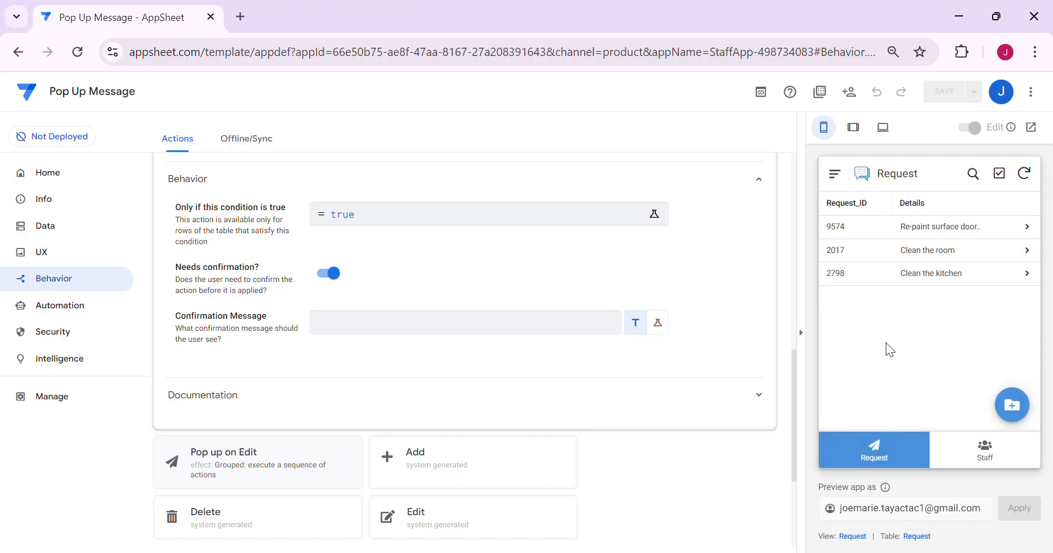
pyautogui.click(1012, 406)
pyautogui.click(869, 537)
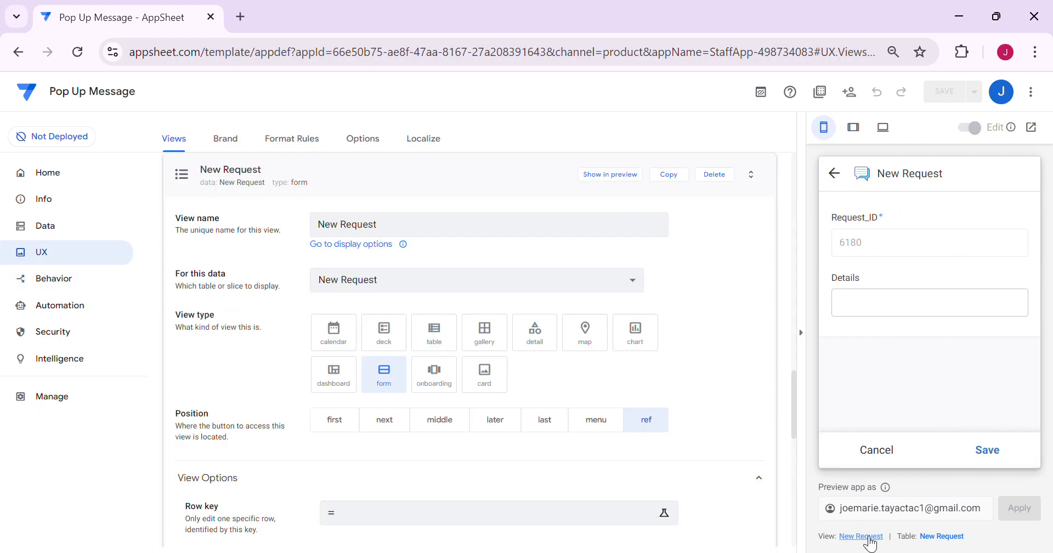
pyautogui.scroll(-10, 677, 377)
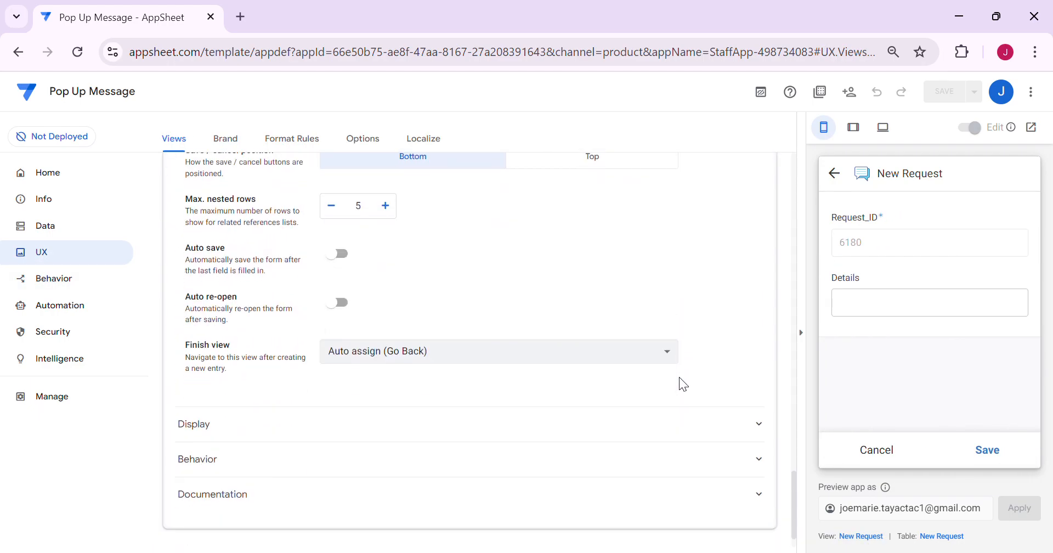
pyautogui.click(223, 466)
pyautogui.click(470, 422)
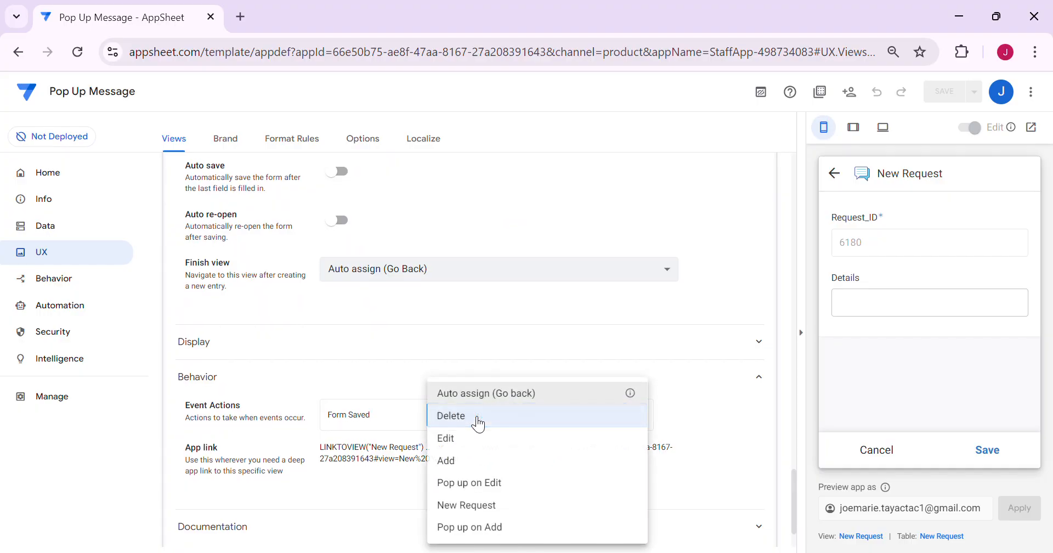
pyautogui.click(497, 531)
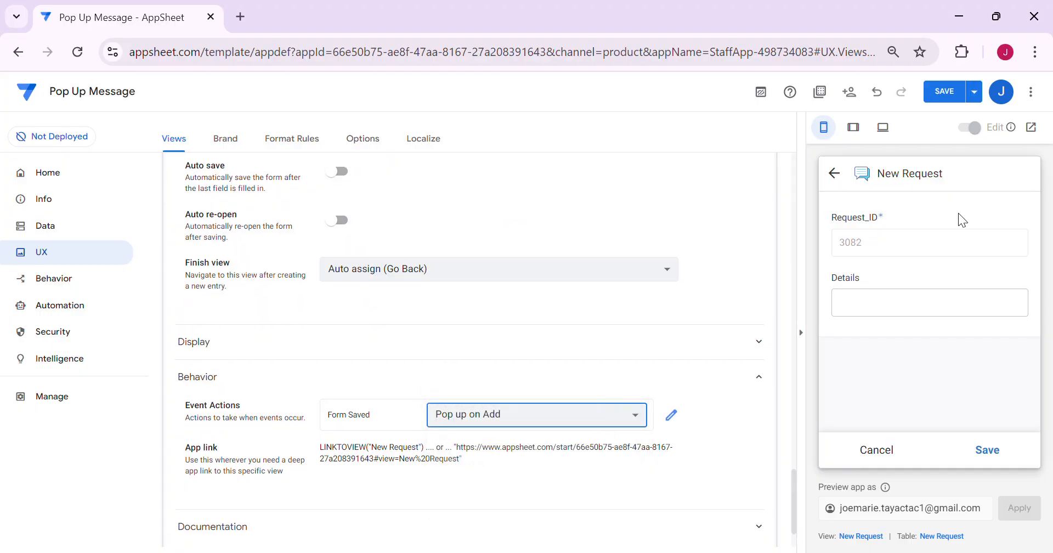
pyautogui.click(942, 102)
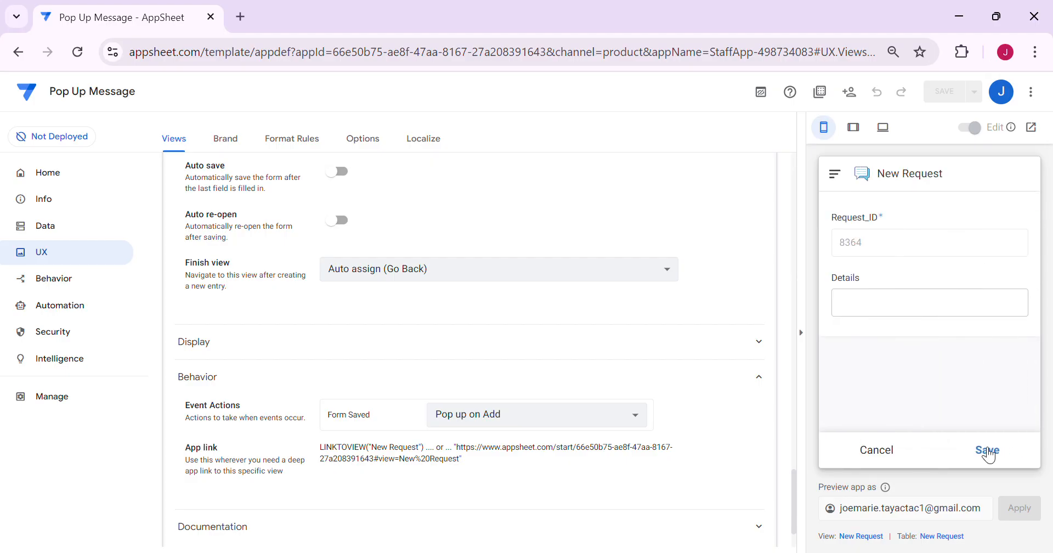
# - Submit a new request with the details "Clean the area" in the preview and check the pop-up's title and message
pyautogui.click(987, 452)
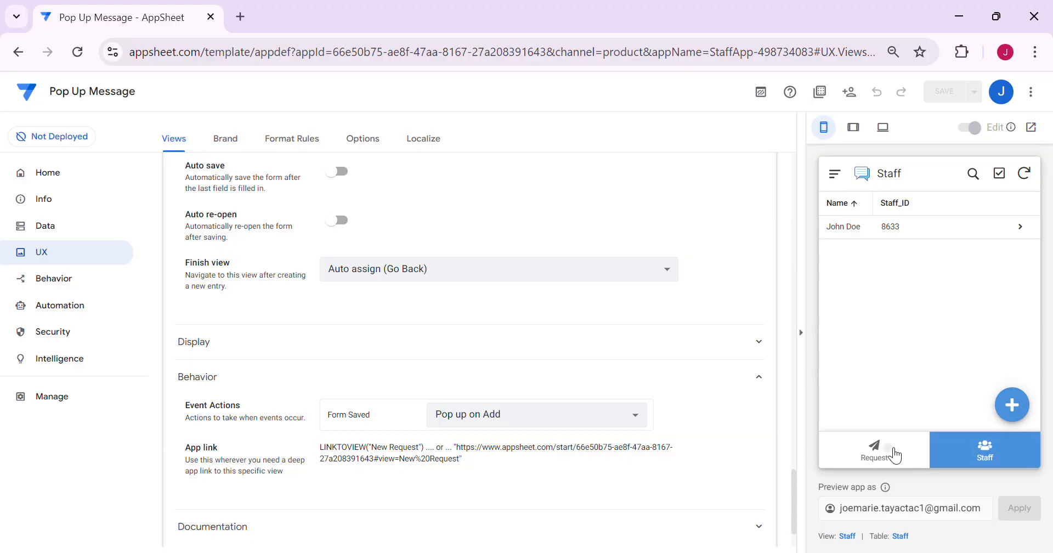
pyautogui.click(895, 455)
pyautogui.click(1014, 416)
pyautogui.click(935, 303)
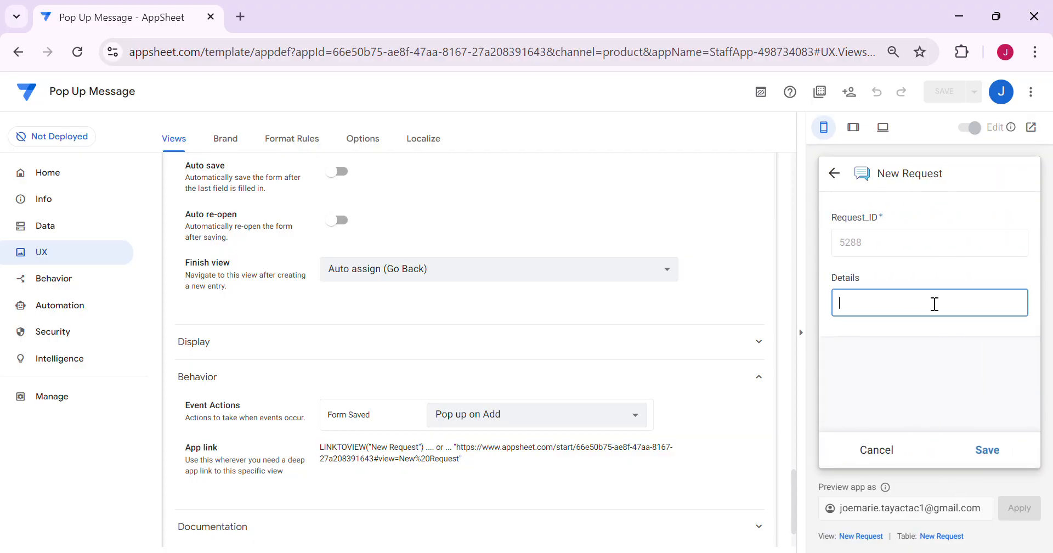
pyautogui.write('Clean the area')
pyautogui.click(989, 459)
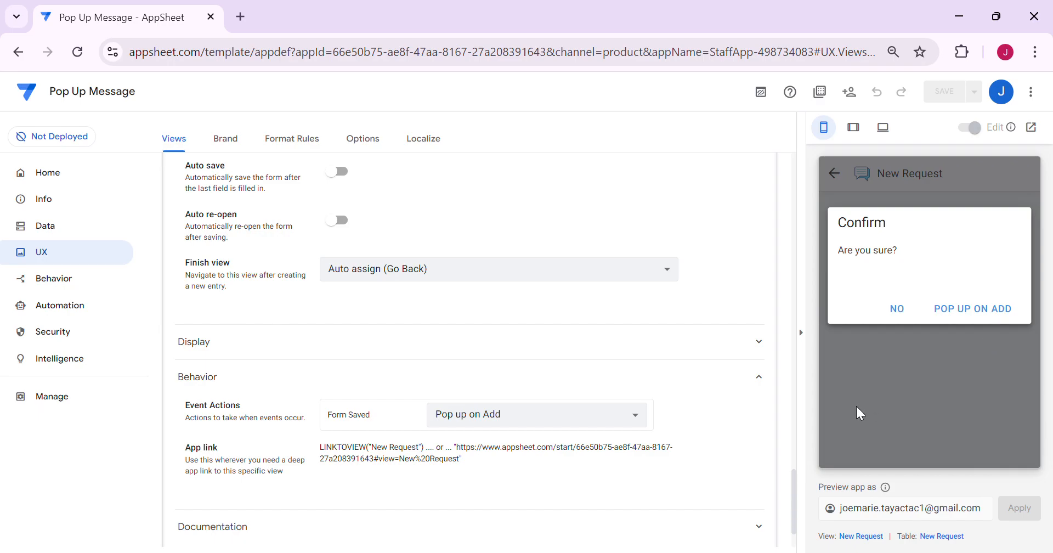
pyautogui.moveTo(887, 225); pyautogui.dragTo(858, 230)
pyautogui.click(900, 246)
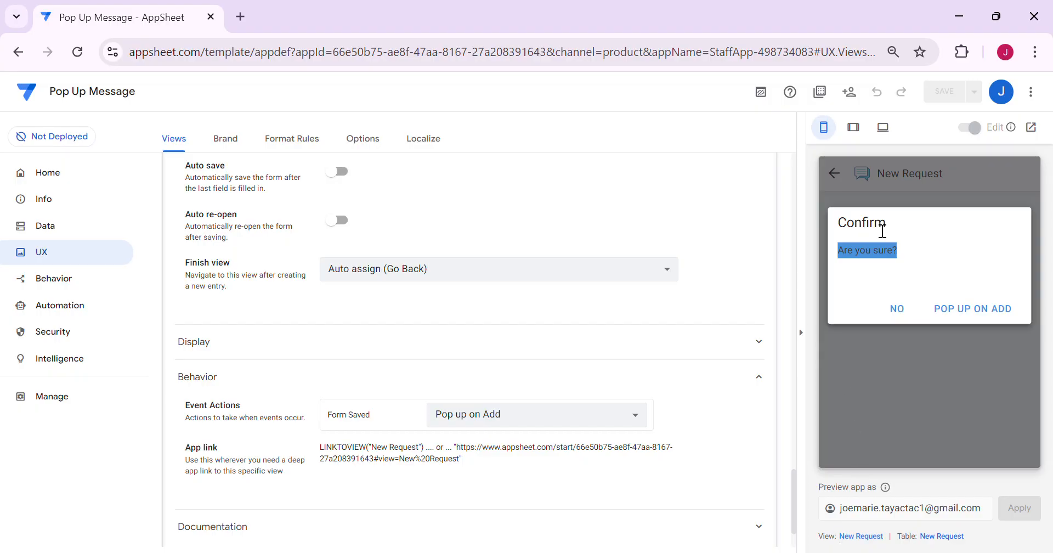
pyautogui.moveTo(890, 220); pyautogui.dragTo(837, 215)
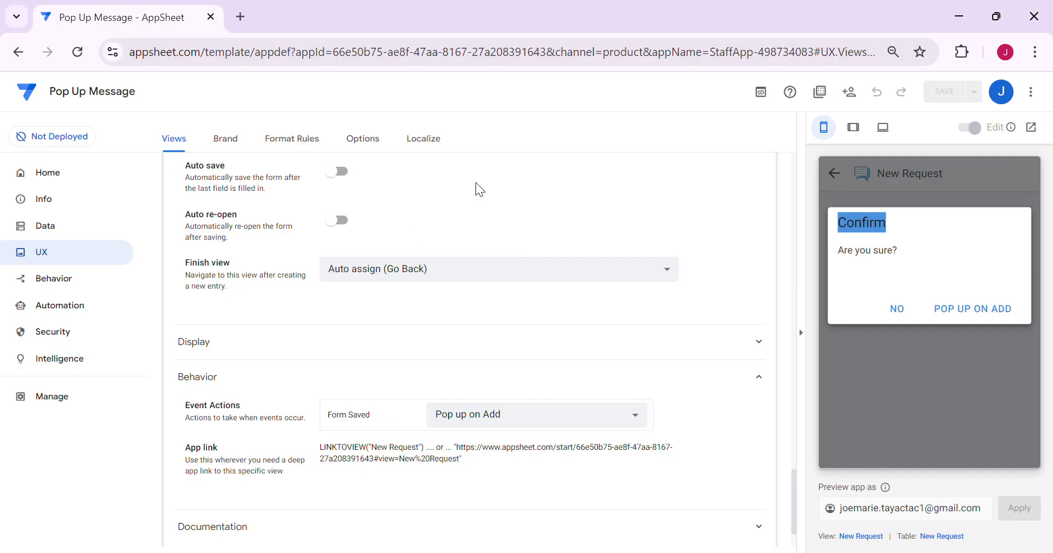
# - Add "New Request" to the view list in the Confirm system text's expression and save the app
pyautogui.click(430, 140)
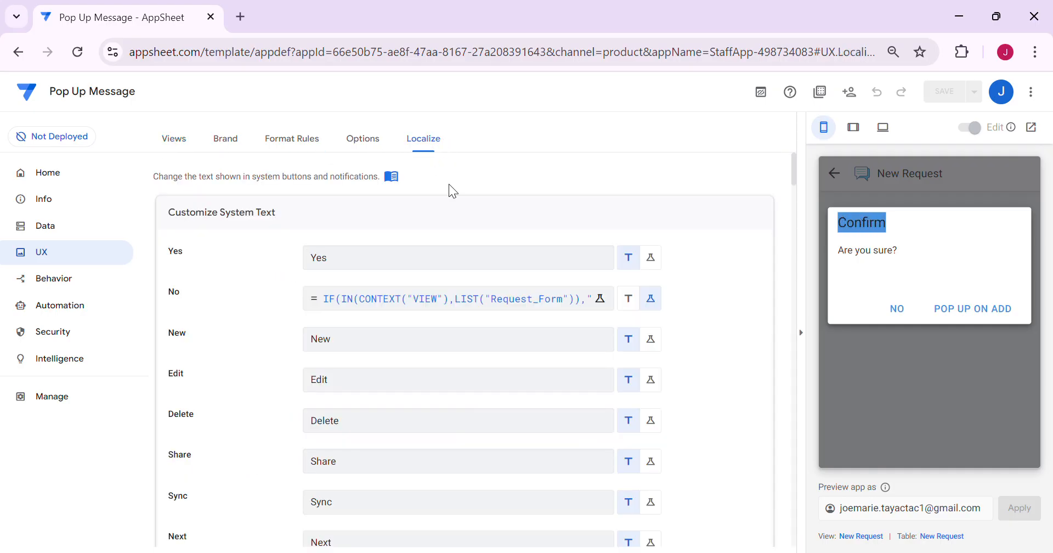
pyautogui.scroll(-13, 411, 356)
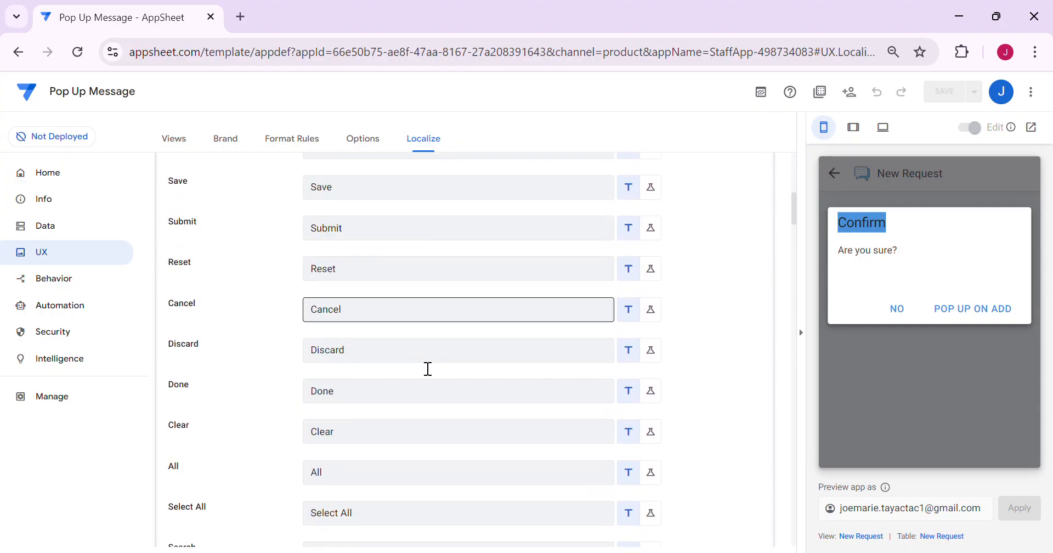
pyautogui.click(460, 463)
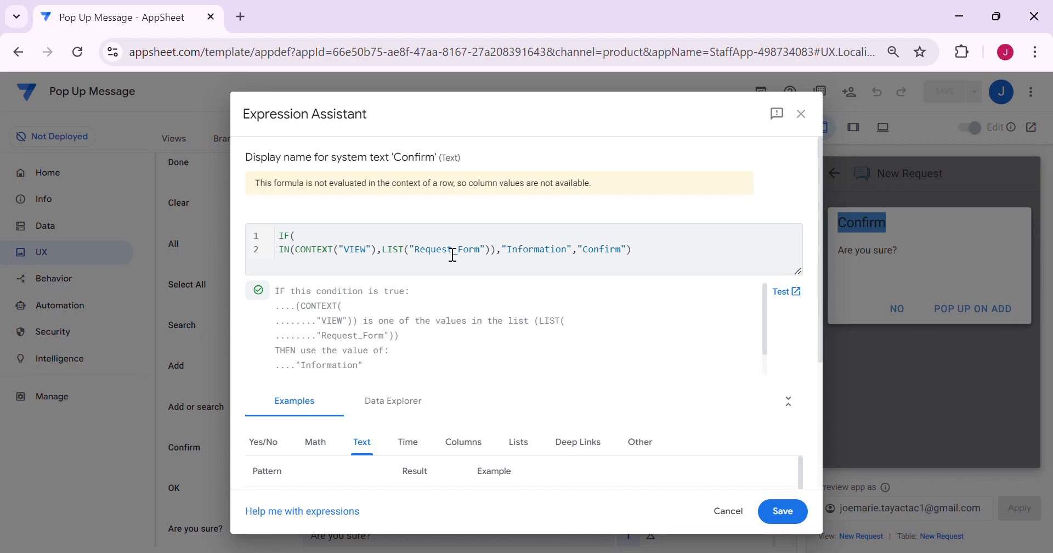
pyautogui.click(488, 253)
pyautogui.write(',')
pyautogui.click(810, 510)
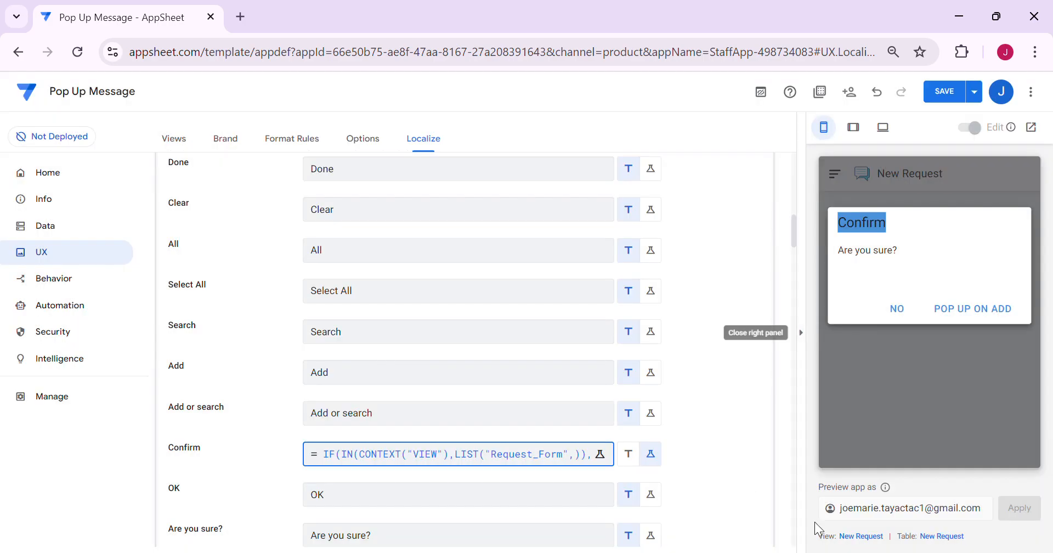
pyautogui.click(531, 466)
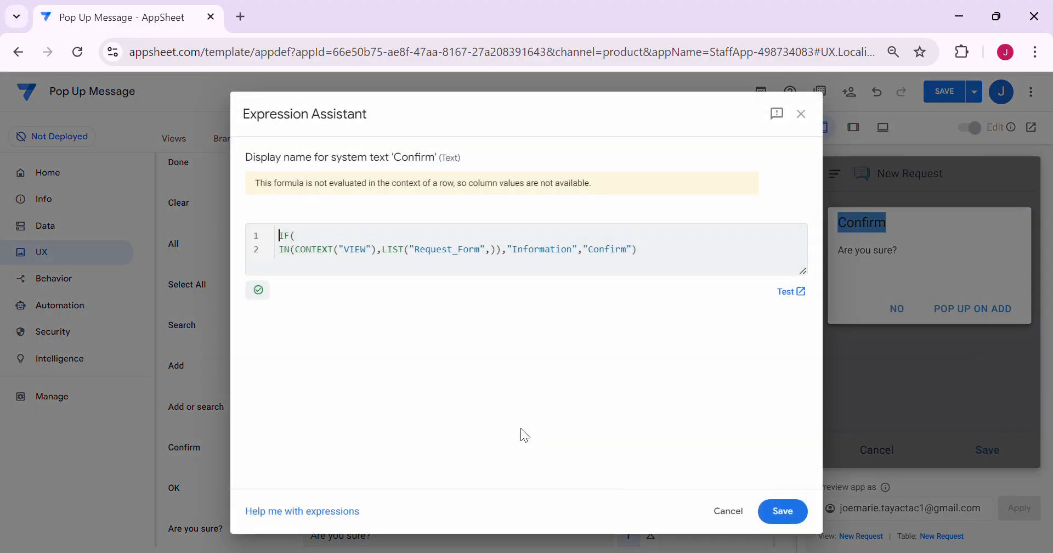
pyautogui.click(495, 256)
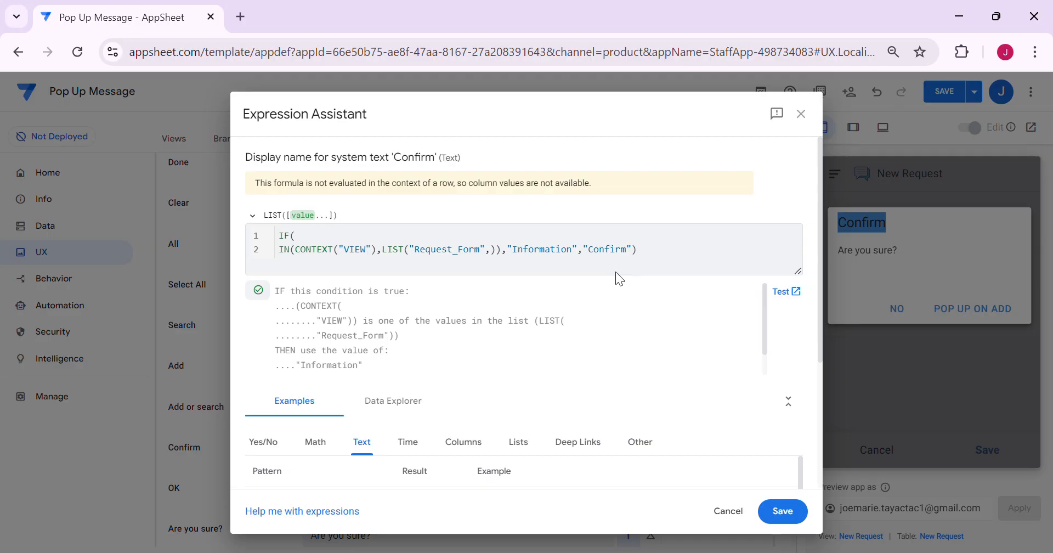
pyautogui.write('"New R')
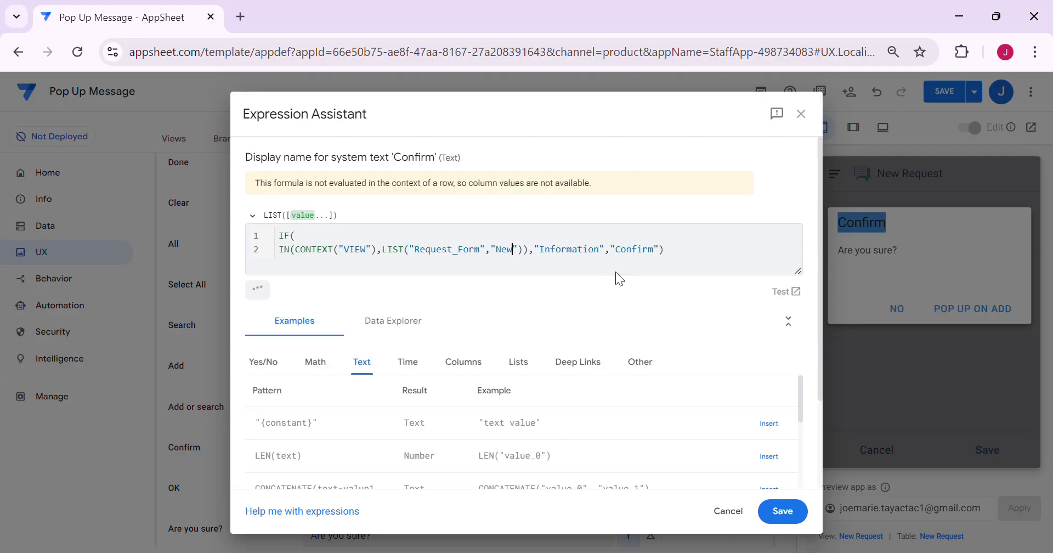
pyautogui.write('equest')
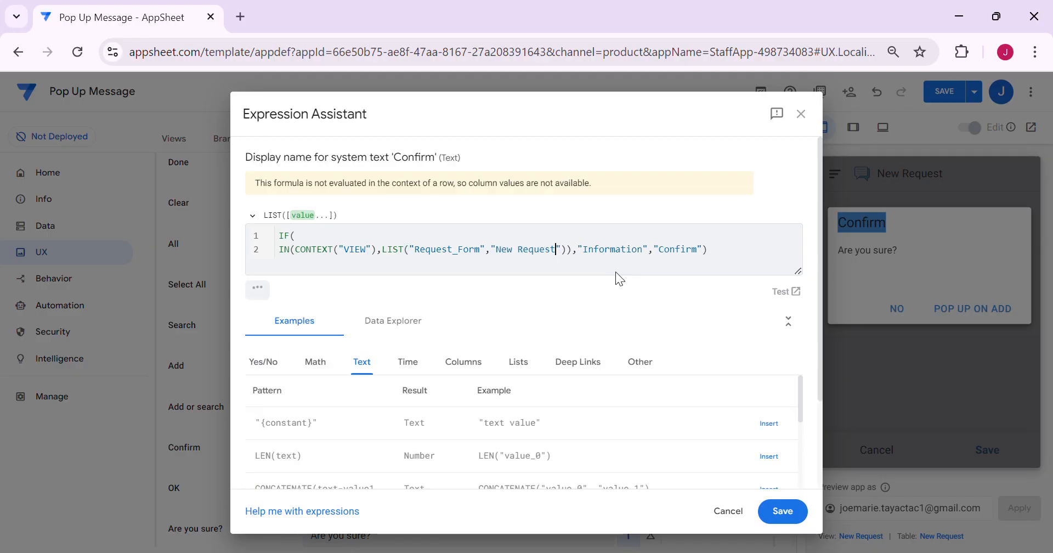
pyautogui.click(780, 511)
pyautogui.click(941, 89)
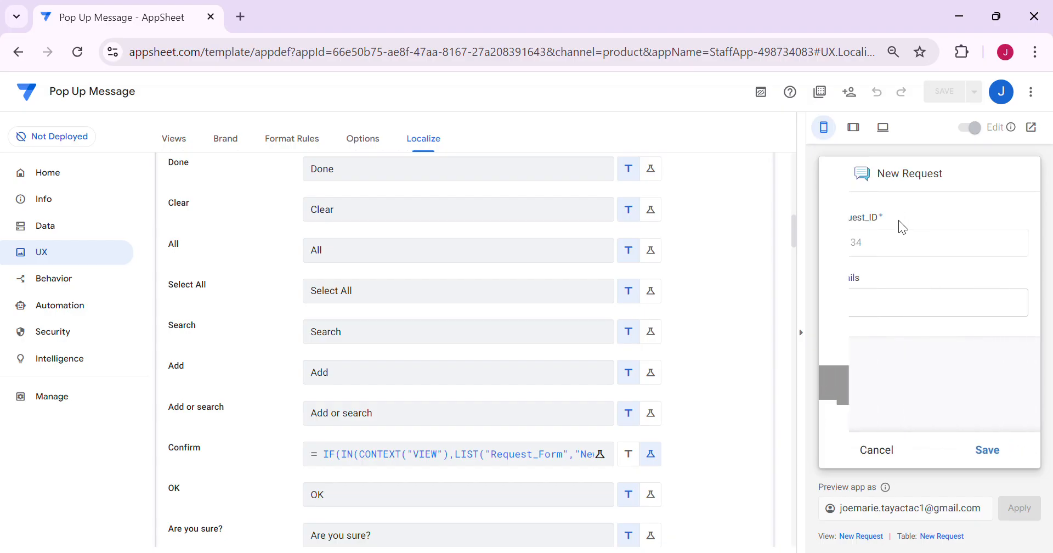
# - Test the edit pop-up in the preview by appending "...." to the details of request 9574, saving it and closing the pop-up
pyautogui.click(880, 451)
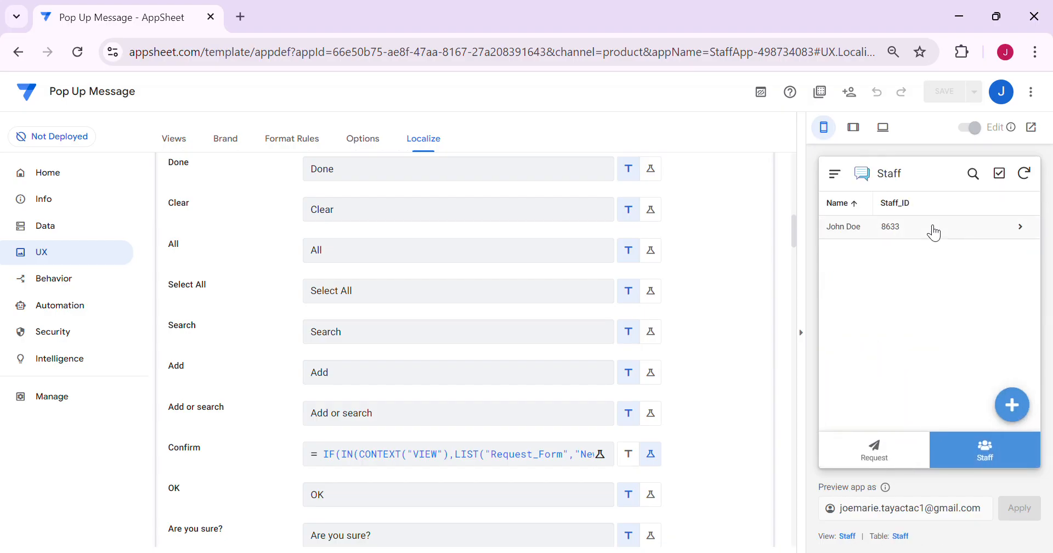
pyautogui.click(868, 443)
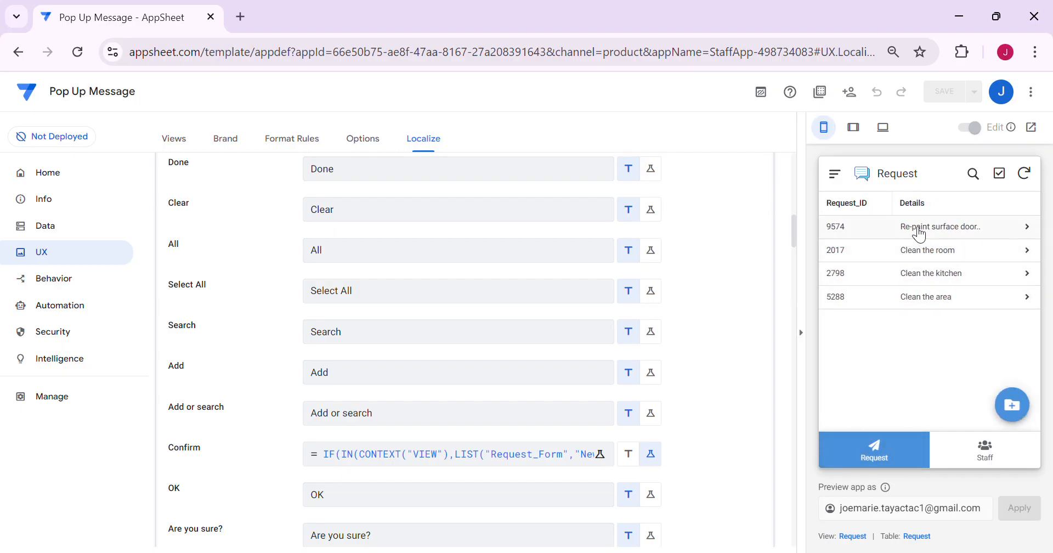
pyautogui.click(915, 230)
pyautogui.click(1012, 405)
pyautogui.click(938, 302)
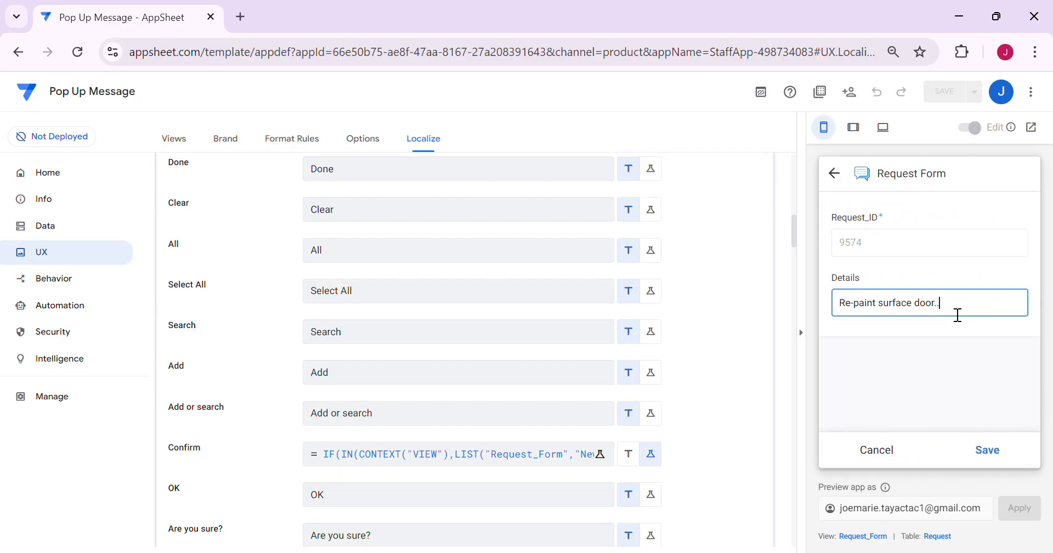
pyautogui.write('....')
pyautogui.click(997, 455)
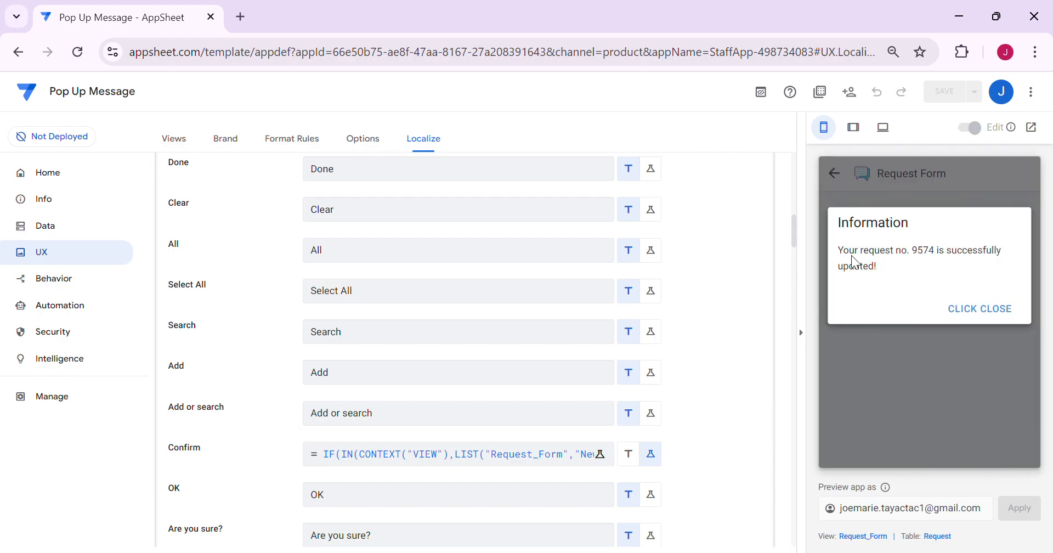
pyautogui.click(970, 318)
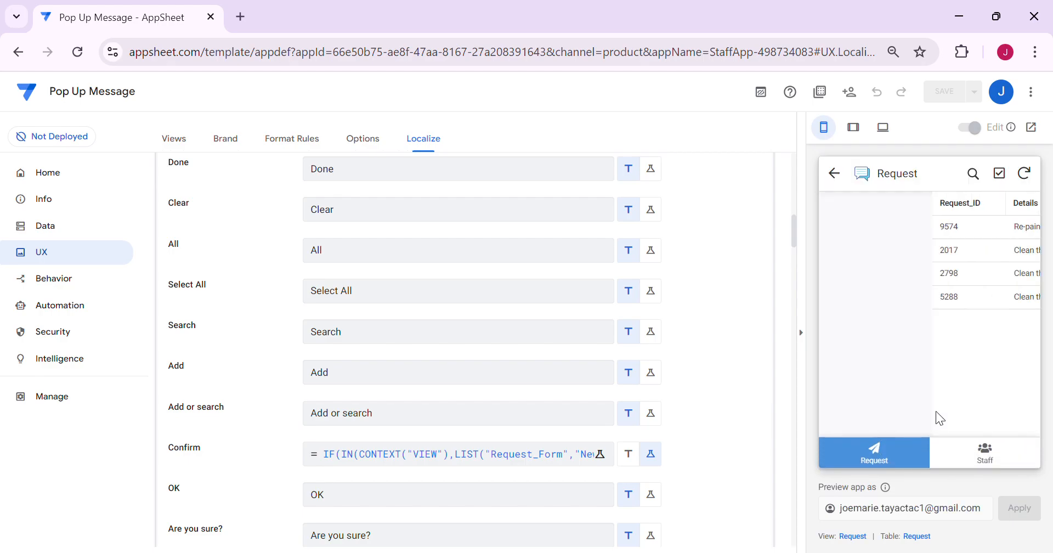
# - Submit a new request with the details "test" in the preview
pyautogui.click(1011, 404)
pyautogui.click(919, 305)
pyautogui.write('test')
pyautogui.click(987, 449)
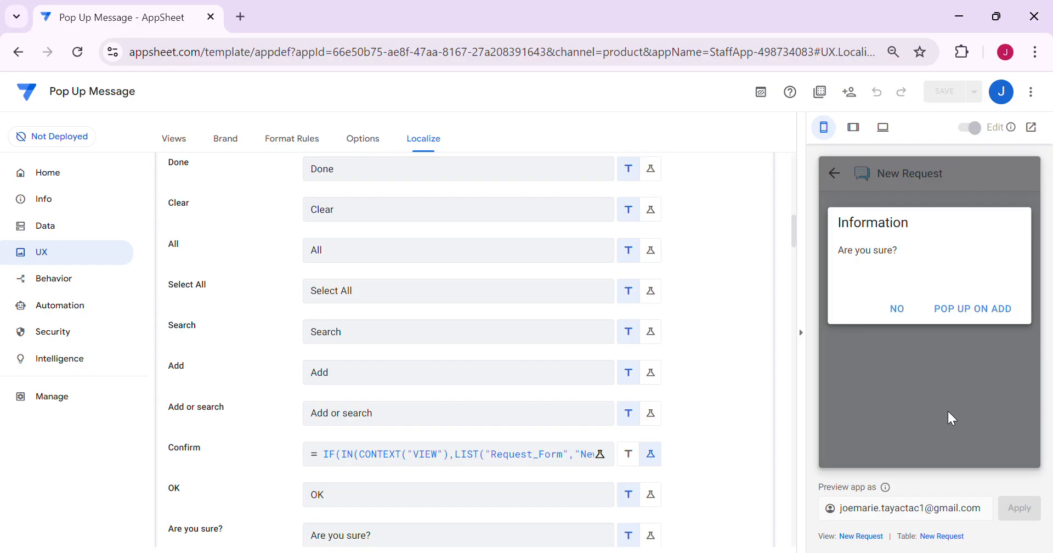
# - Examine the title and message of the pop-up for the submitted new request
pyautogui.moveTo(913, 219); pyautogui.dragTo(846, 223)
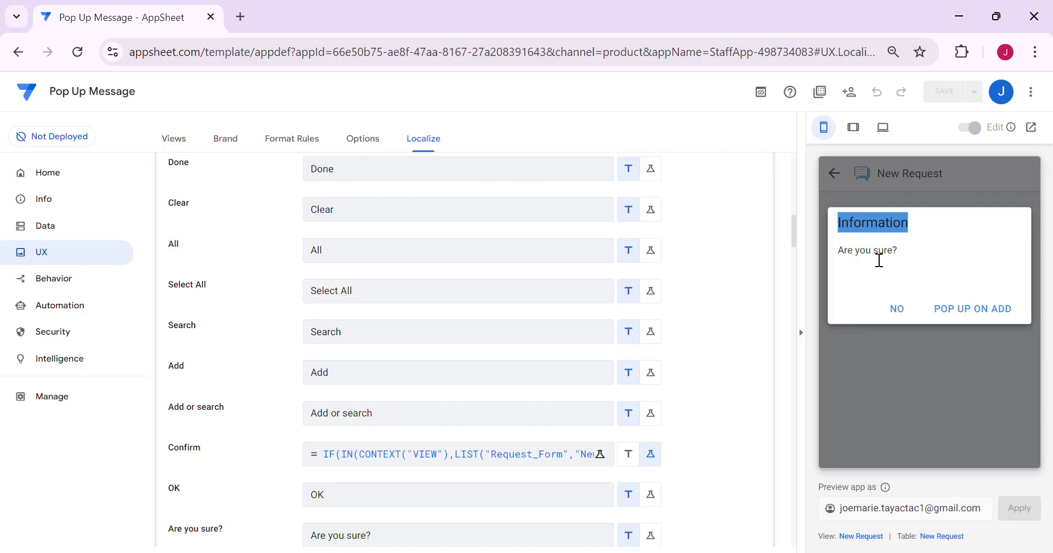
pyautogui.click(907, 232)
pyautogui.moveTo(913, 231); pyautogui.dragTo(834, 225)
pyautogui.hotkey('shift', 'Right')
pyautogui.hotkey('shift', 'Right')
pyautogui.hotkey('shift', 'Right')
pyautogui.hotkey('shift', 'Right')
pyautogui.hotkey('shift', 'Right')
pyautogui.hotkey('shift', 'Right')
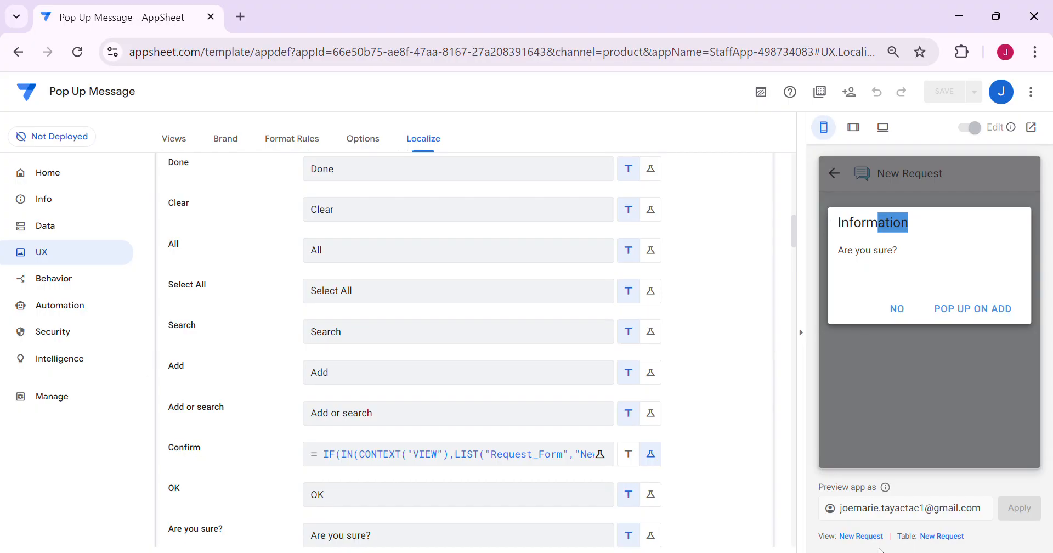
pyautogui.click(883, 253)
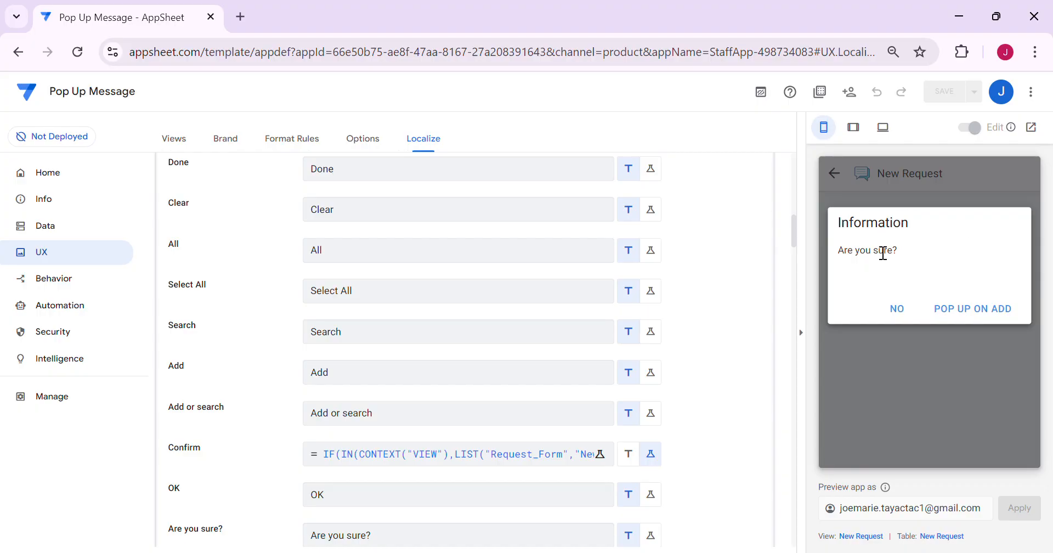
pyautogui.moveTo(850, 224); pyautogui.dragTo(885, 225)
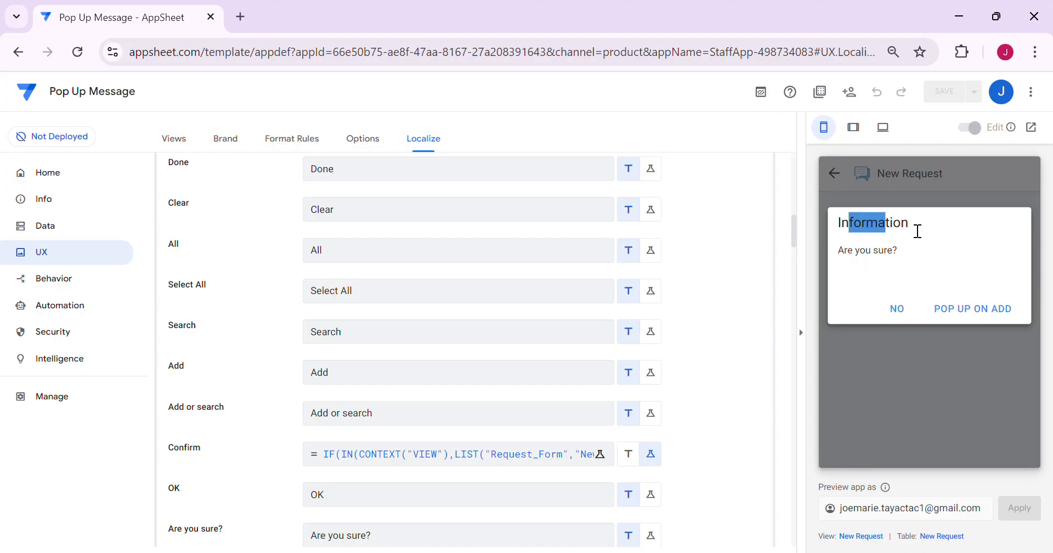
pyautogui.click(913, 226)
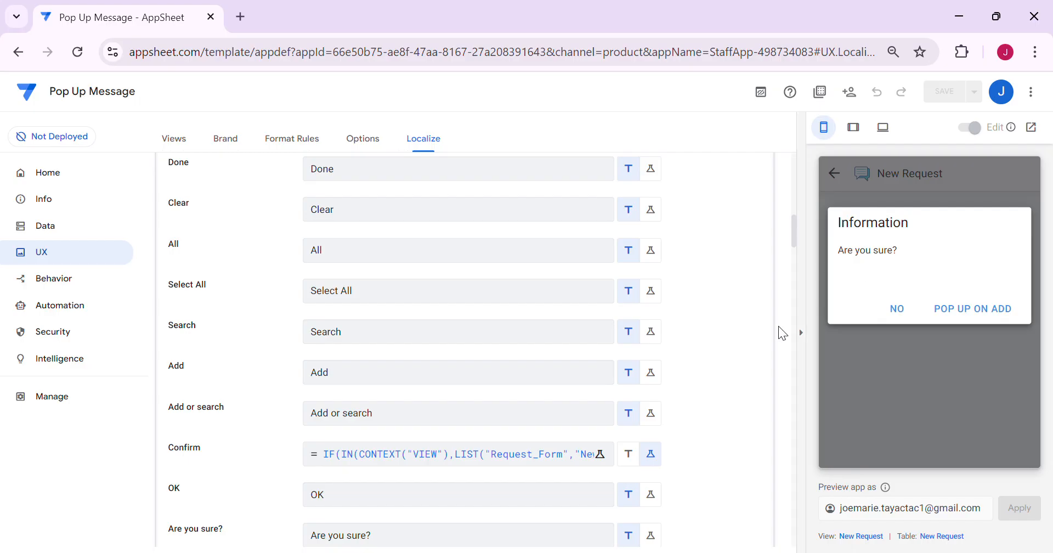
# - Remove "New Request" from the view list in the Confirm system text's expression
pyautogui.click(568, 463)
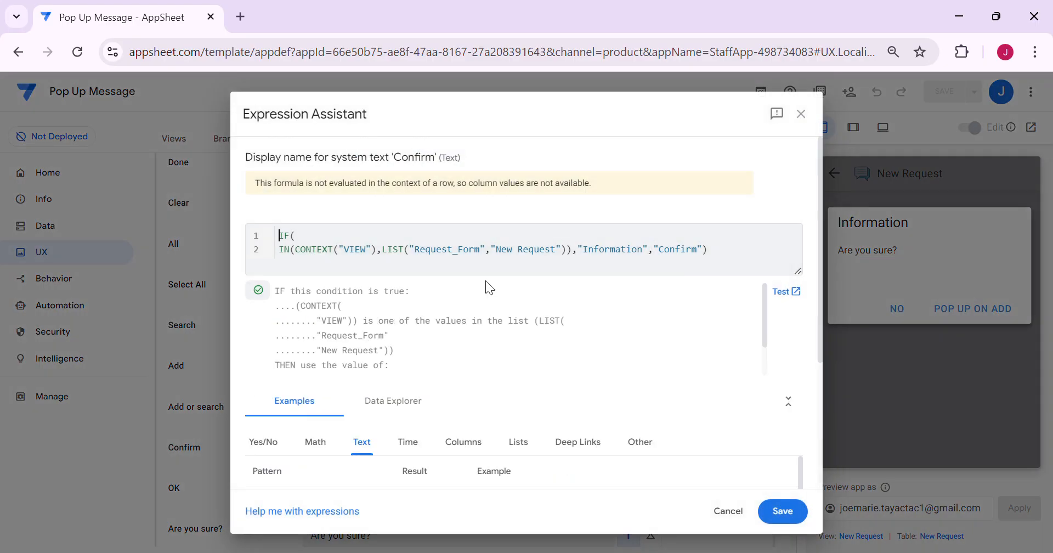
pyautogui.moveTo(797, 272); pyautogui.dragTo(845, 345)
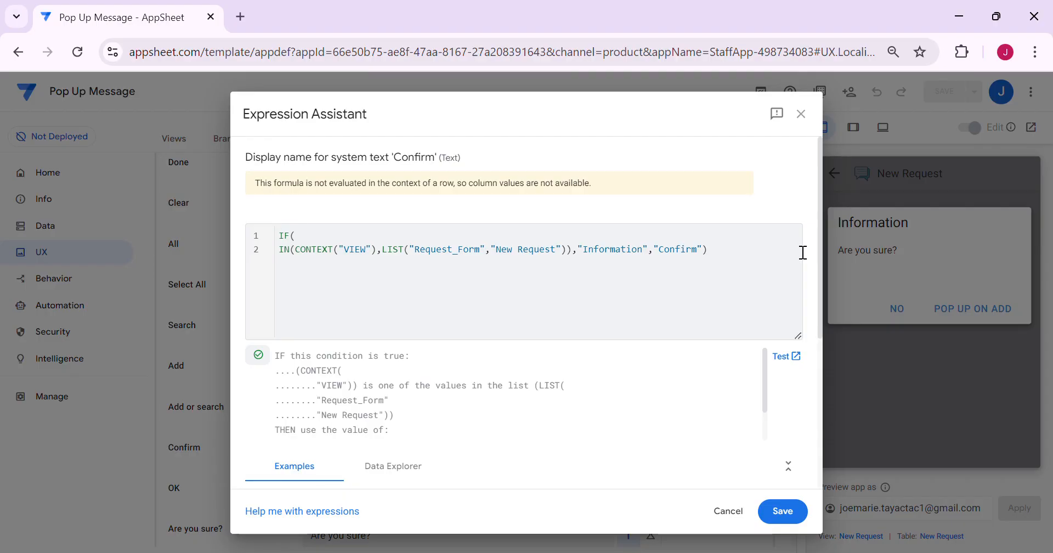
pyautogui.click(601, 267)
pyautogui.click(560, 252)
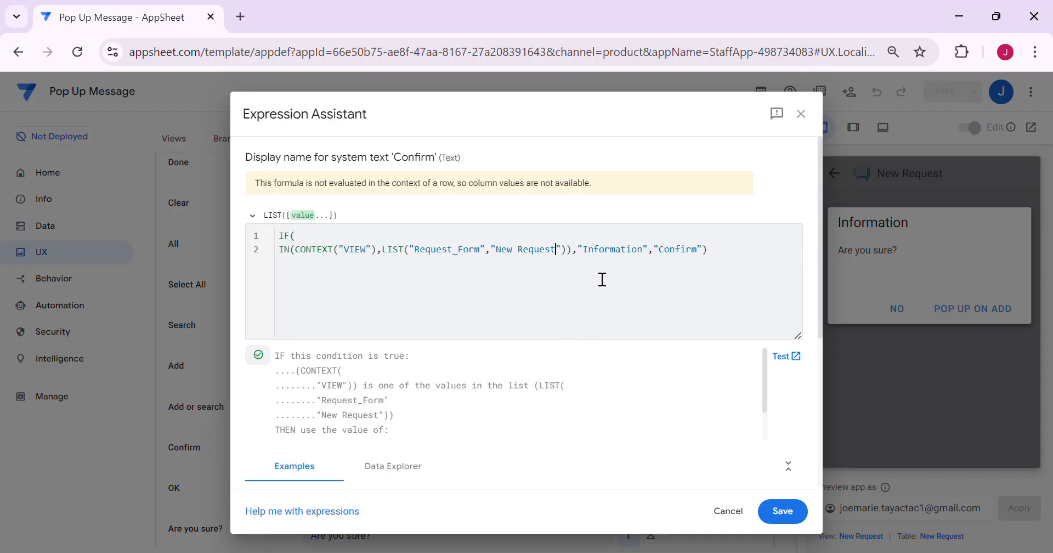
pyautogui.press('BackSpace')
pyautogui.press('BackSpace')
pyautogui.press('BackSpace')
pyautogui.press('BackSpace')
pyautogui.press('BackSpace')
pyautogui.press('BackSpace')
pyautogui.press('BackSpace')
pyautogui.press('BackSpace')
pyautogui.press('BackSpace')
pyautogui.press('BackSpace')
pyautogui.press('BackSpace')
pyautogui.press('BackSpace')
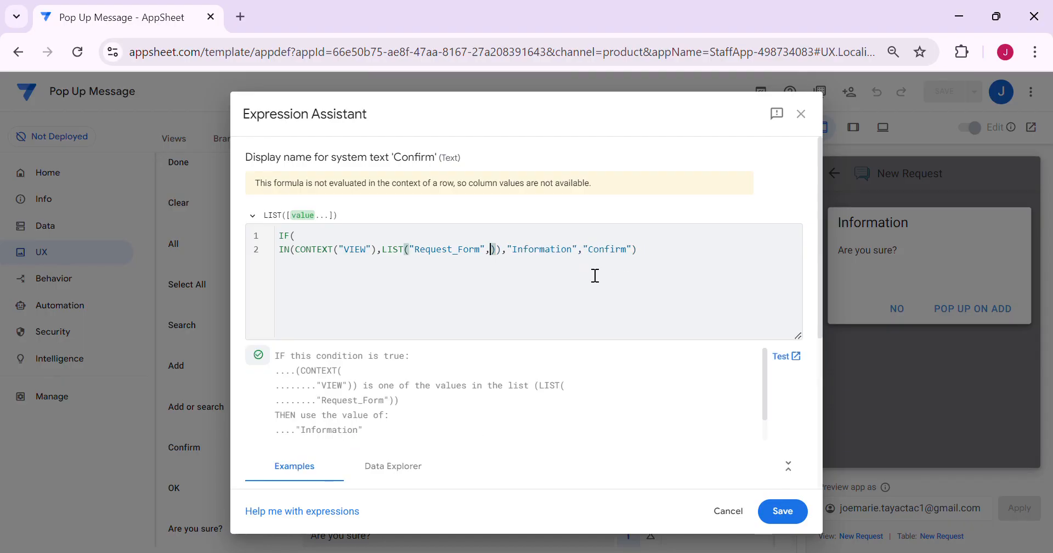
# - Change the outer function of the Confirm expression to IFS
pyautogui.click(322, 250)
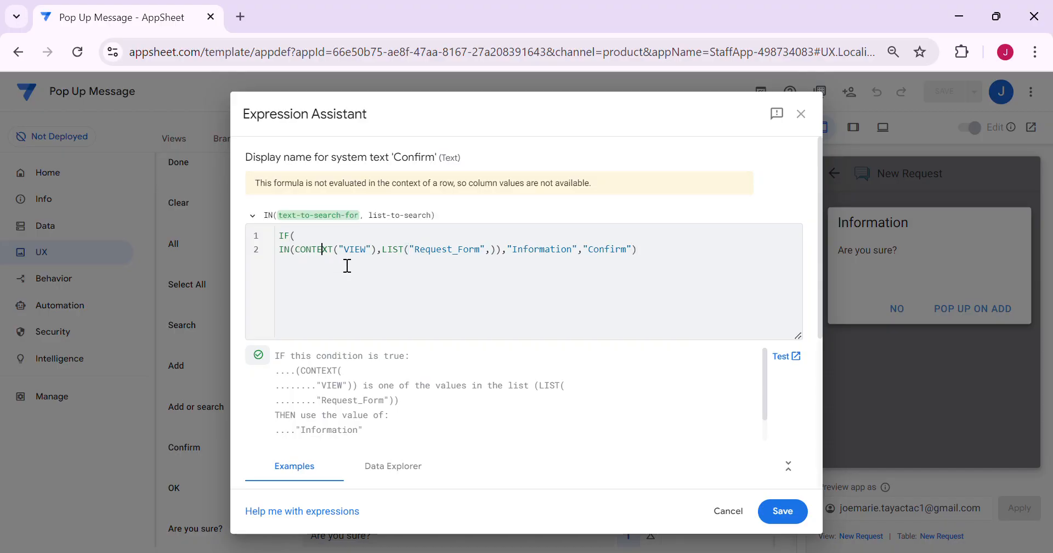
pyautogui.click(291, 240)
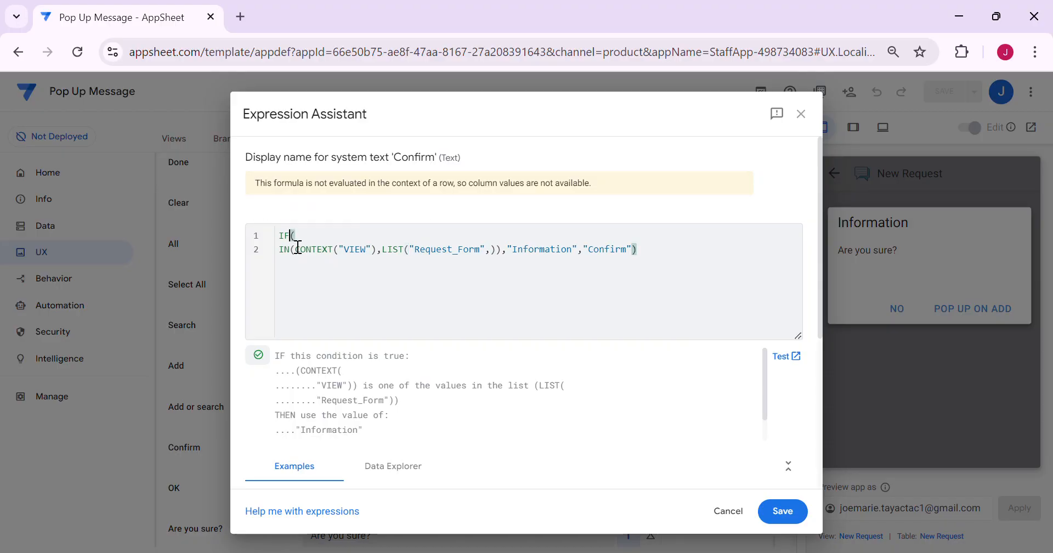
pyautogui.write('S')
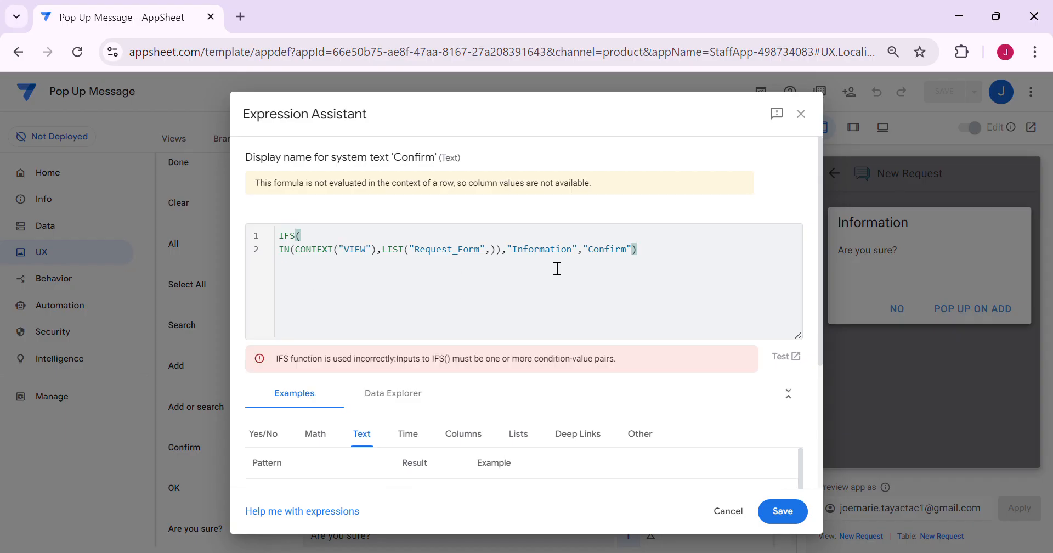
# - Replace the expression's "Confirm" fallback with a duplicate of the Request_Form condition and its "Information" result on a new line
pyautogui.click(587, 255)
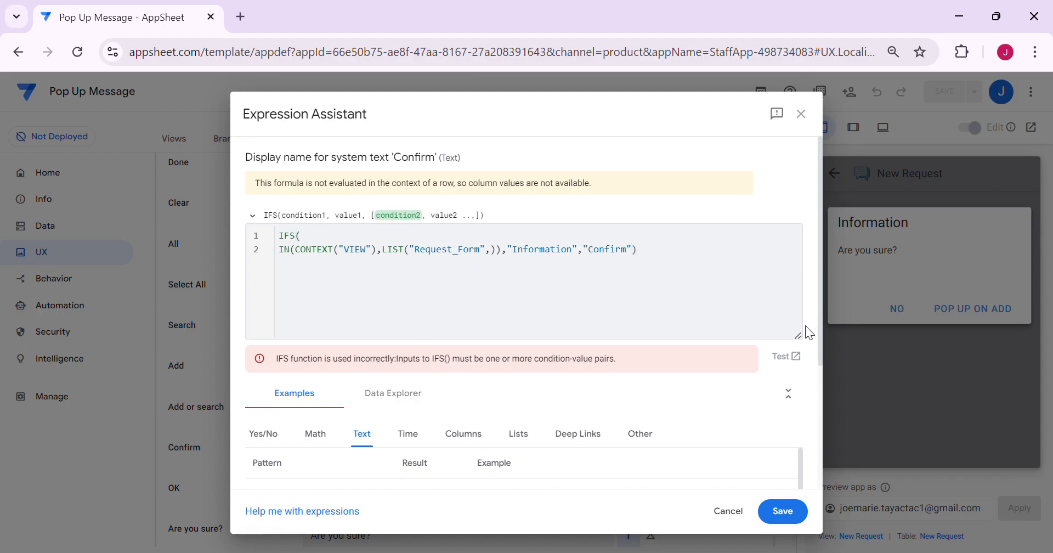
pyautogui.tripleClick(291, 257)
pyautogui.hotkey('ctrl', 'c')
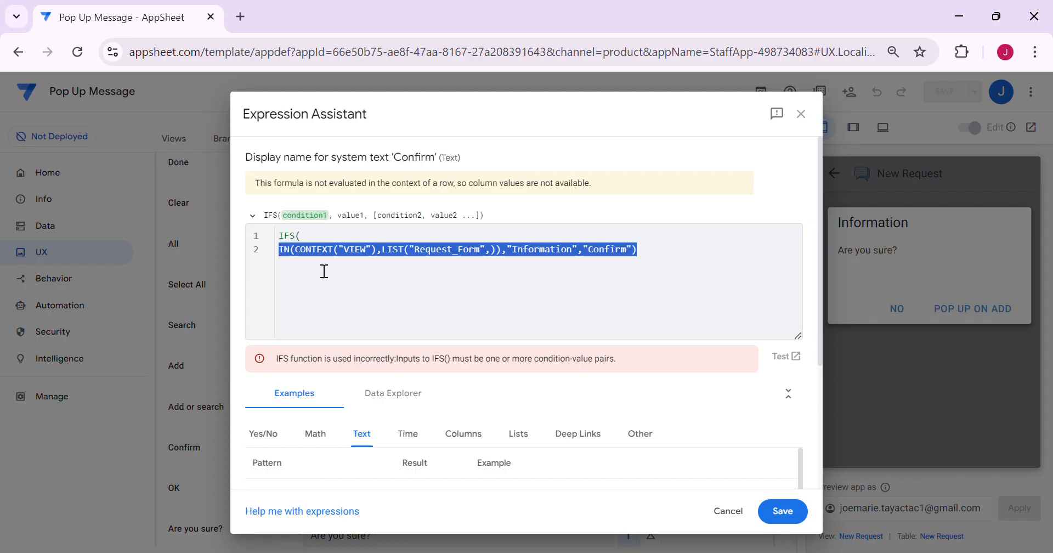
pyautogui.moveTo(279, 250); pyautogui.dragTo(553, 256)
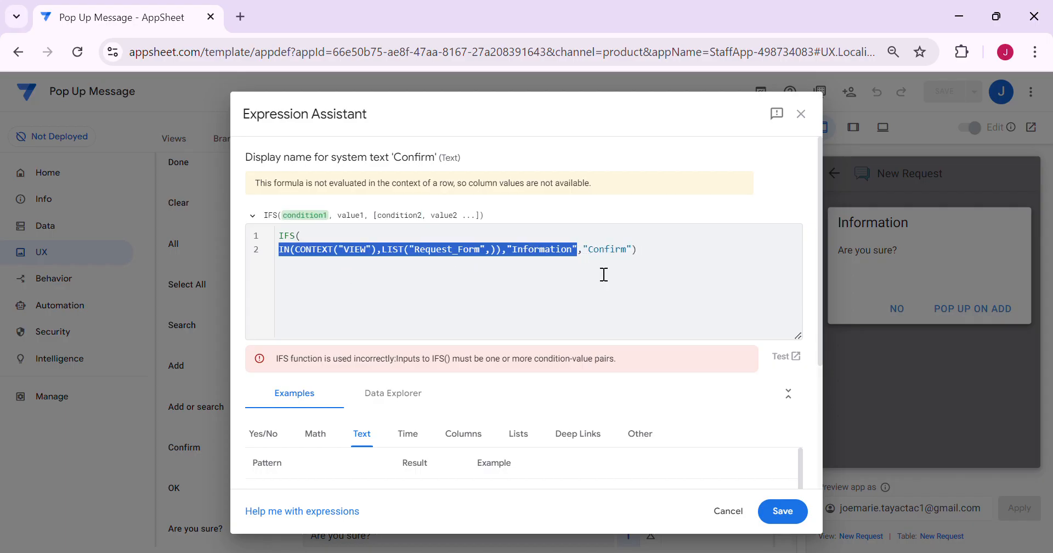
pyautogui.click(585, 253)
pyautogui.moveTo(651, 268); pyautogui.dragTo(616, 253)
pyautogui.press('BackSpace')
pyautogui.press('BackSpace')
pyautogui.press('BackSpace')
pyautogui.press('BackSpace')
pyautogui.press('BackSpace')
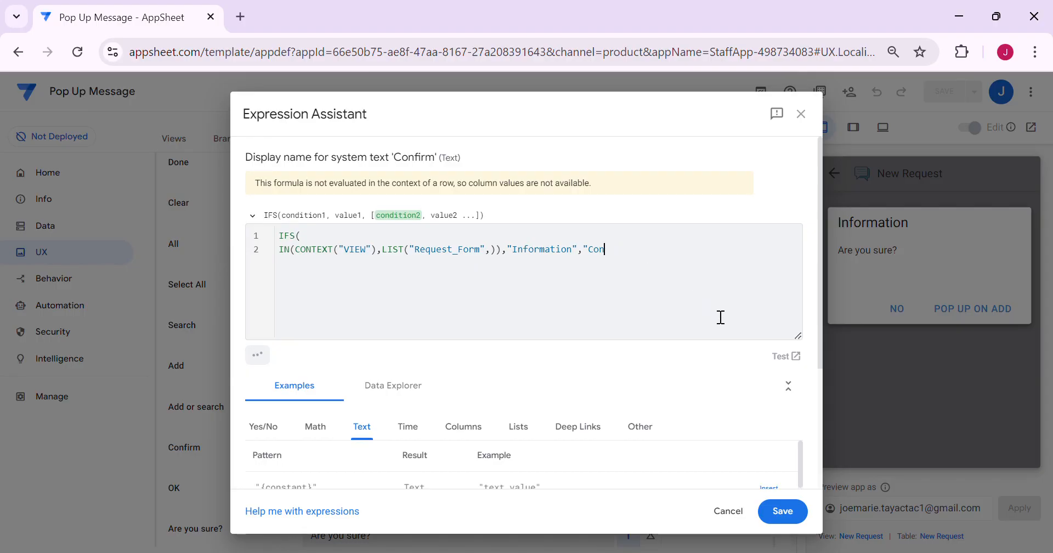
pyautogui.press('BackSpace')
pyautogui.press('BackSpace')
pyautogui.press('Return')
pyautogui.hotkey('ctrl', 'v')
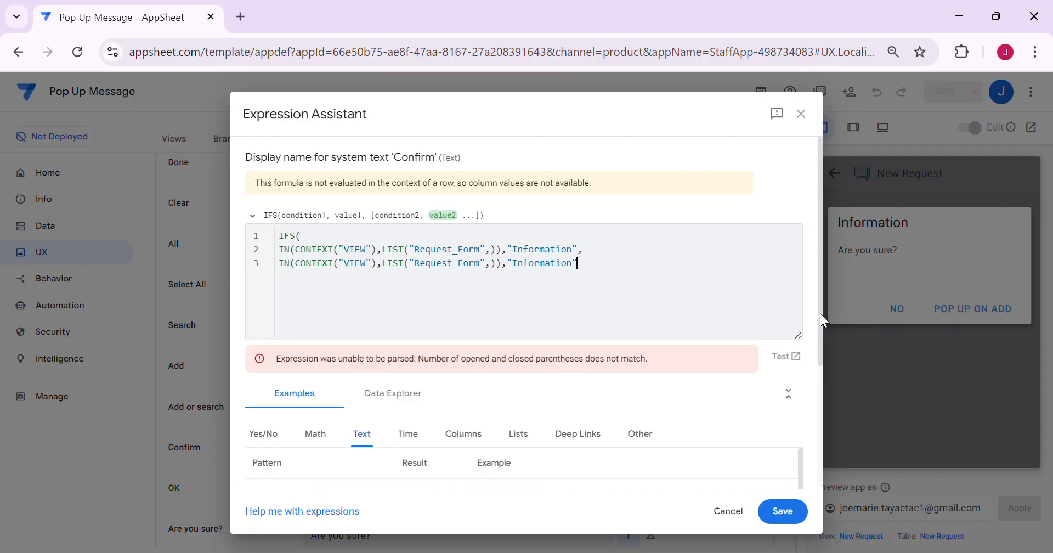
# - Change the view name in the second condition's LIST to "New Request"
pyautogui.click(482, 264)
pyautogui.press('BackSpace')
pyautogui.press('BackSpace')
pyautogui.press('BackSpace')
pyautogui.press('BackSpace')
pyautogui.press('BackSpace')
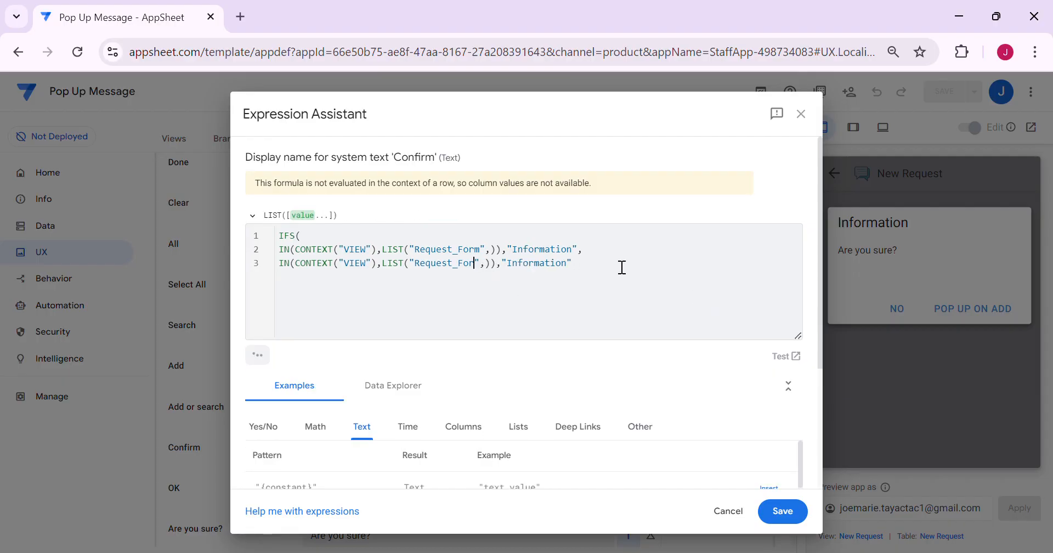
pyautogui.click(622, 268)
pyautogui.press('BackSpace')
pyautogui.press('BackSpace')
pyautogui.press('BackSpace')
pyautogui.press('BackSpace')
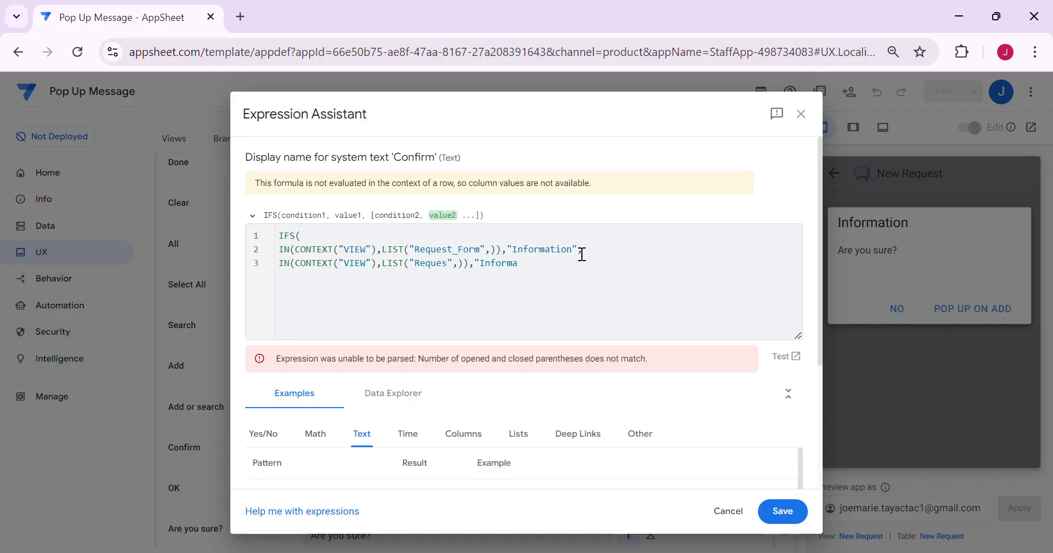
pyautogui.click(455, 270)
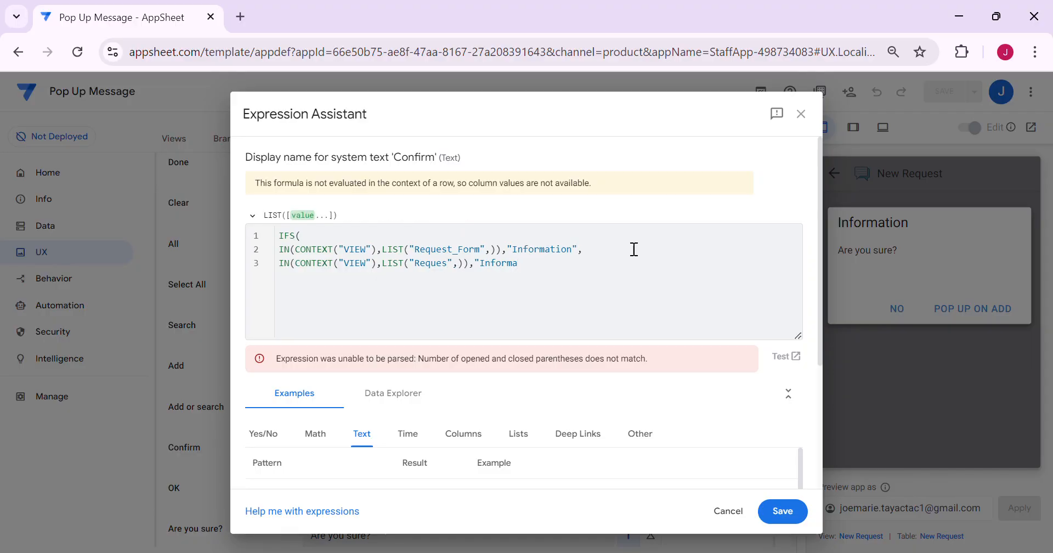
pyautogui.write('t')
pyautogui.press('Left')
pyautogui.press('Left')
pyautogui.press('Left')
pyautogui.press('Left')
pyautogui.press('Left')
pyautogui.press('Left')
pyautogui.write('New')
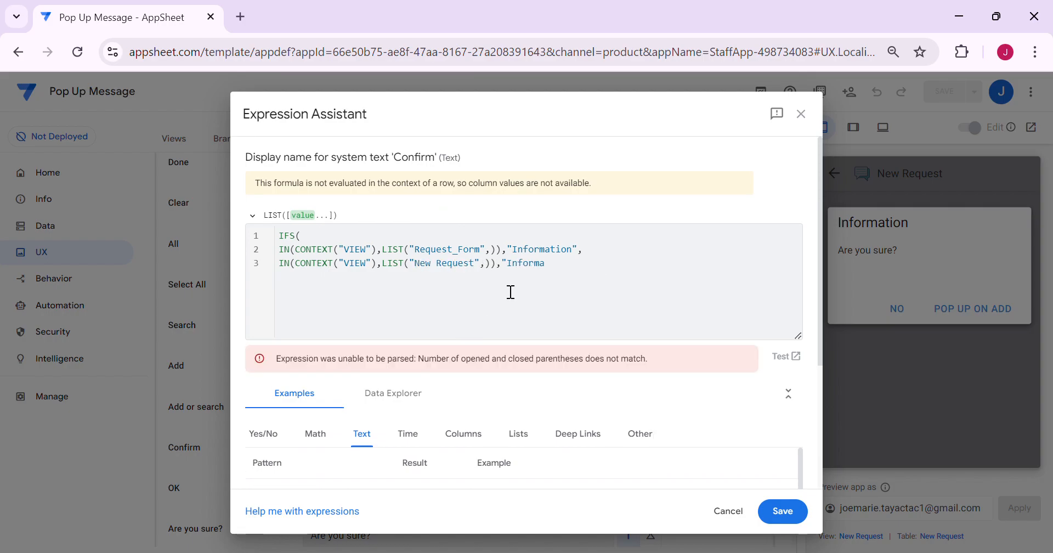
# - Set the second condition's result to "New Request", close the IFS parenthesis, and save the expression and the app
pyautogui.click(554, 265)
pyautogui.press('BackSpace')
pyautogui.press('BackSpace')
pyautogui.press('BackSpace')
pyautogui.press('BackSpace')
pyautogui.press('BackSpace')
pyautogui.write('New')
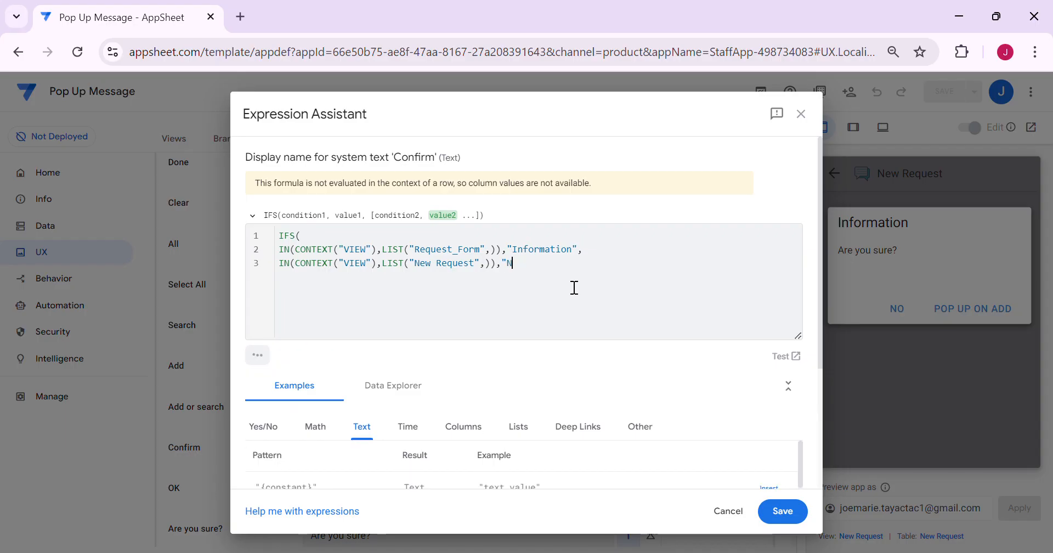
pyautogui.write(' Request""')
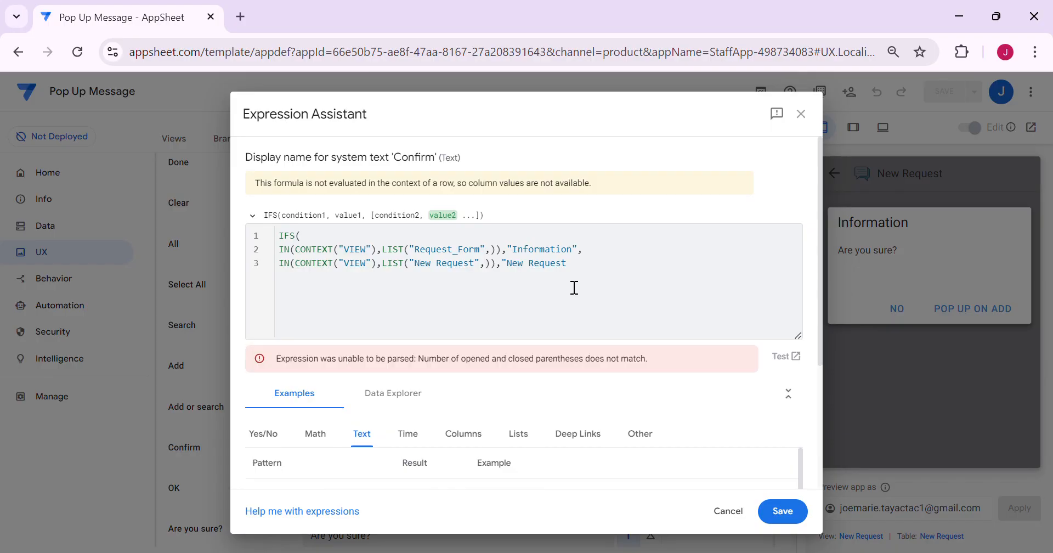
pyautogui.write(',')
pyautogui.press('BackSpace')
pyautogui.write(')')
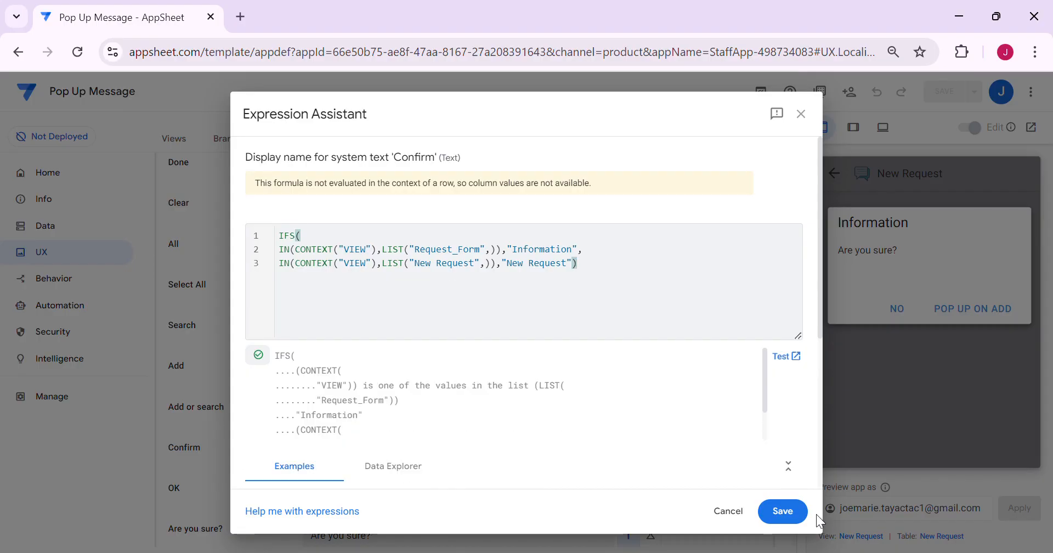
pyautogui.click(783, 510)
pyautogui.click(963, 93)
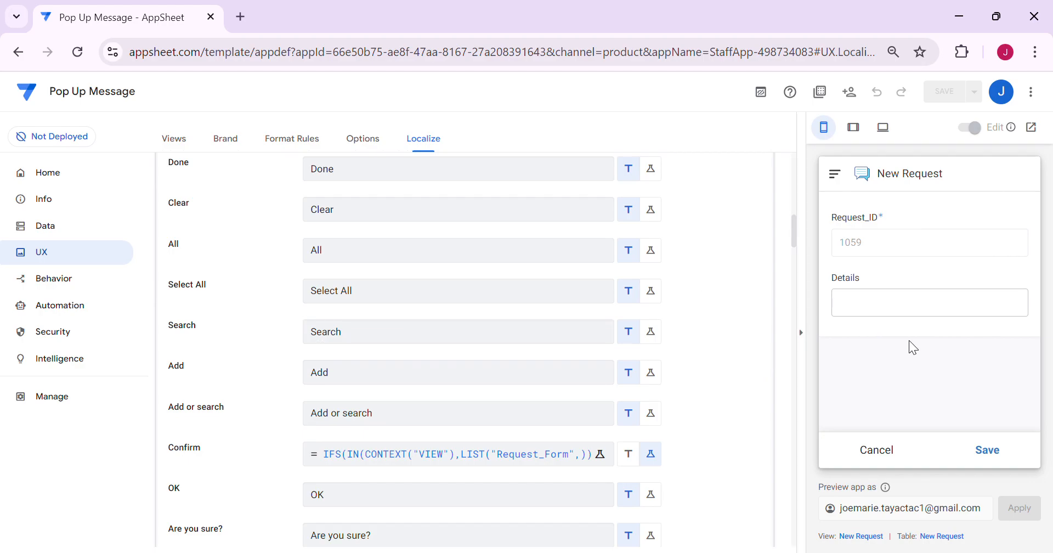
# - Test the edit pop-up in the preview by removing the trailing extra punctuation from request 9574's details, saving it and closing the pop-up
pyautogui.click(887, 439)
pyautogui.click(900, 455)
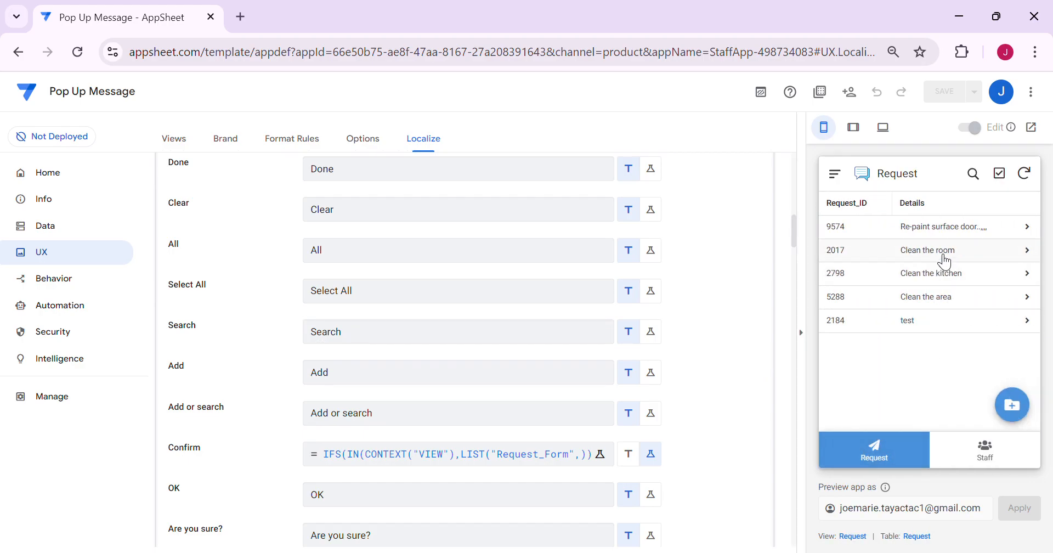
pyautogui.click(951, 235)
pyautogui.click(1012, 403)
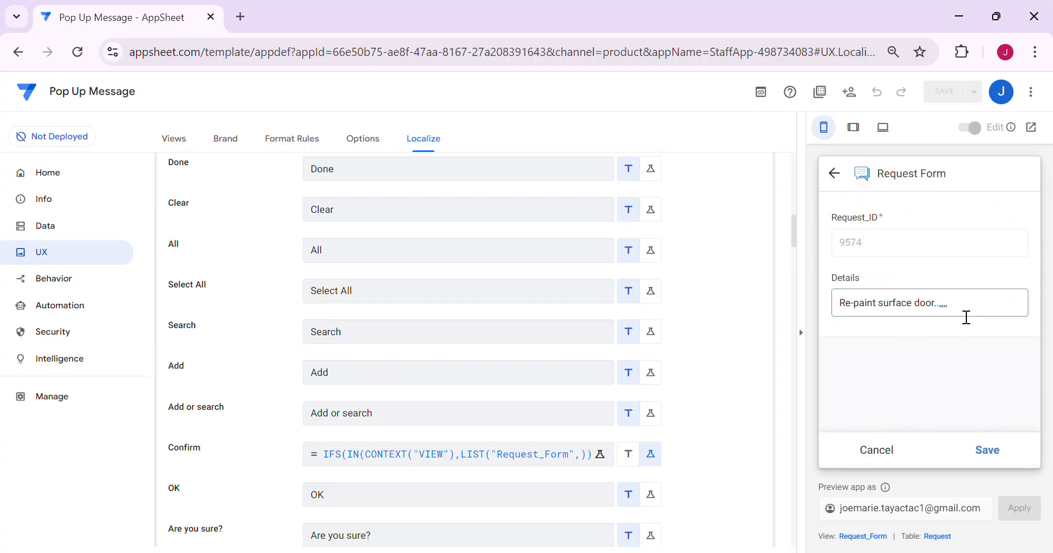
pyautogui.click(984, 308)
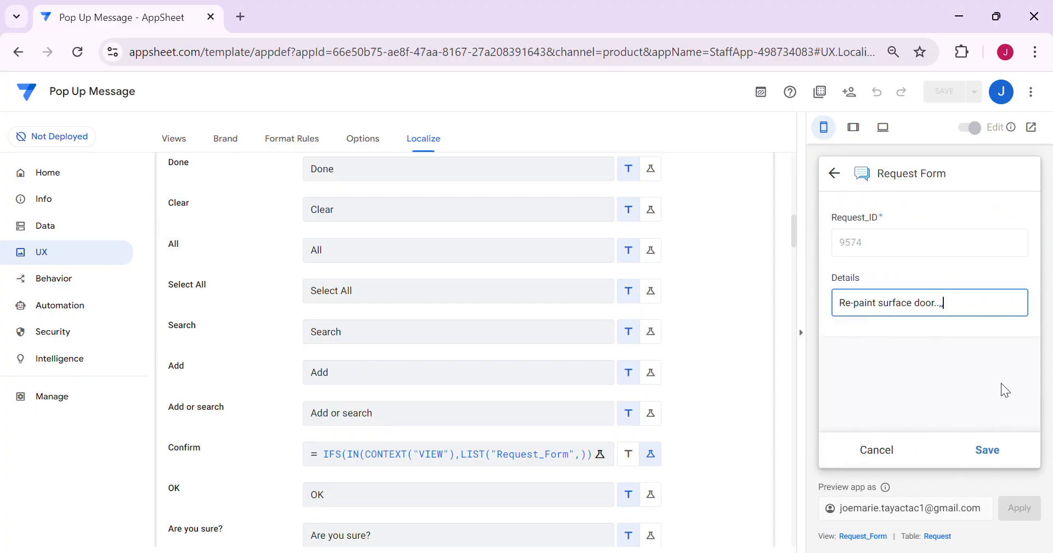
pyautogui.click(1009, 452)
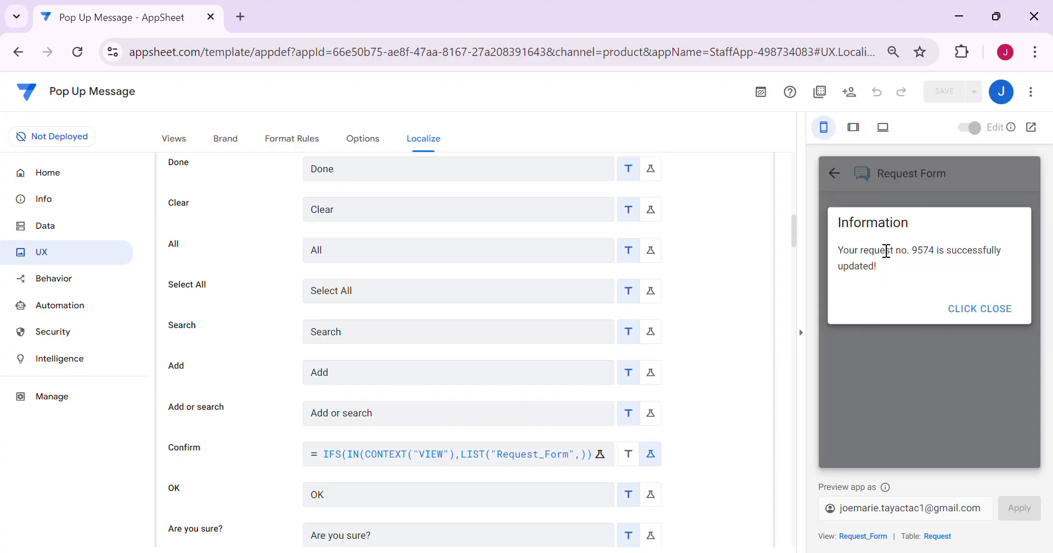
pyautogui.click(974, 314)
# - Submit a new request with the details "trssss" in the preview
pyautogui.click(1012, 406)
pyautogui.click(927, 307)
pyautogui.write('trssss')
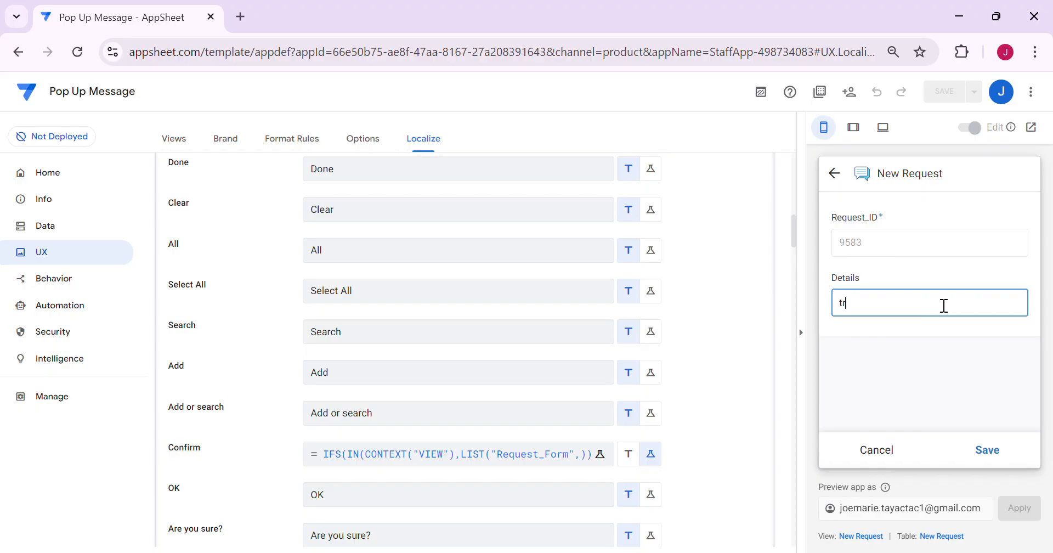
pyautogui.click(1002, 451)
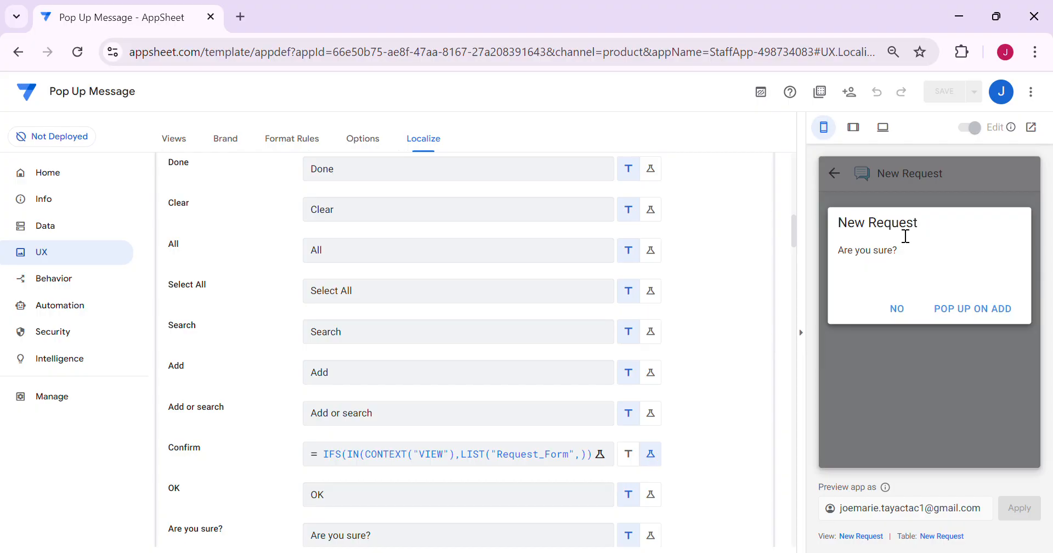
# - Check the title of the pop-up for the added request and dismiss it with No
pyautogui.moveTo(928, 221); pyautogui.dragTo(881, 213)
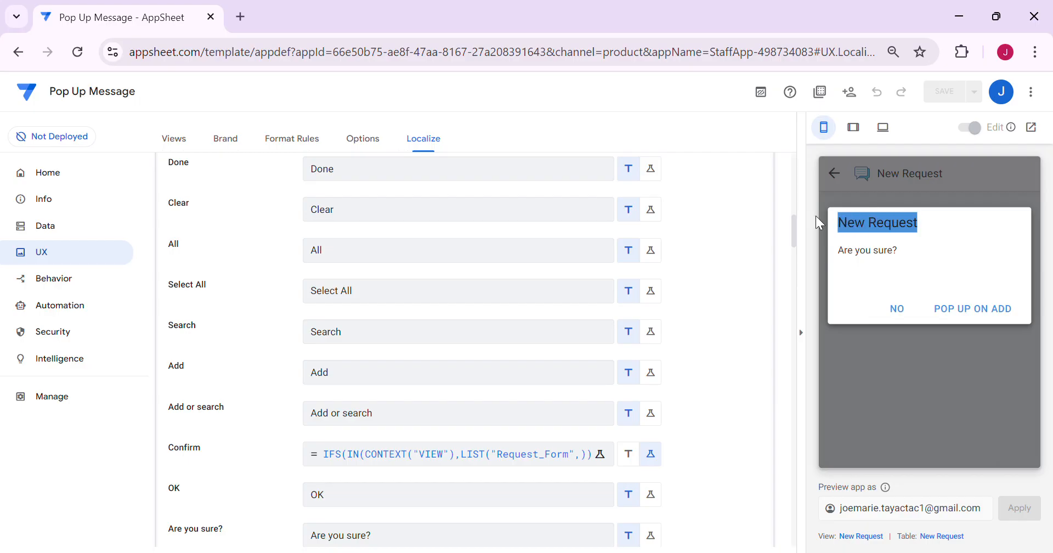
pyautogui.moveTo(822, 227); pyautogui.dragTo(914, 230)
pyautogui.click(936, 231)
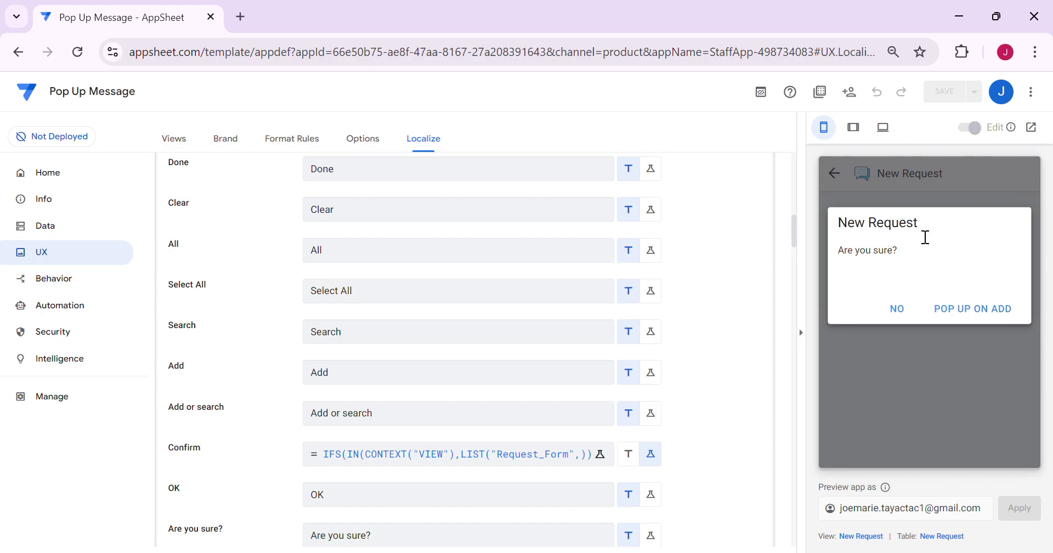
pyautogui.click(893, 315)
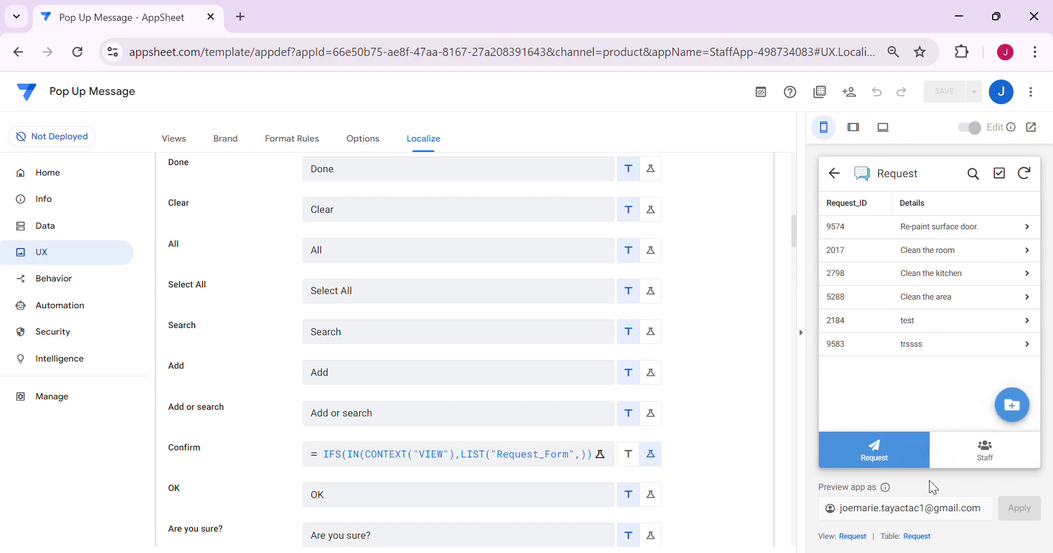
# - Submit another new request with the details "hhh" in the preview and check the pop-up's title and message
pyautogui.click(1012, 405)
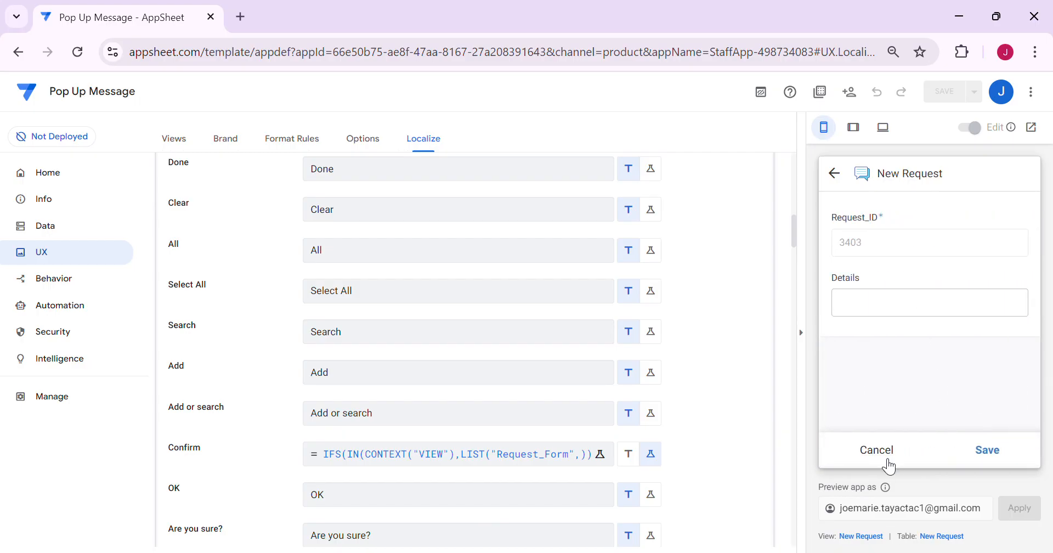
pyautogui.click(894, 306)
pyautogui.write('hhh')
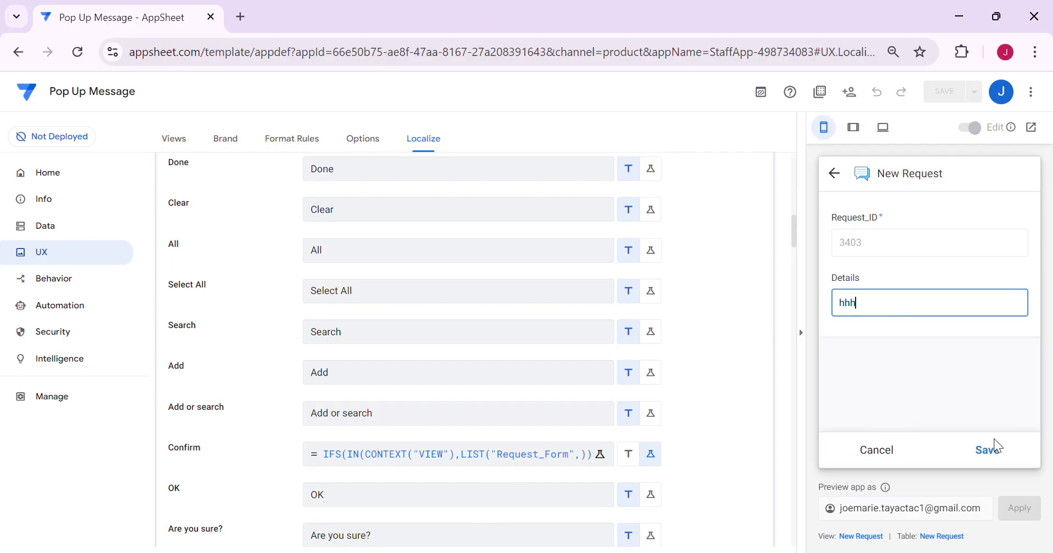
pyautogui.click(993, 442)
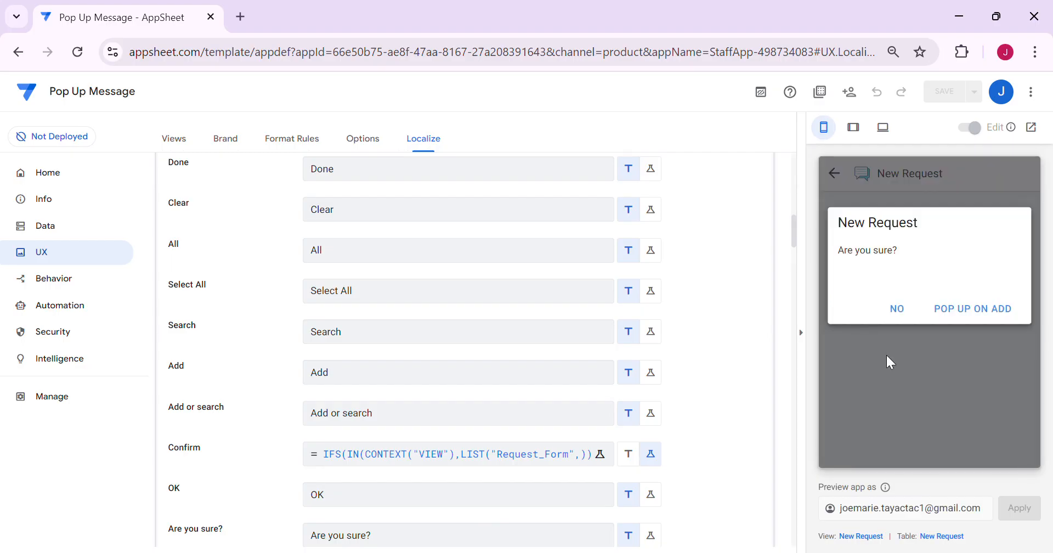
pyautogui.moveTo(901, 251); pyautogui.dragTo(816, 267)
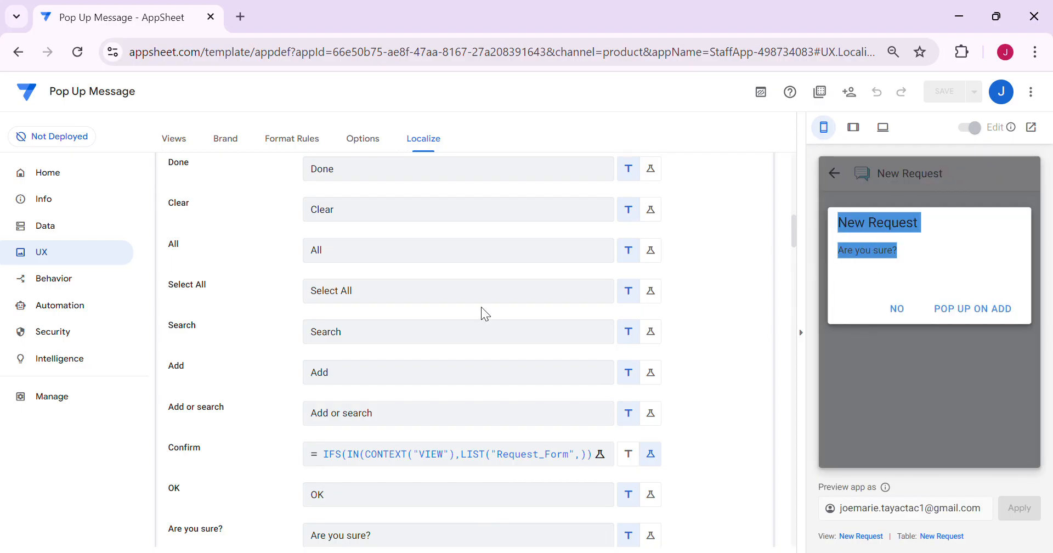
# - Examine the confirmation settings of the New Request action
pyautogui.click(92, 284)
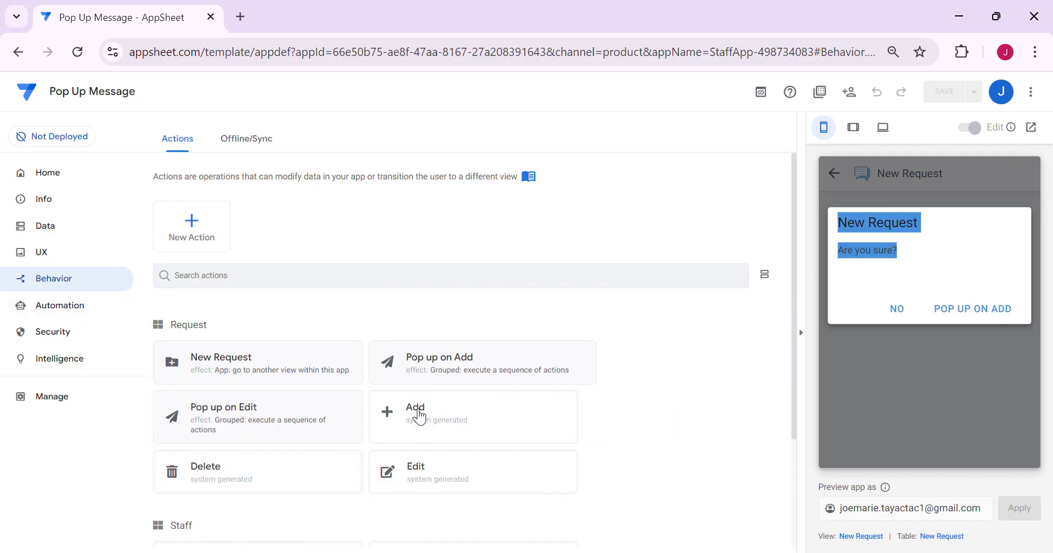
pyautogui.click(329, 371)
pyautogui.scroll(-6, 403, 333)
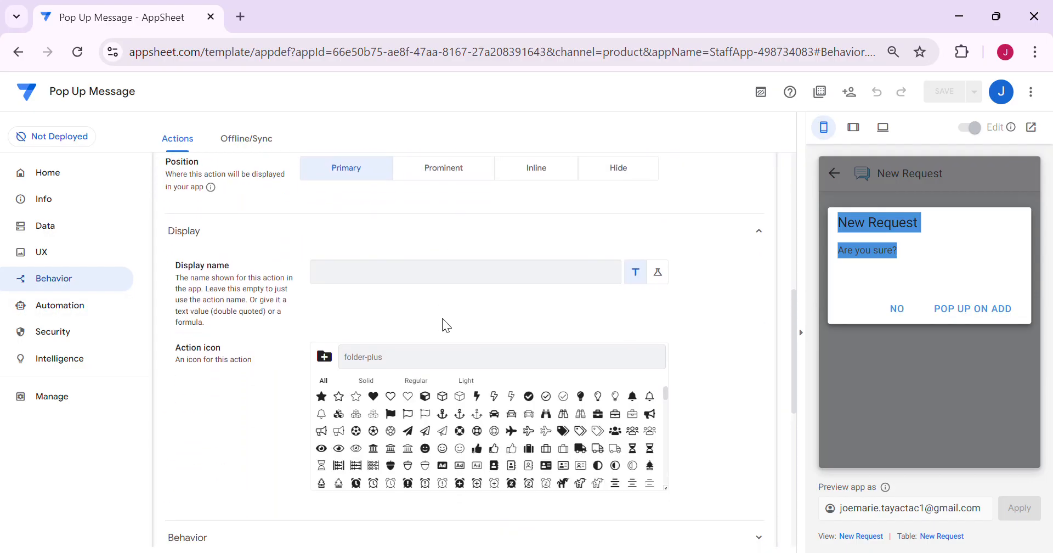
pyautogui.click(282, 447)
pyautogui.scroll(-3, 291, 429)
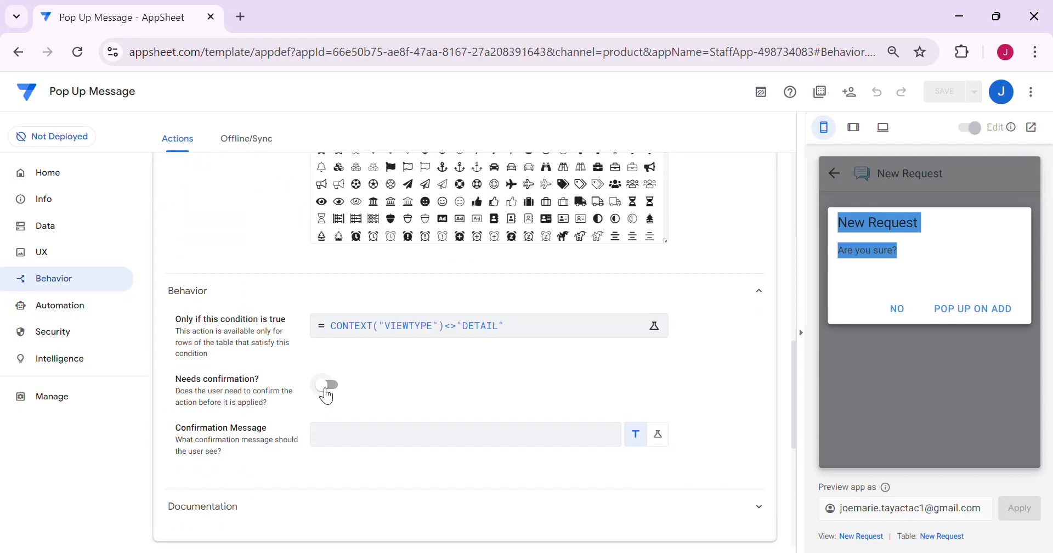
pyautogui.scroll(10, 600, 367)
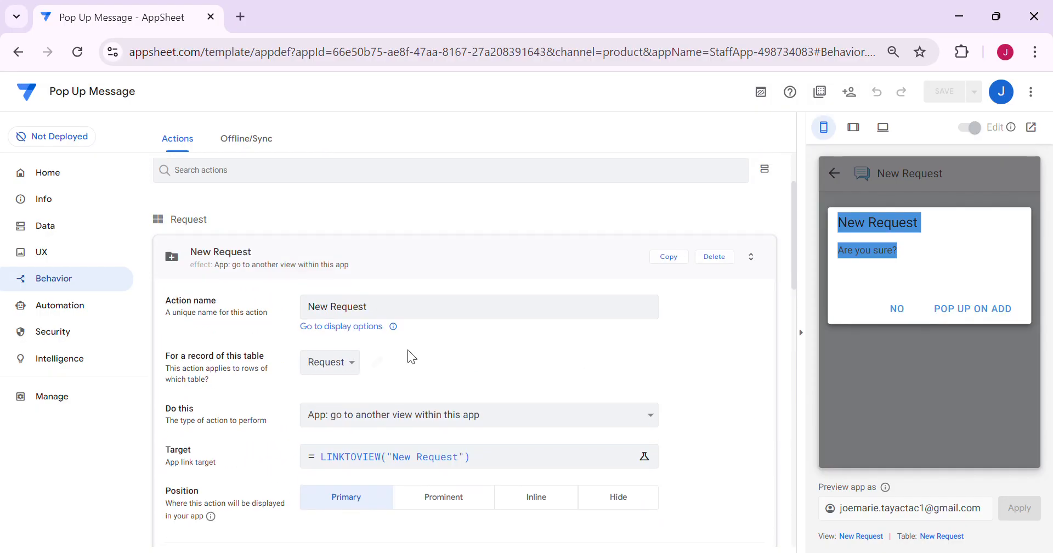
pyautogui.click(404, 261)
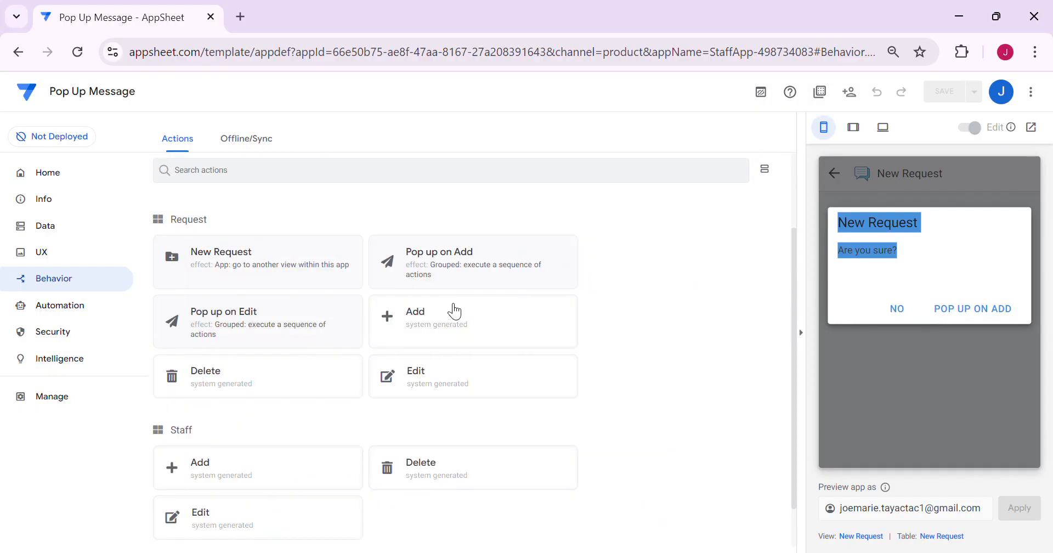
# - Turn on confirmation for the Pop up on Add action and switch its confirmation message to a formula
pyautogui.click(477, 274)
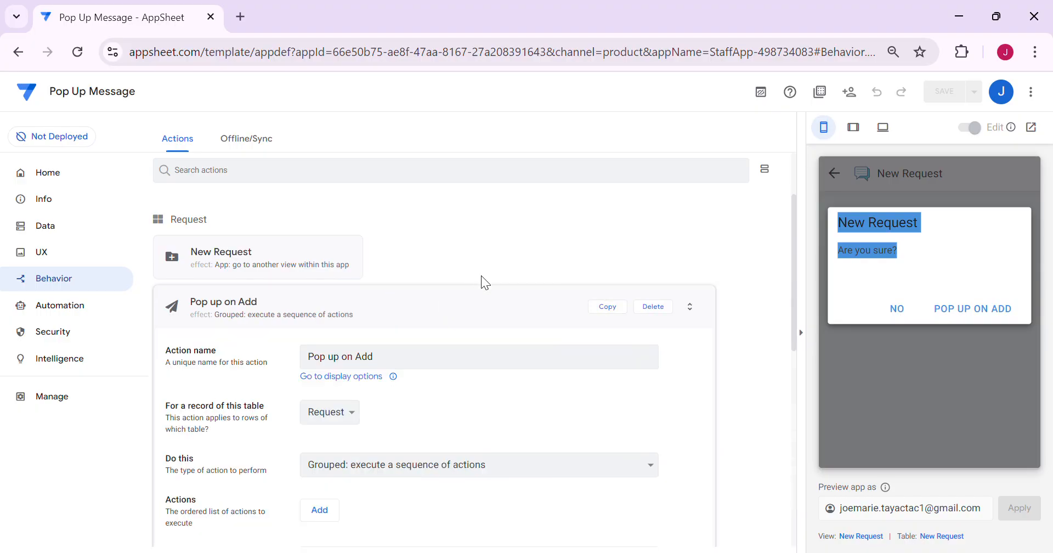
pyautogui.scroll(-8, 522, 322)
pyautogui.click(274, 201)
pyautogui.scroll(6, 533, 321)
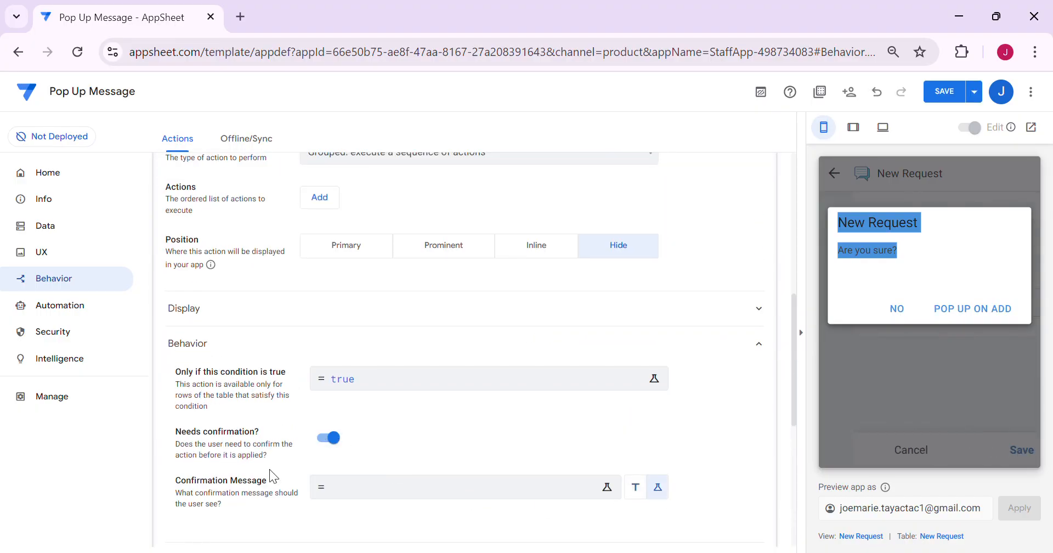
# - Set the Pop up on Add confirmation message to CONCATENATE("Your request no."," ",[Request_ID]," ","is successfully submitted!")
pyautogui.click(472, 493)
pyautogui.write('CONCATENATE')
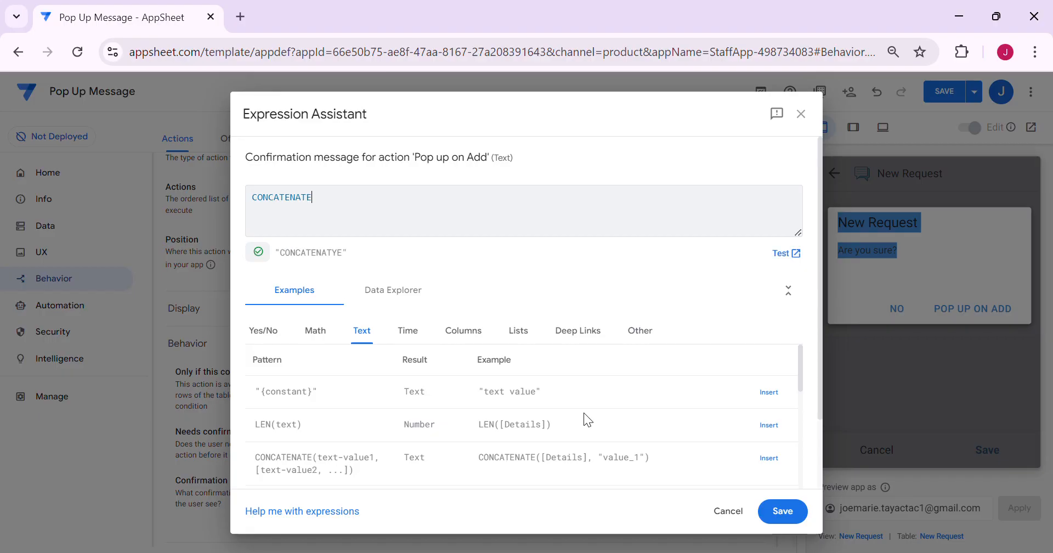
pyautogui.write('(')
pyautogui.press('Return')
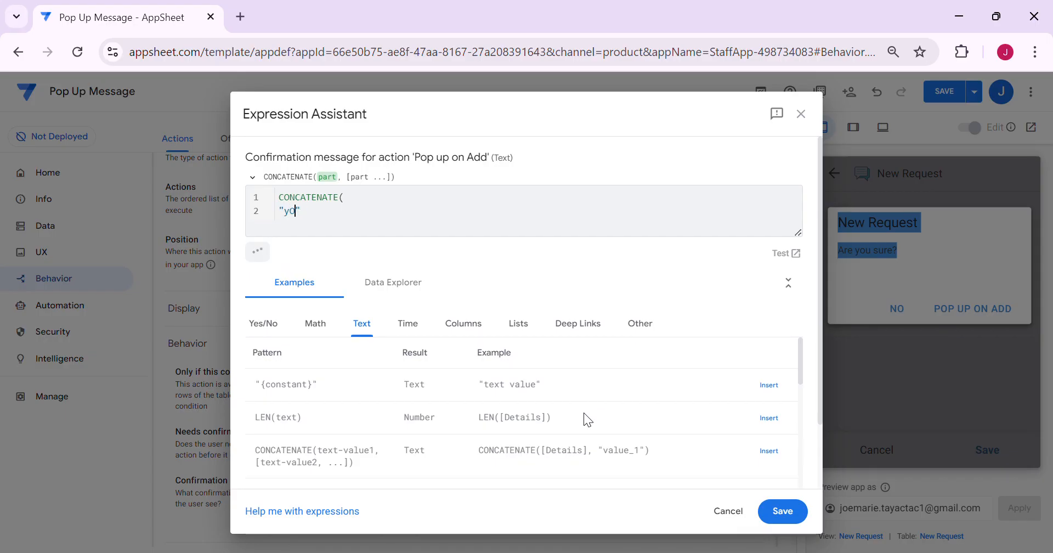
pyautogui.write('Your request')
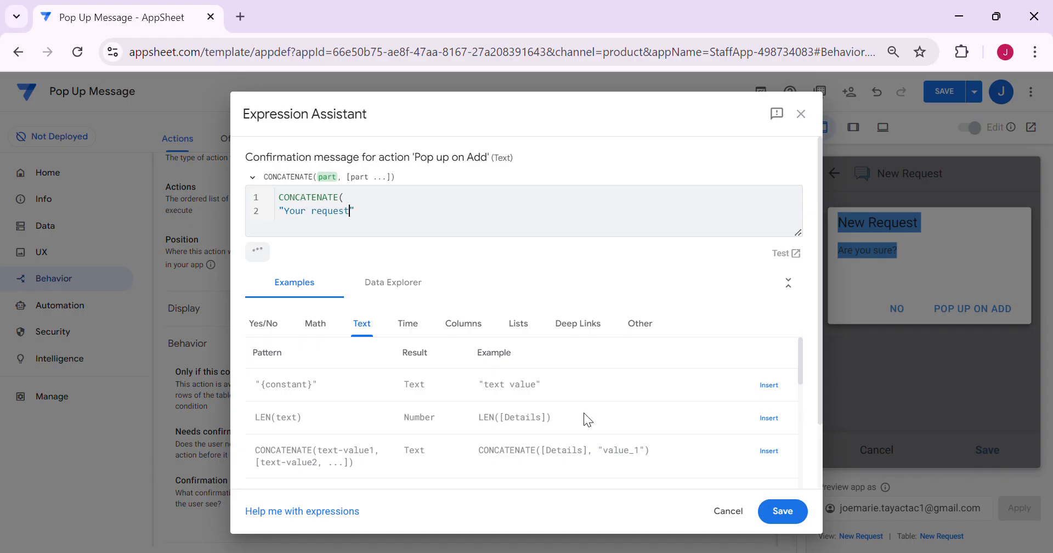
pyautogui.write(' no."," ')
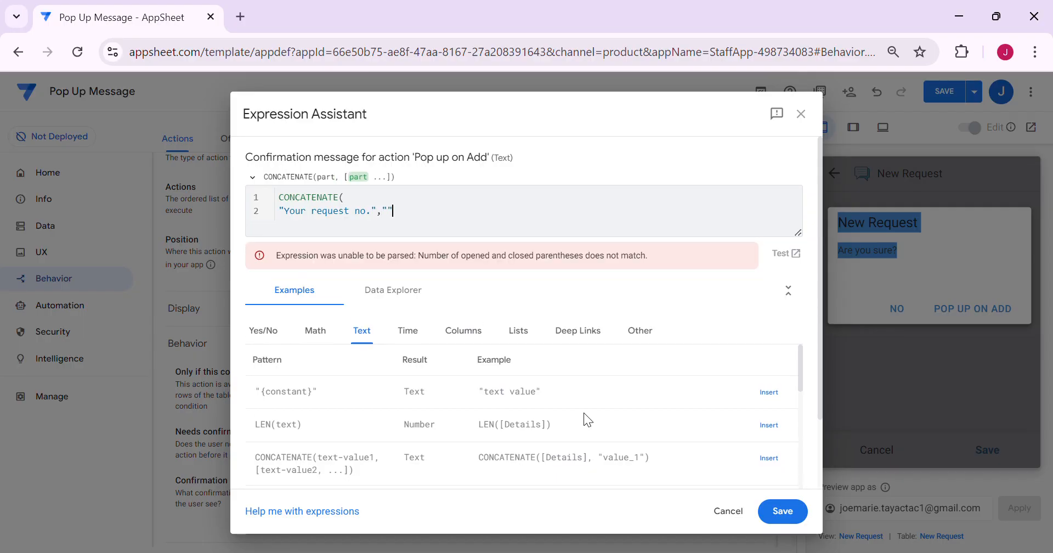
pyautogui.write('",[re')
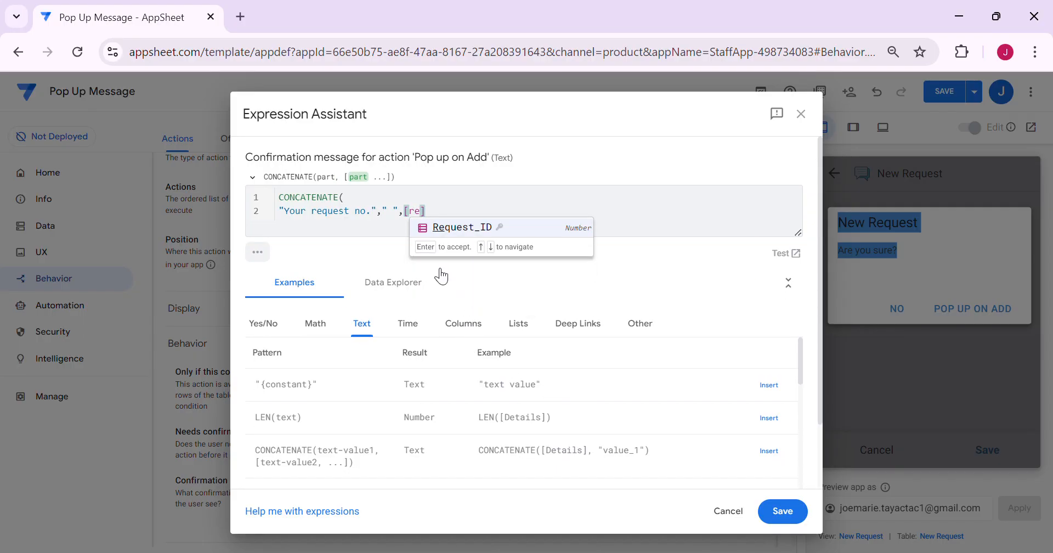
pyautogui.click(480, 226)
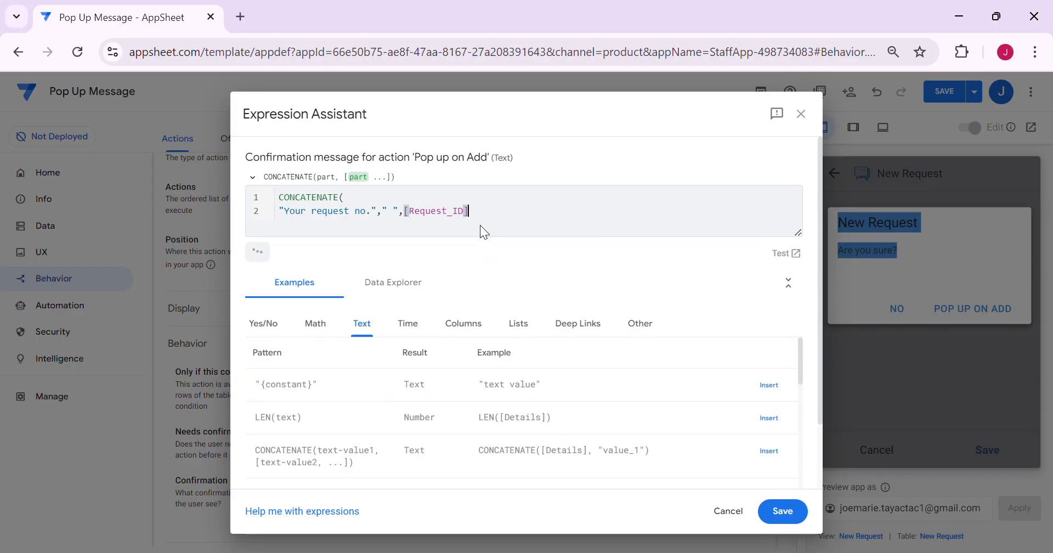
pyautogui.write('," ","is successfully ')
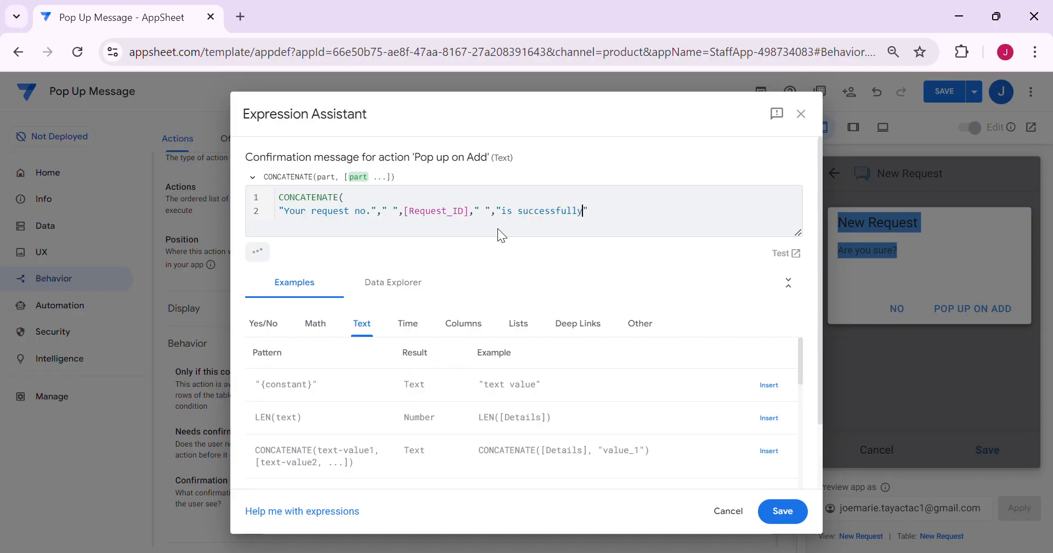
pyautogui.write('submi')
pyautogui.write('tted')
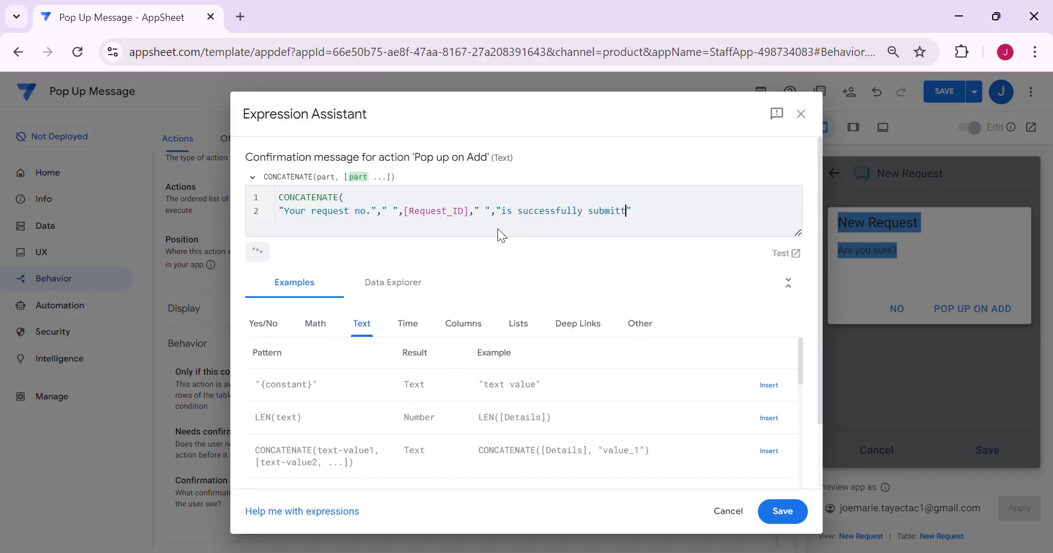
pyautogui.write('!')
pyautogui.press('End')
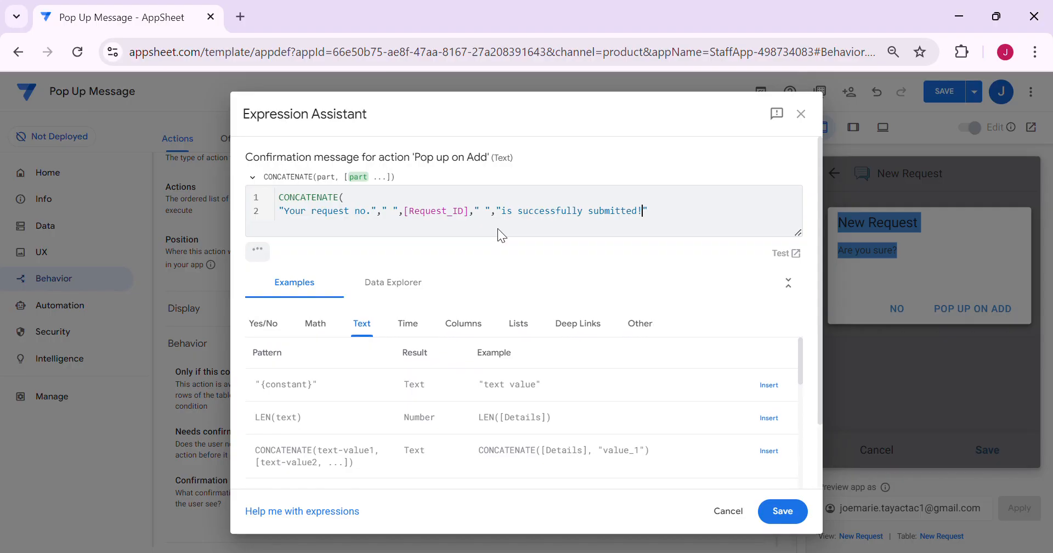
pyautogui.write(')')
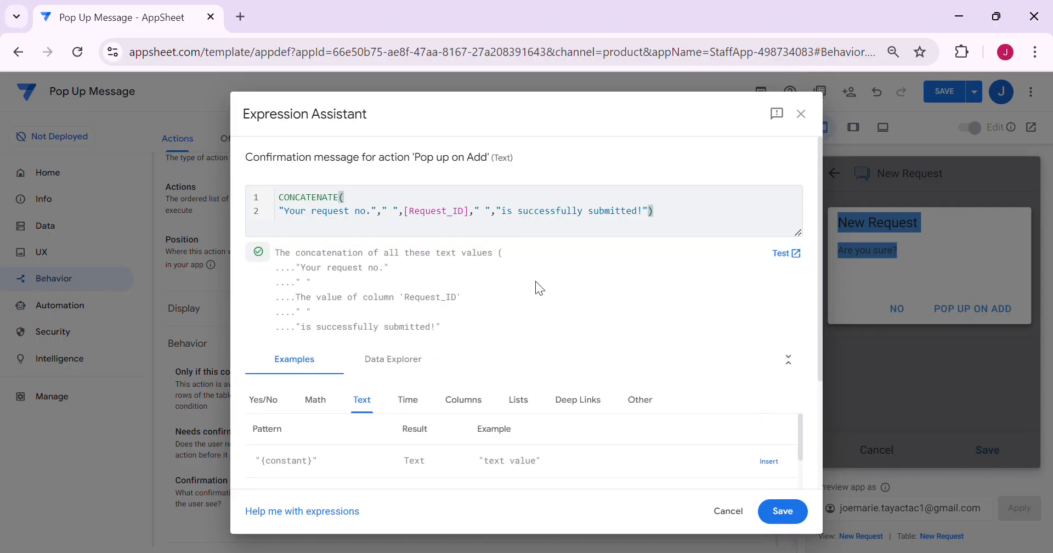
pyautogui.click(792, 514)
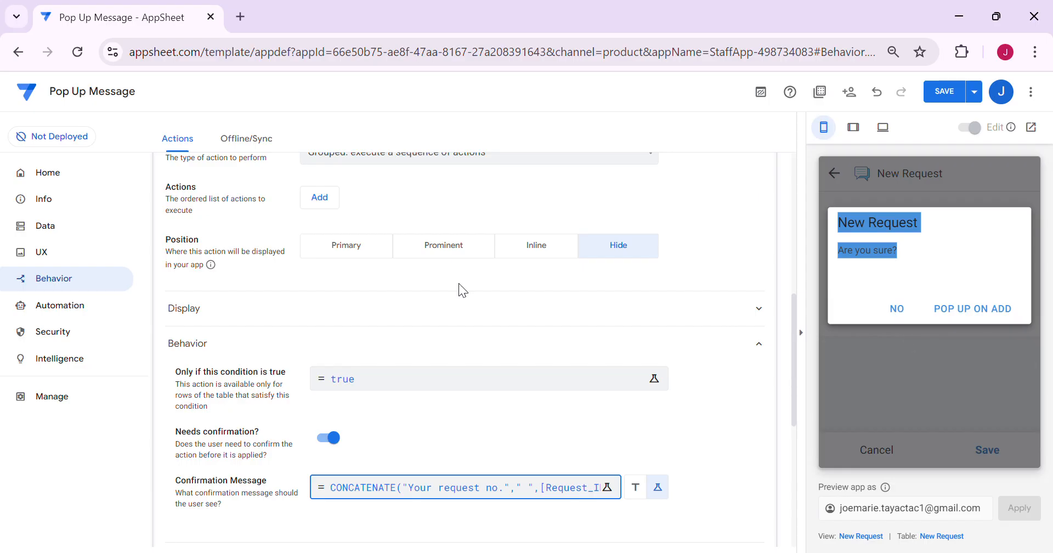
# - Add "New Request" to the view list in the localized "No" text formula, giving LIST("Request_Form","New Request")
pyautogui.click(58, 254)
pyautogui.click(65, 227)
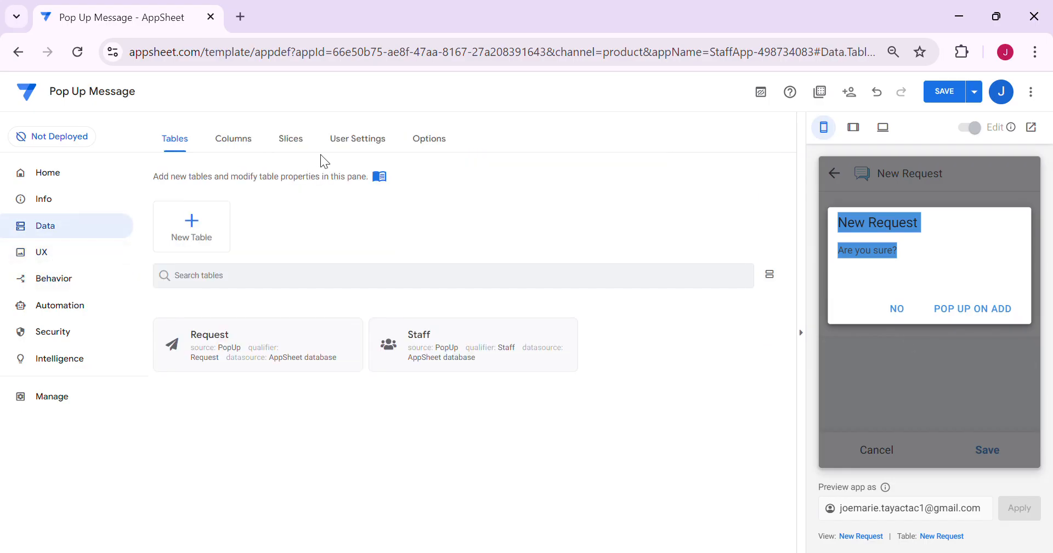
pyautogui.click(81, 256)
pyautogui.click(435, 139)
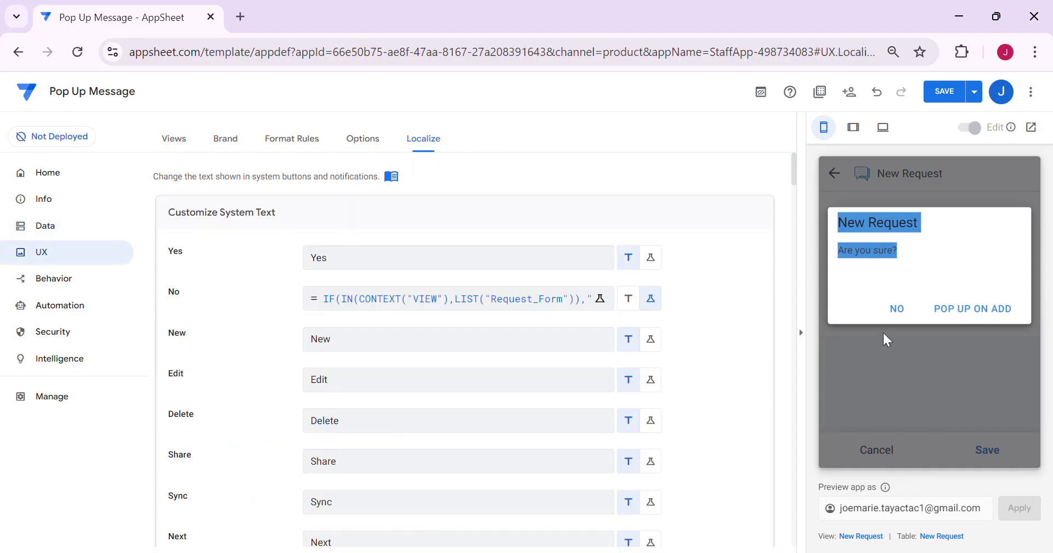
pyautogui.click(415, 302)
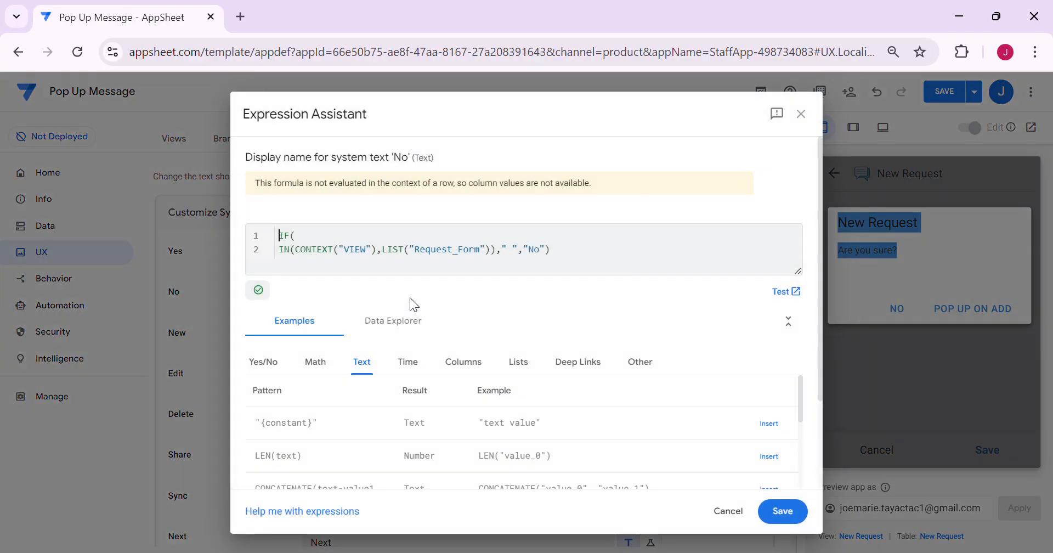
pyautogui.click(488, 250)
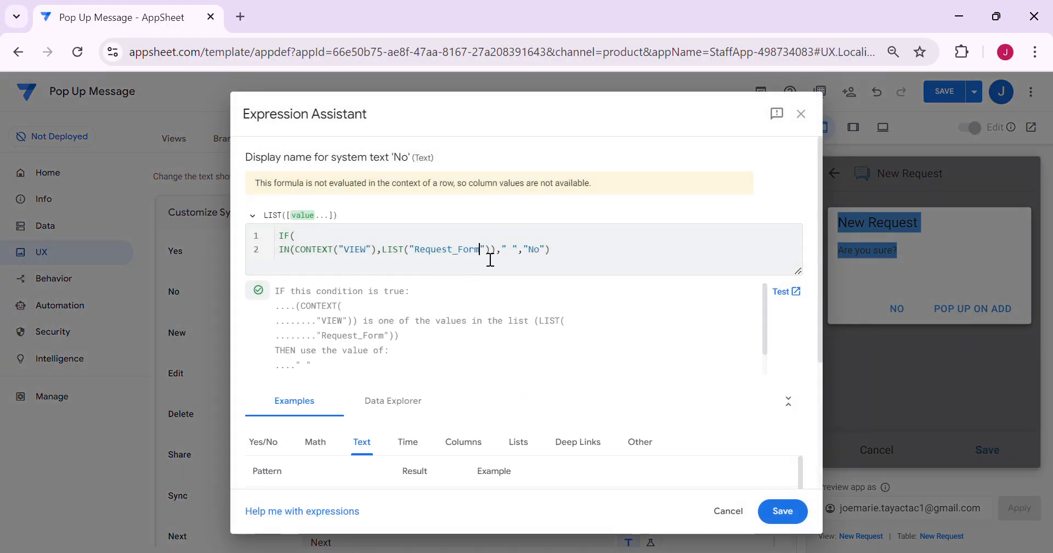
pyautogui.write(',')
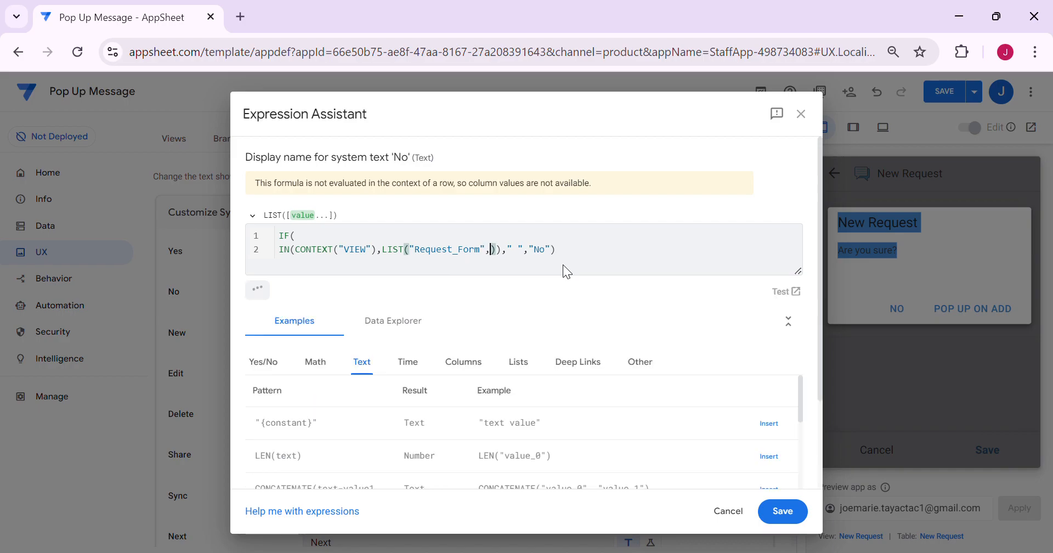
pyautogui.write('"')
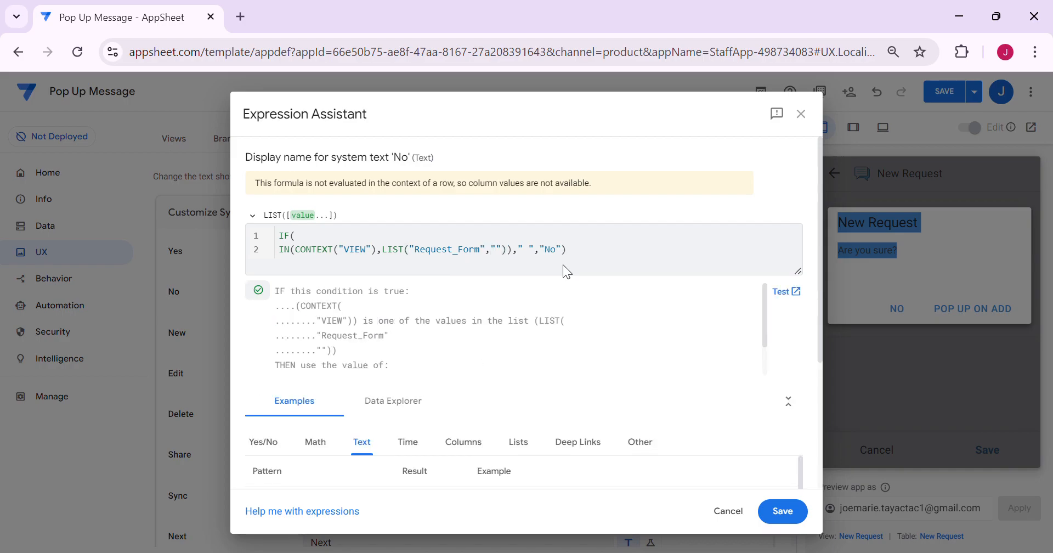
pyautogui.write('New Re')
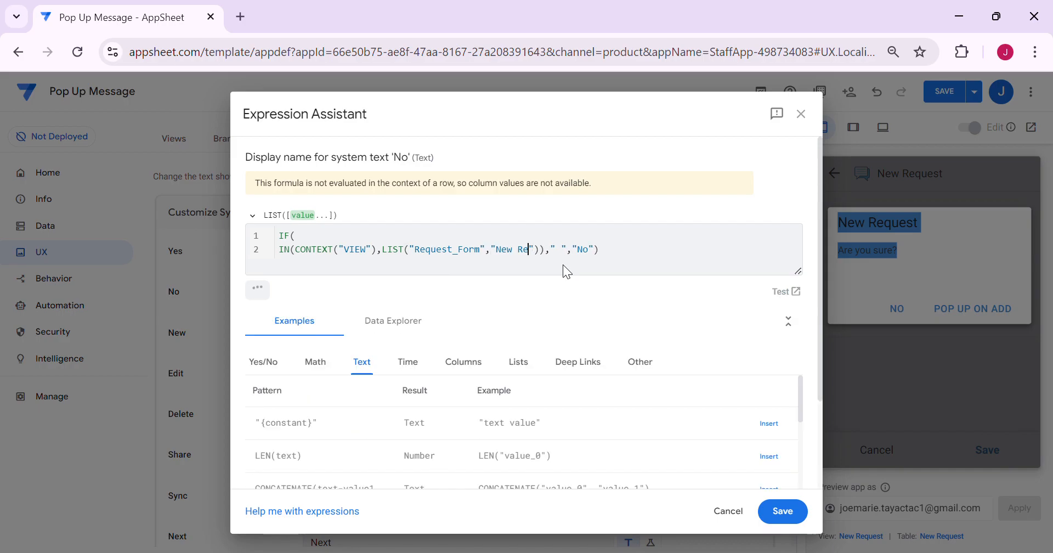
pyautogui.write('quest')
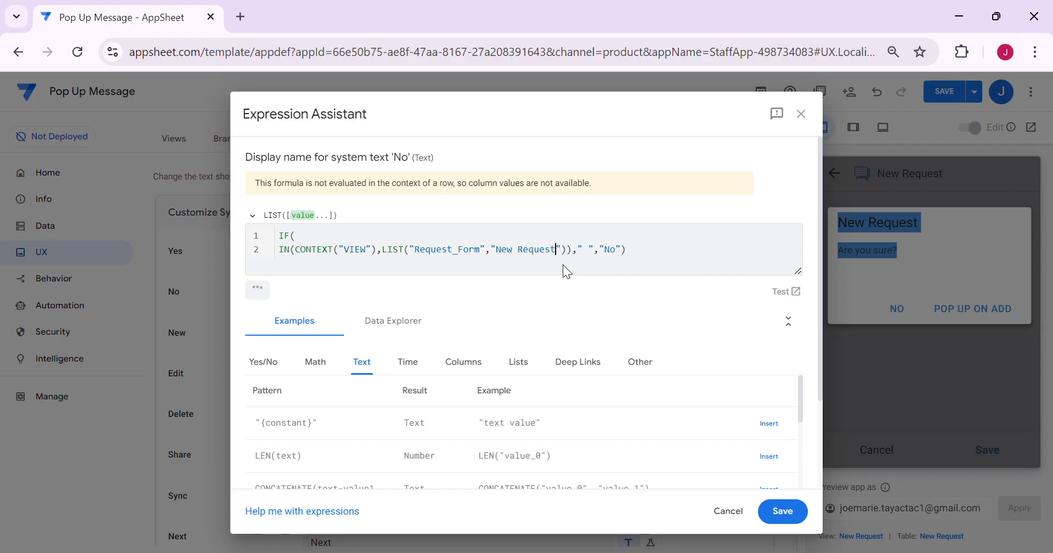
pyautogui.click(782, 511)
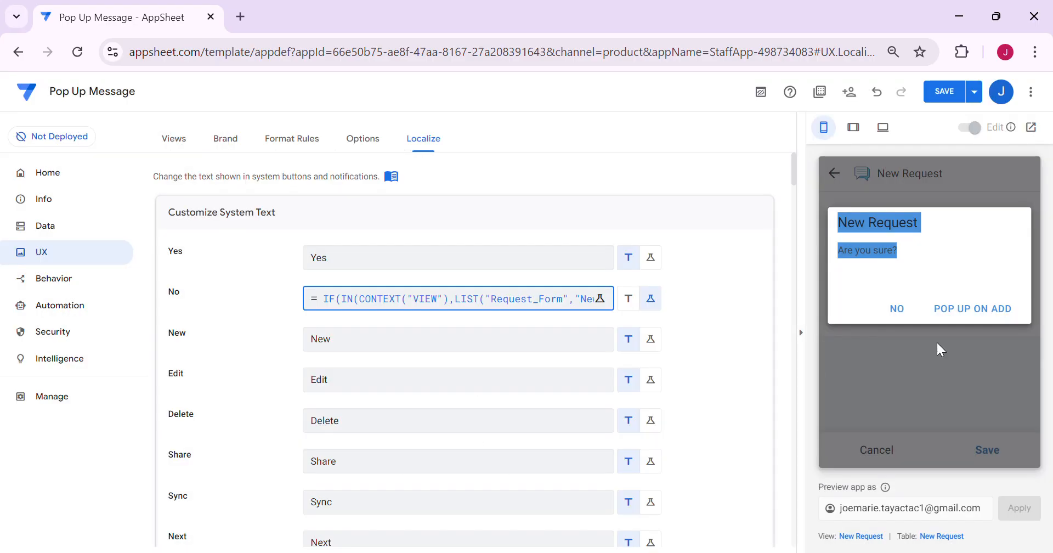
# - Set the display name of the Pop up on Add action to "Click close" and save the app
pyautogui.click(65, 282)
pyautogui.scroll(-2, 252, 308)
pyautogui.click(391, 335)
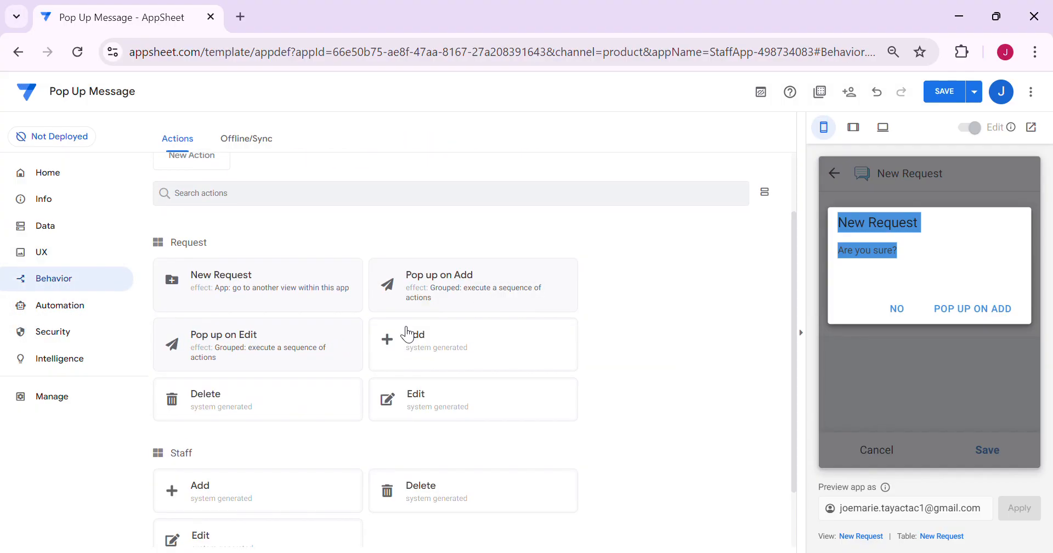
pyautogui.click(473, 304)
pyautogui.scroll(-5, 421, 360)
pyautogui.click(252, 253)
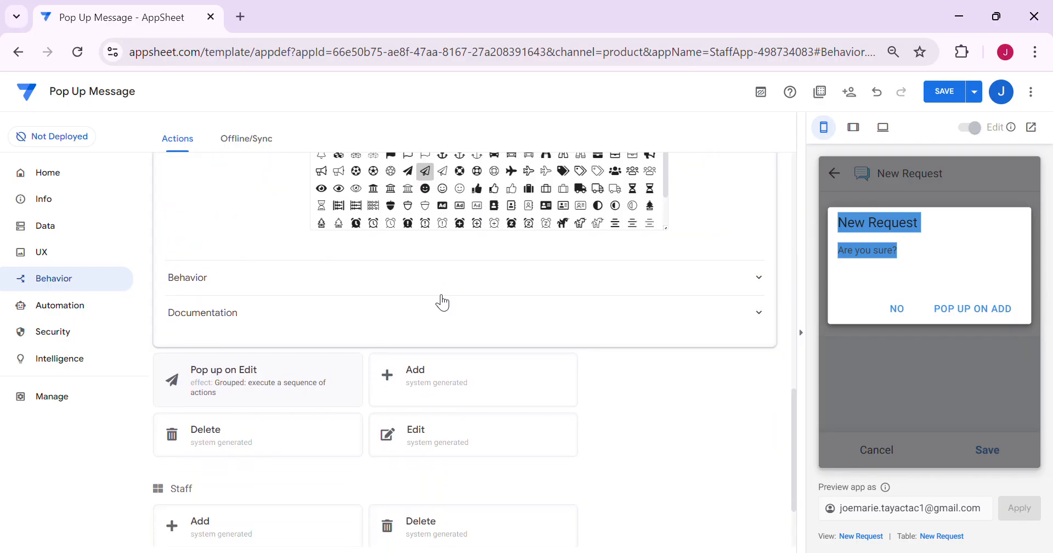
pyautogui.scroll(6, 442, 302)
pyautogui.click(421, 423)
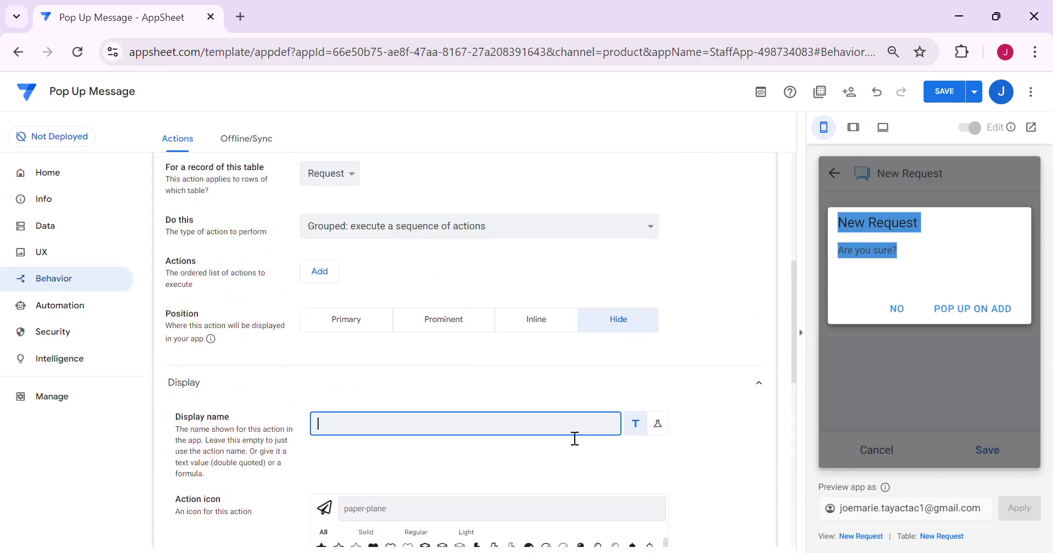
pyautogui.write('"Click close')
pyautogui.click(944, 92)
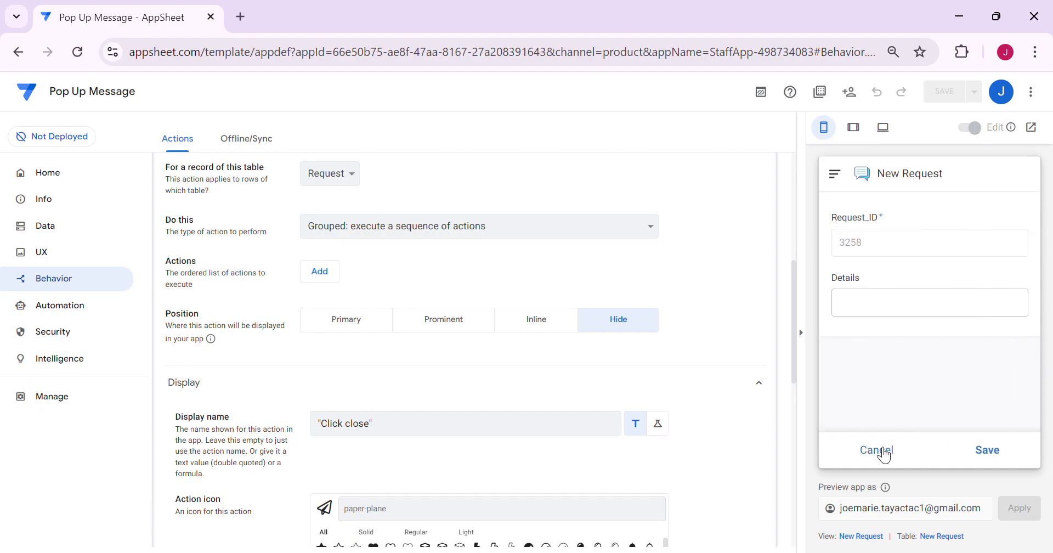
# - Test the edit pop-up in the preview by changing the "Clean the room" request to "Clean the table", saving it and closing the pop-up
pyautogui.click(880, 441)
pyautogui.click(882, 461)
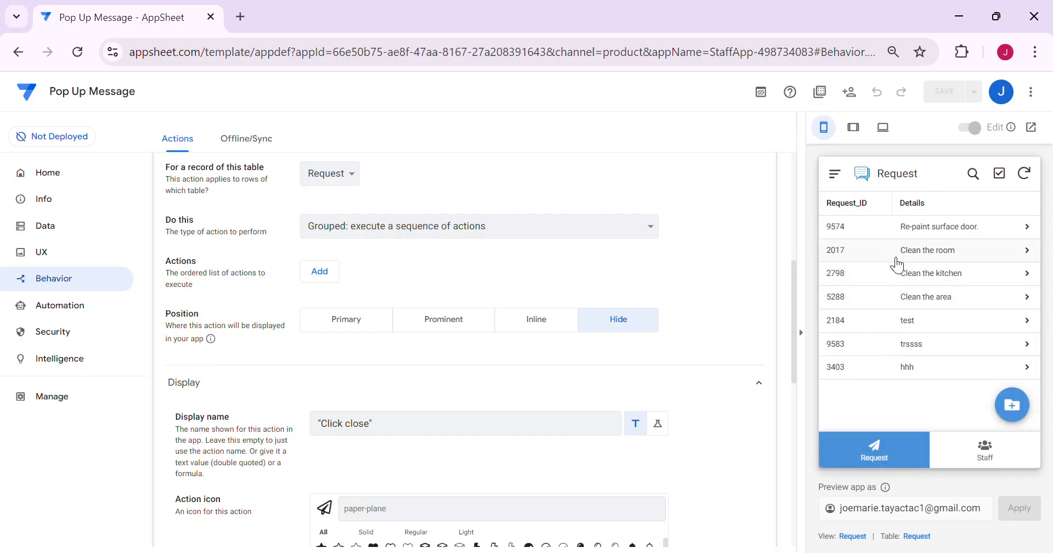
pyautogui.click(908, 248)
pyautogui.click(1014, 399)
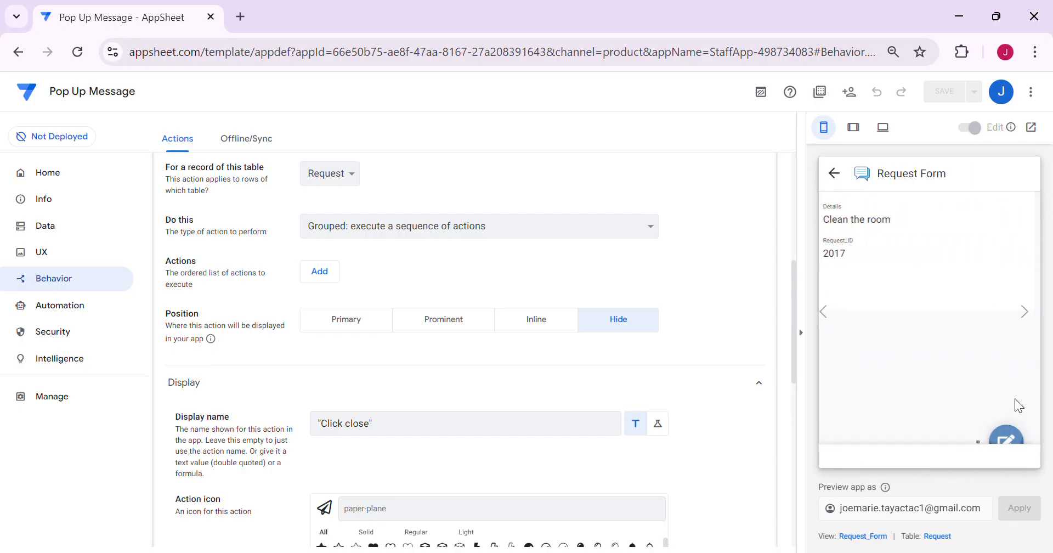
pyautogui.click(961, 313)
pyautogui.press('BackSpace')
pyautogui.press('BackSpace')
pyautogui.press('BackSpace')
pyautogui.press('BackSpace')
pyautogui.write('table')
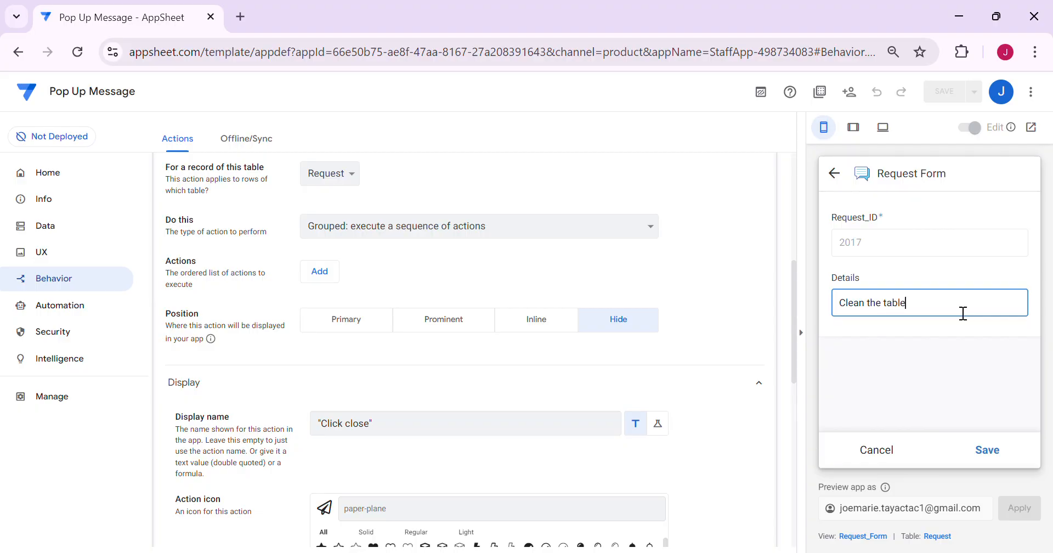
pyautogui.click(988, 453)
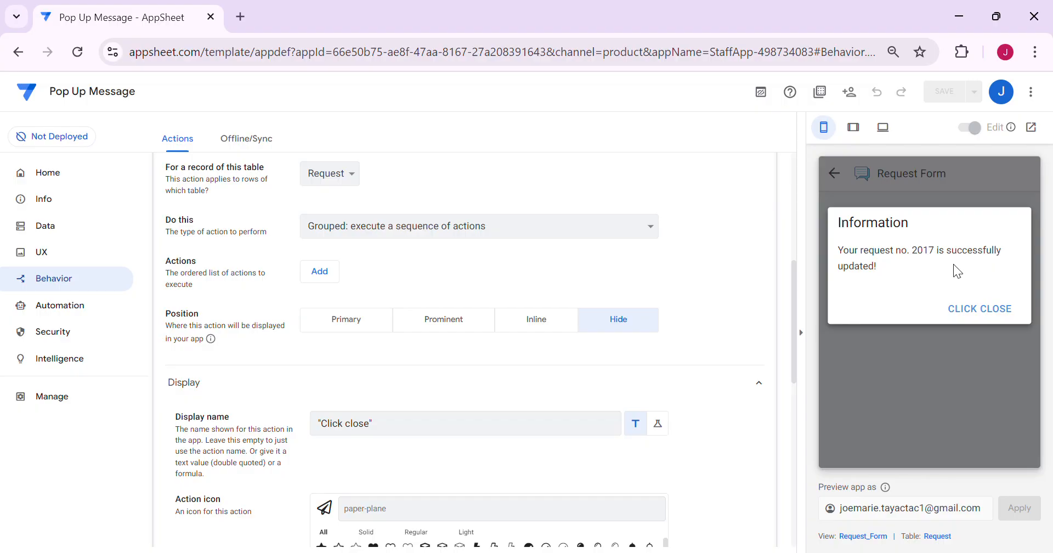
pyautogui.click(979, 316)
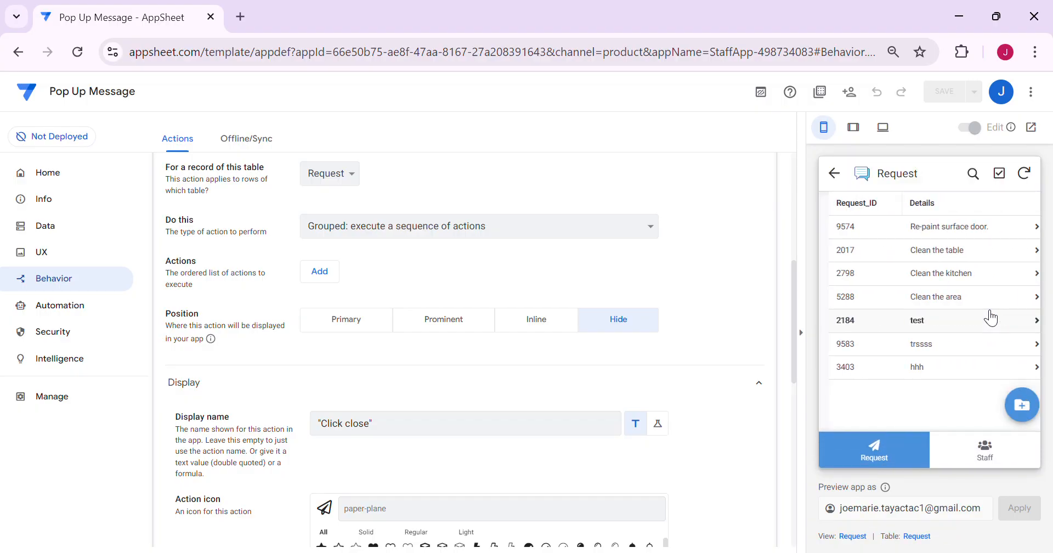
# - Test the add pop-up in the preview by submitting a new request with the details "test new" and closing the pop-up
pyautogui.click(1013, 417)
pyautogui.click(903, 310)
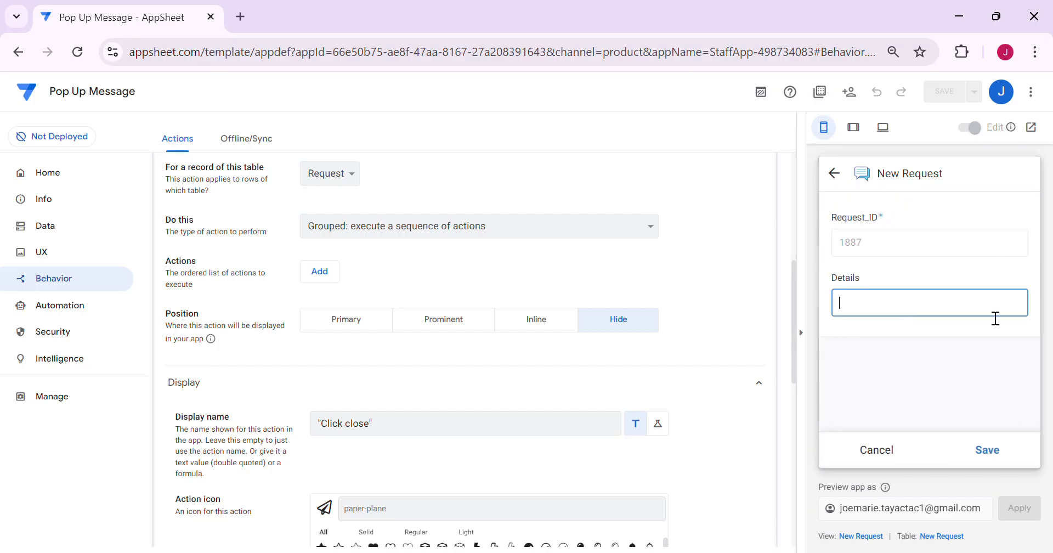
pyautogui.write('test new')
pyautogui.click(982, 448)
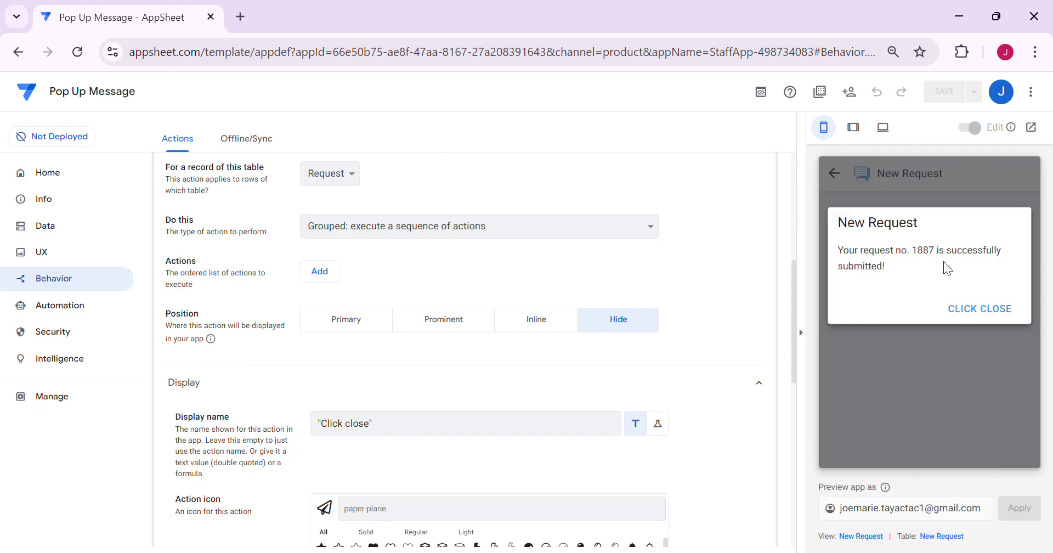
pyautogui.click(971, 309)
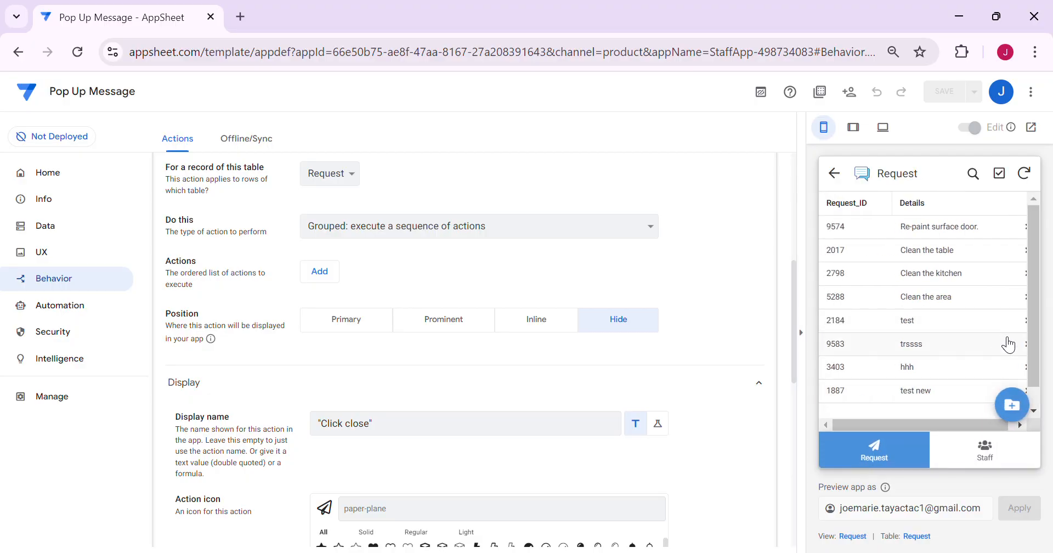